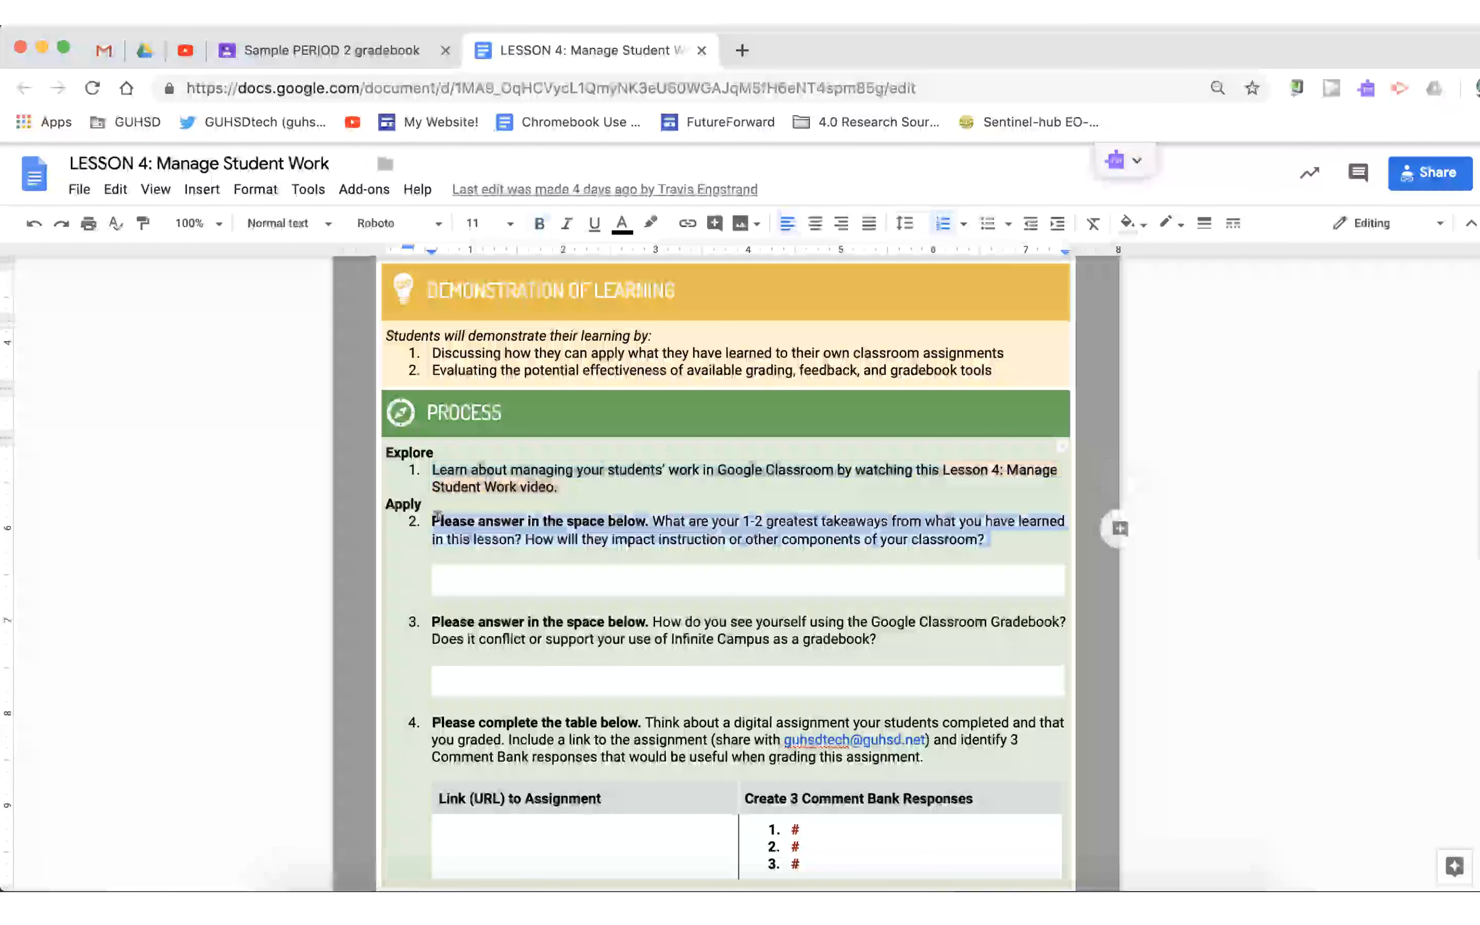
Review the Explore instruction and Apply questions 2 and 3 in the Lesson 4 document's Process section.
triple_click(437, 515)
left_click(435, 514)
left_click_drag(434, 515, 665, 669)
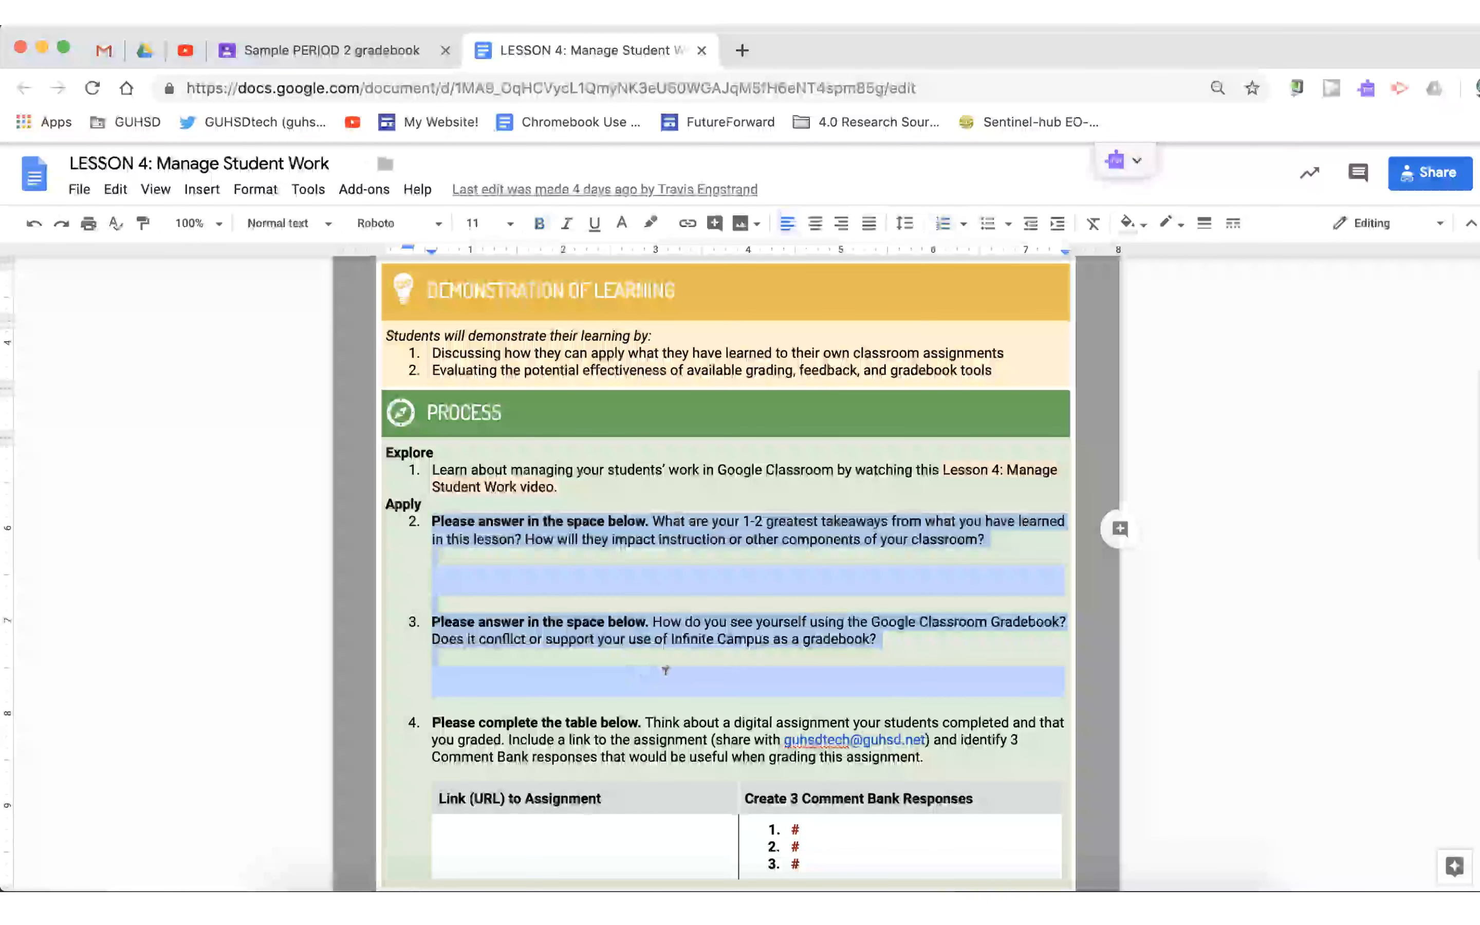
triple_click(541, 468)
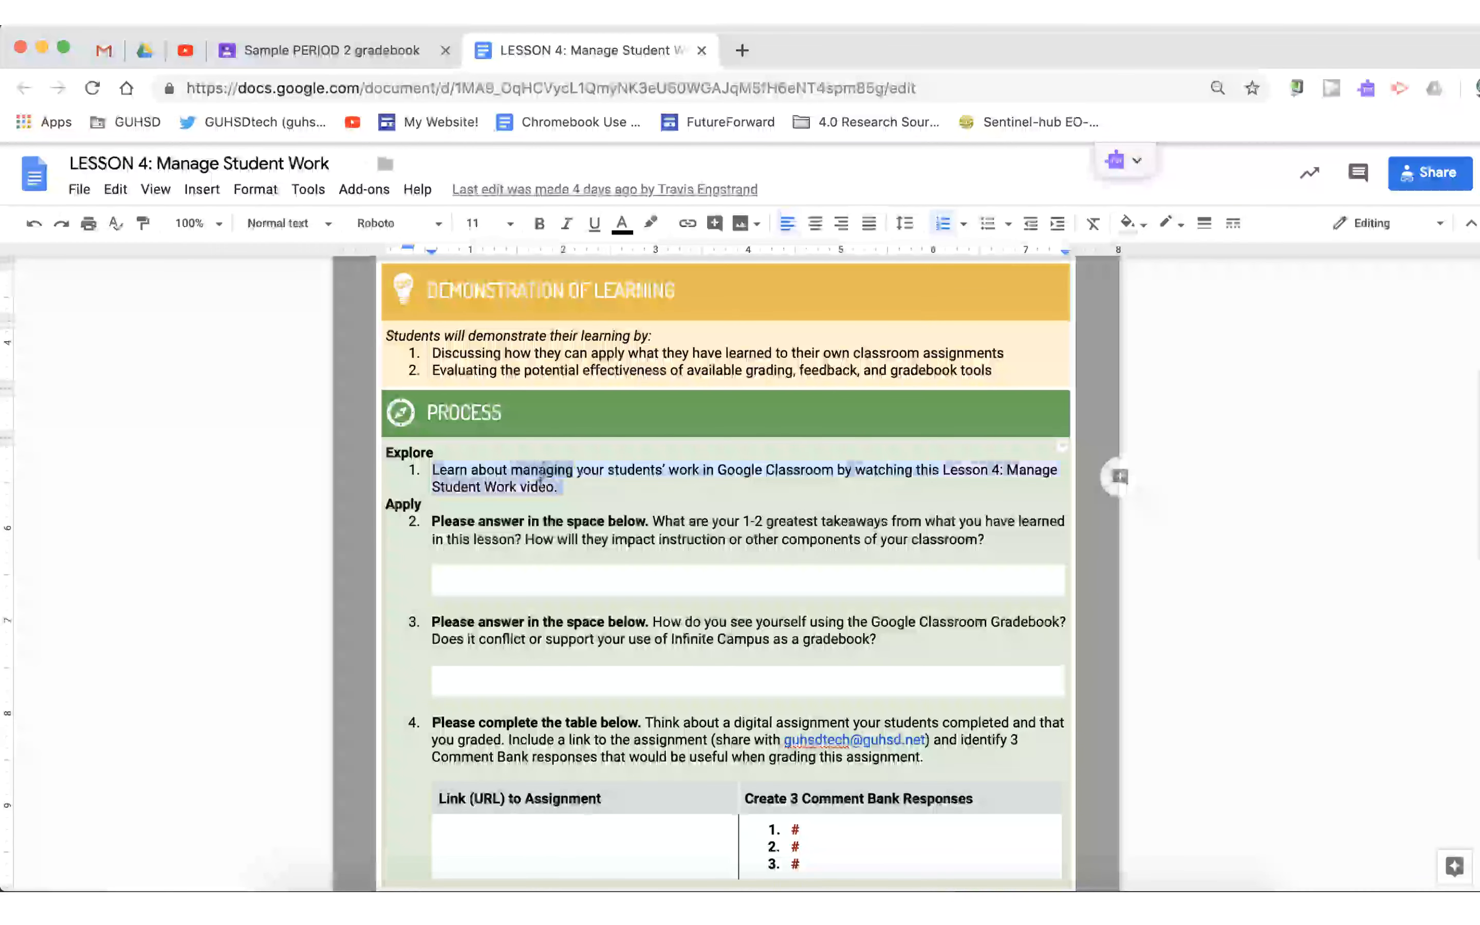
Review question 4, including its table cells for the assignment link and the three Comment Bank responses.
scroll(572, 585, "down", 5)
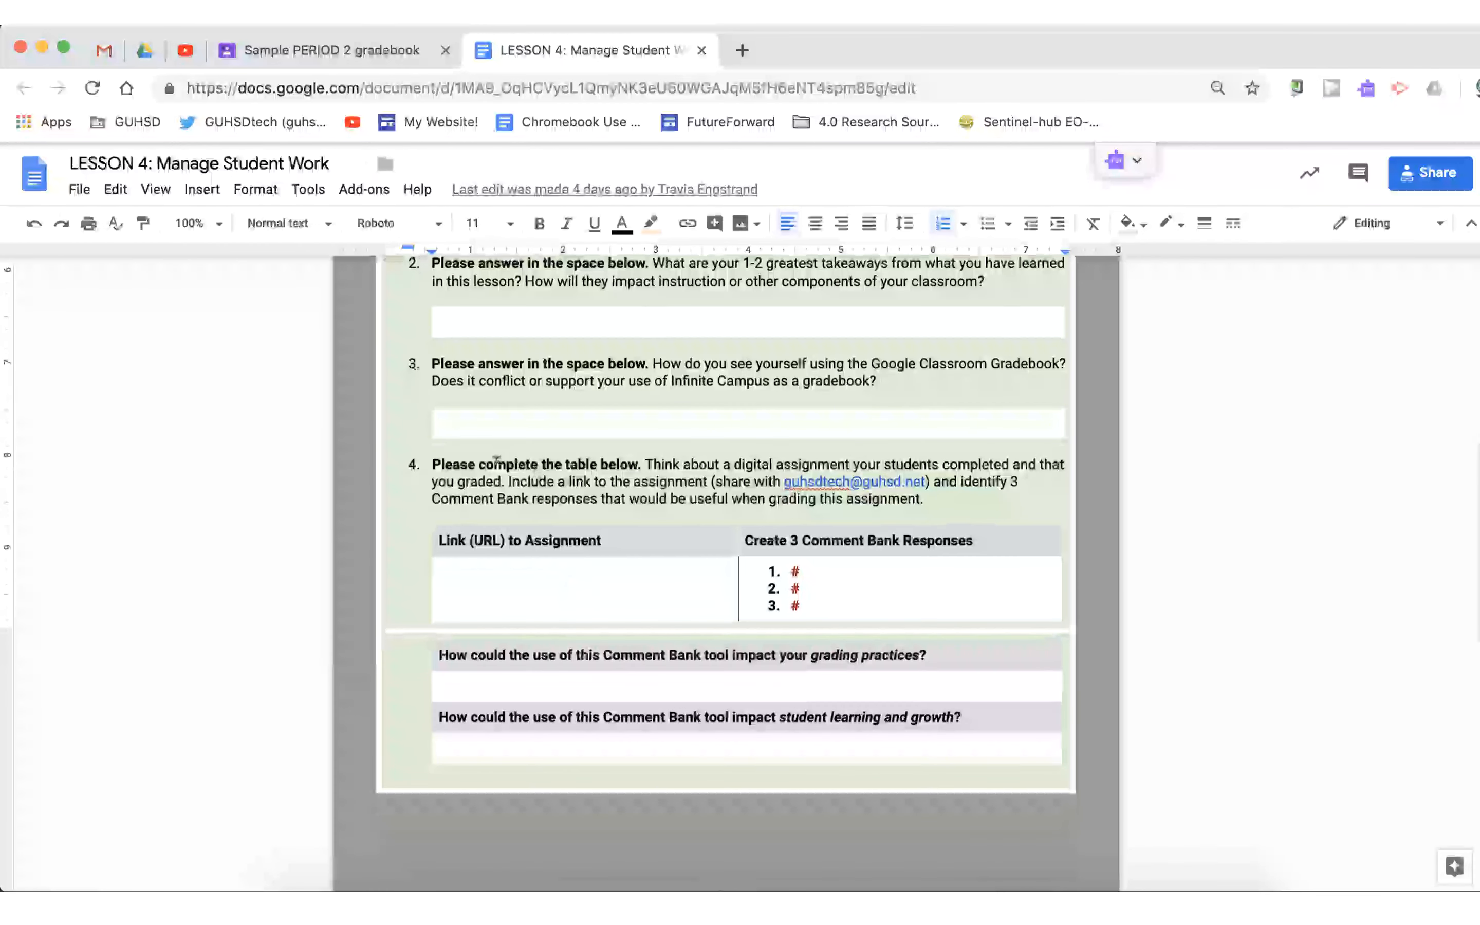
triple_click(496, 465)
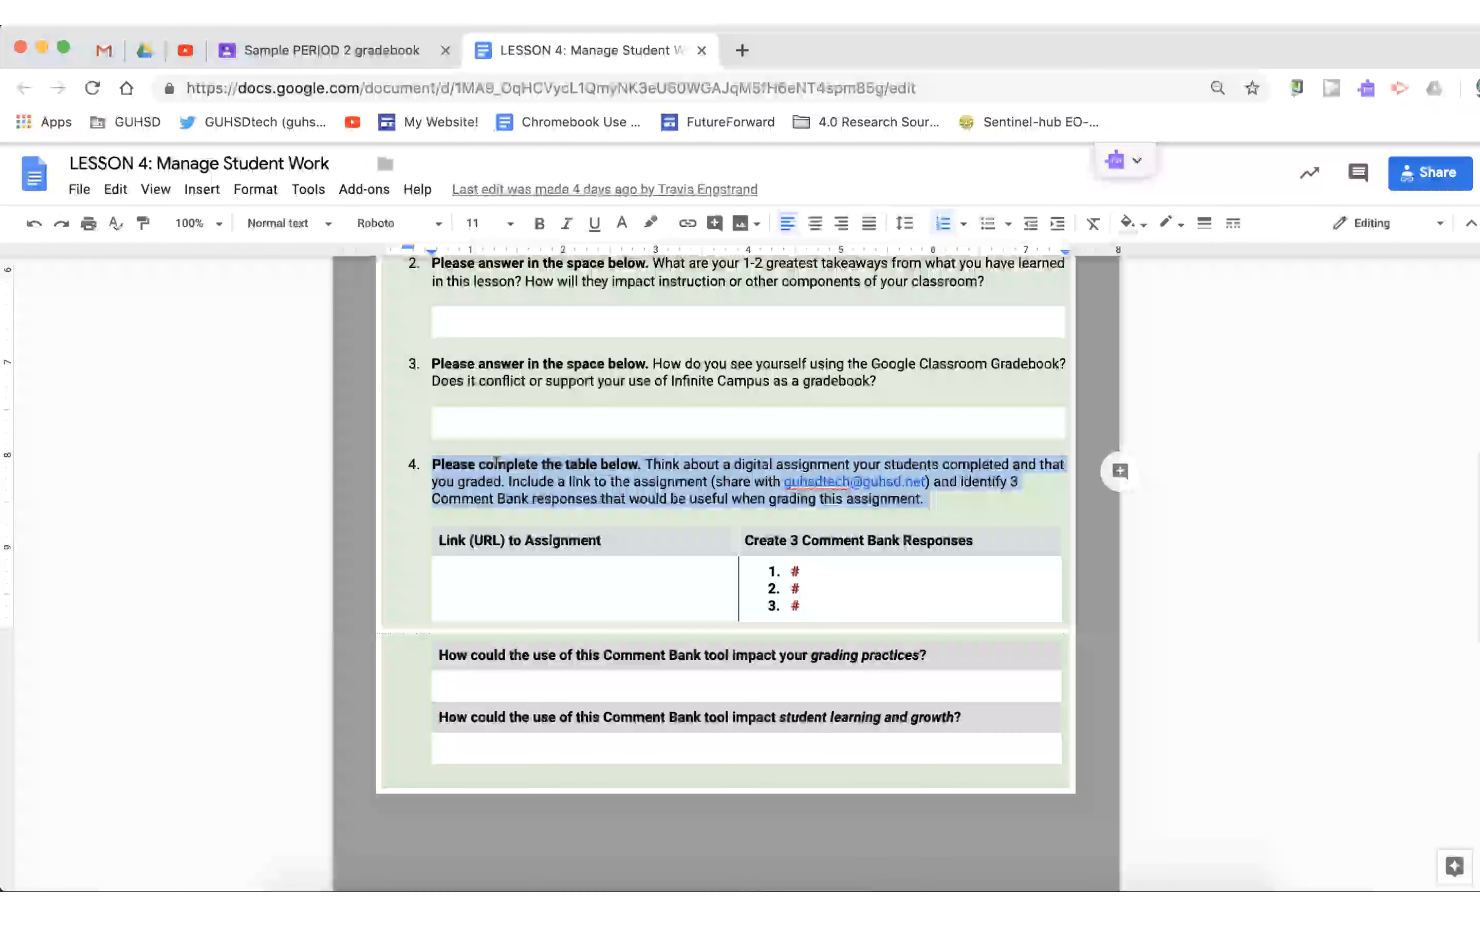
left_click(629, 463)
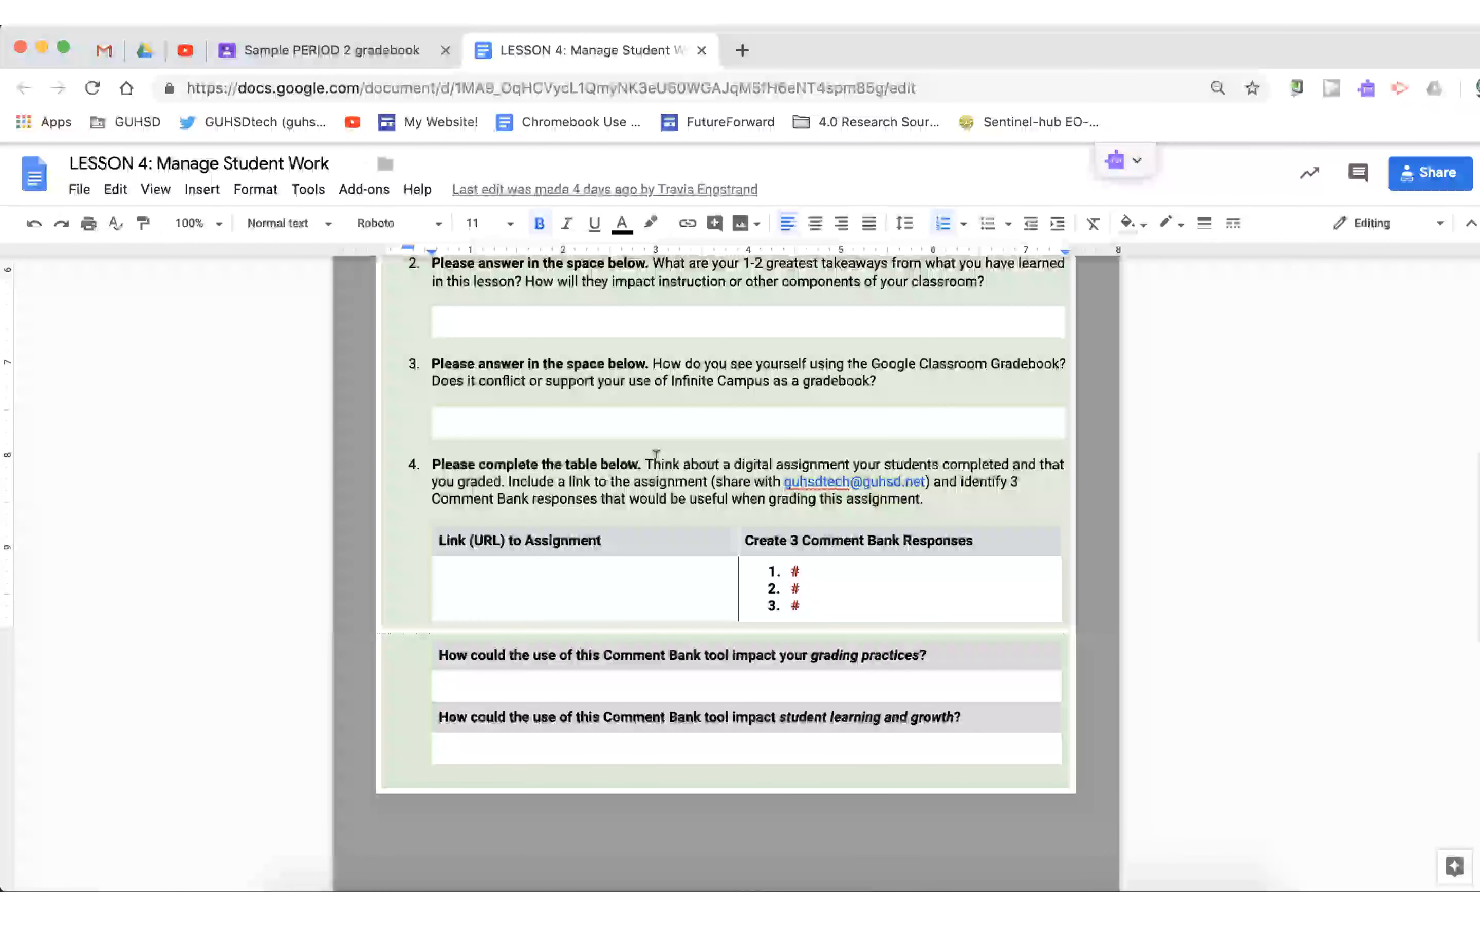
left_click(552, 563)
triple_click(550, 569)
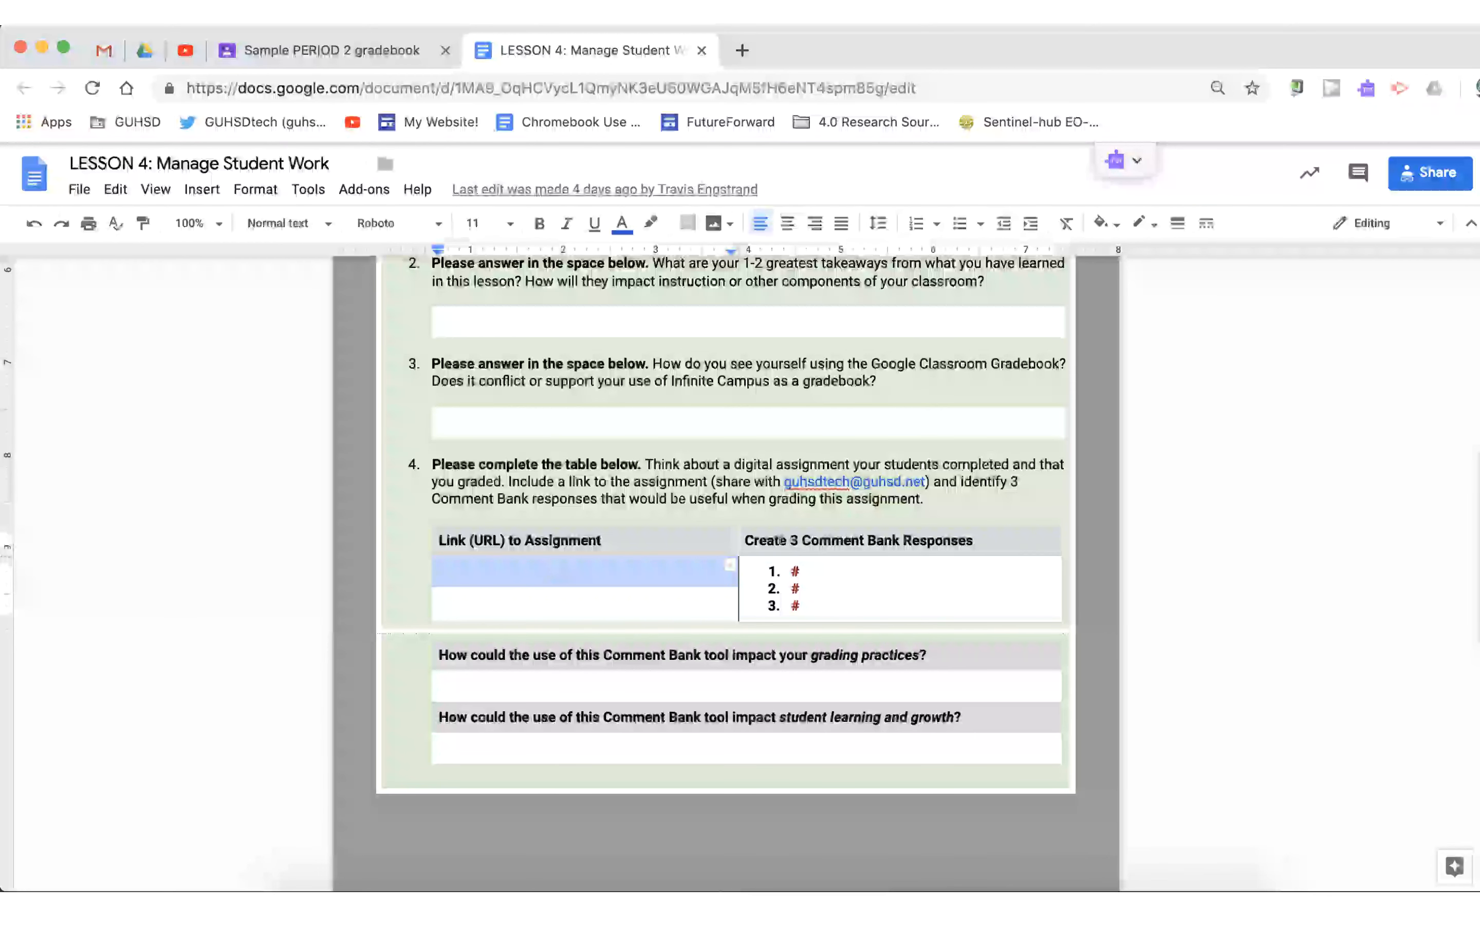
scroll(778, 520, "up", 4)
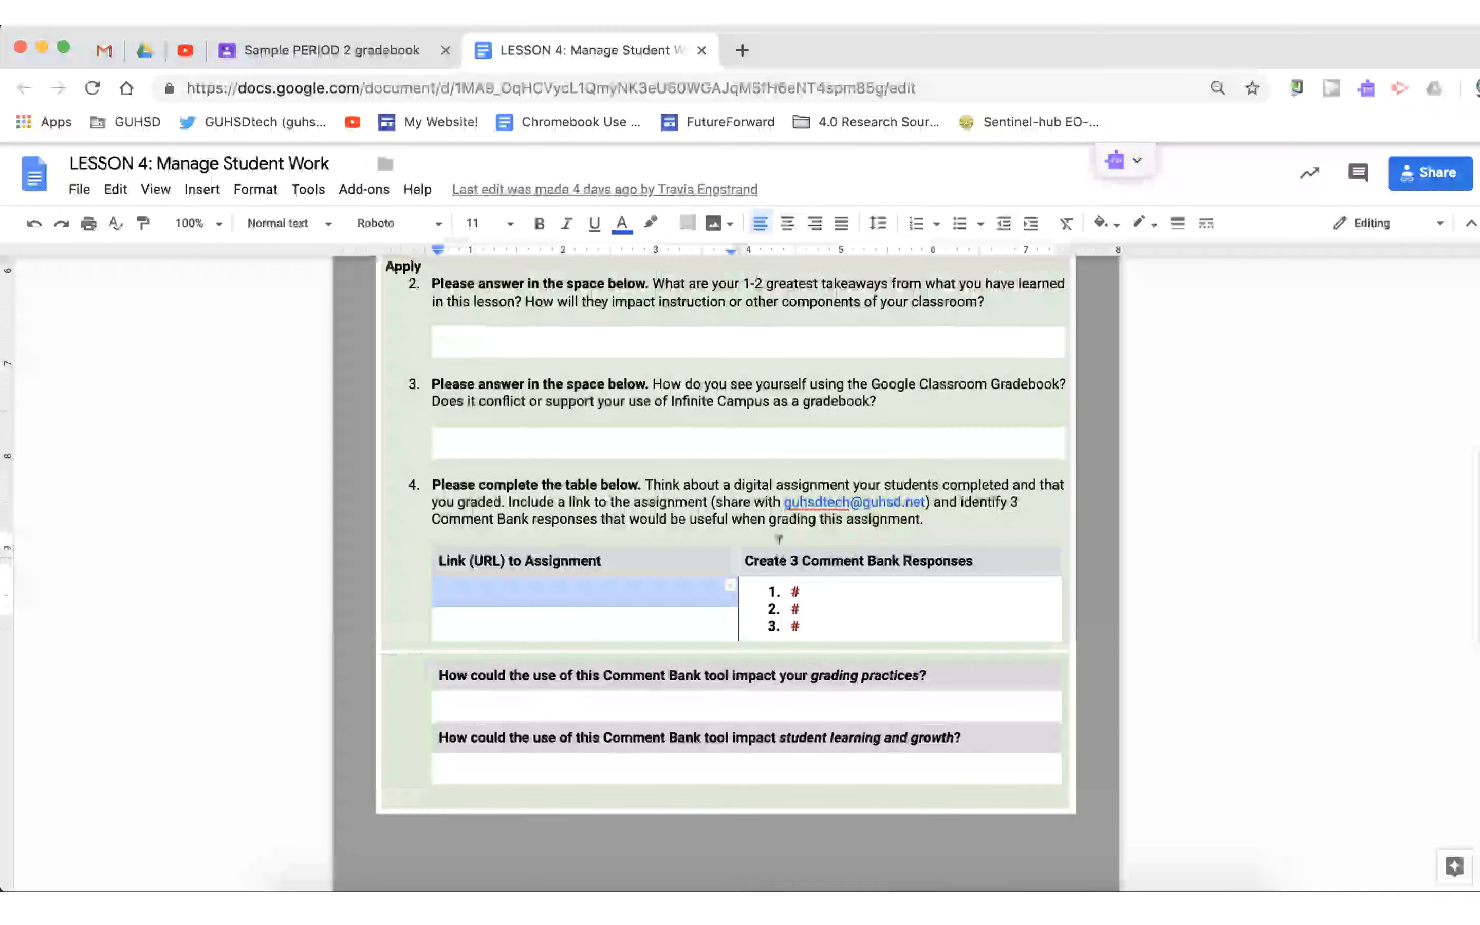
scroll(846, 560, "down", 3)
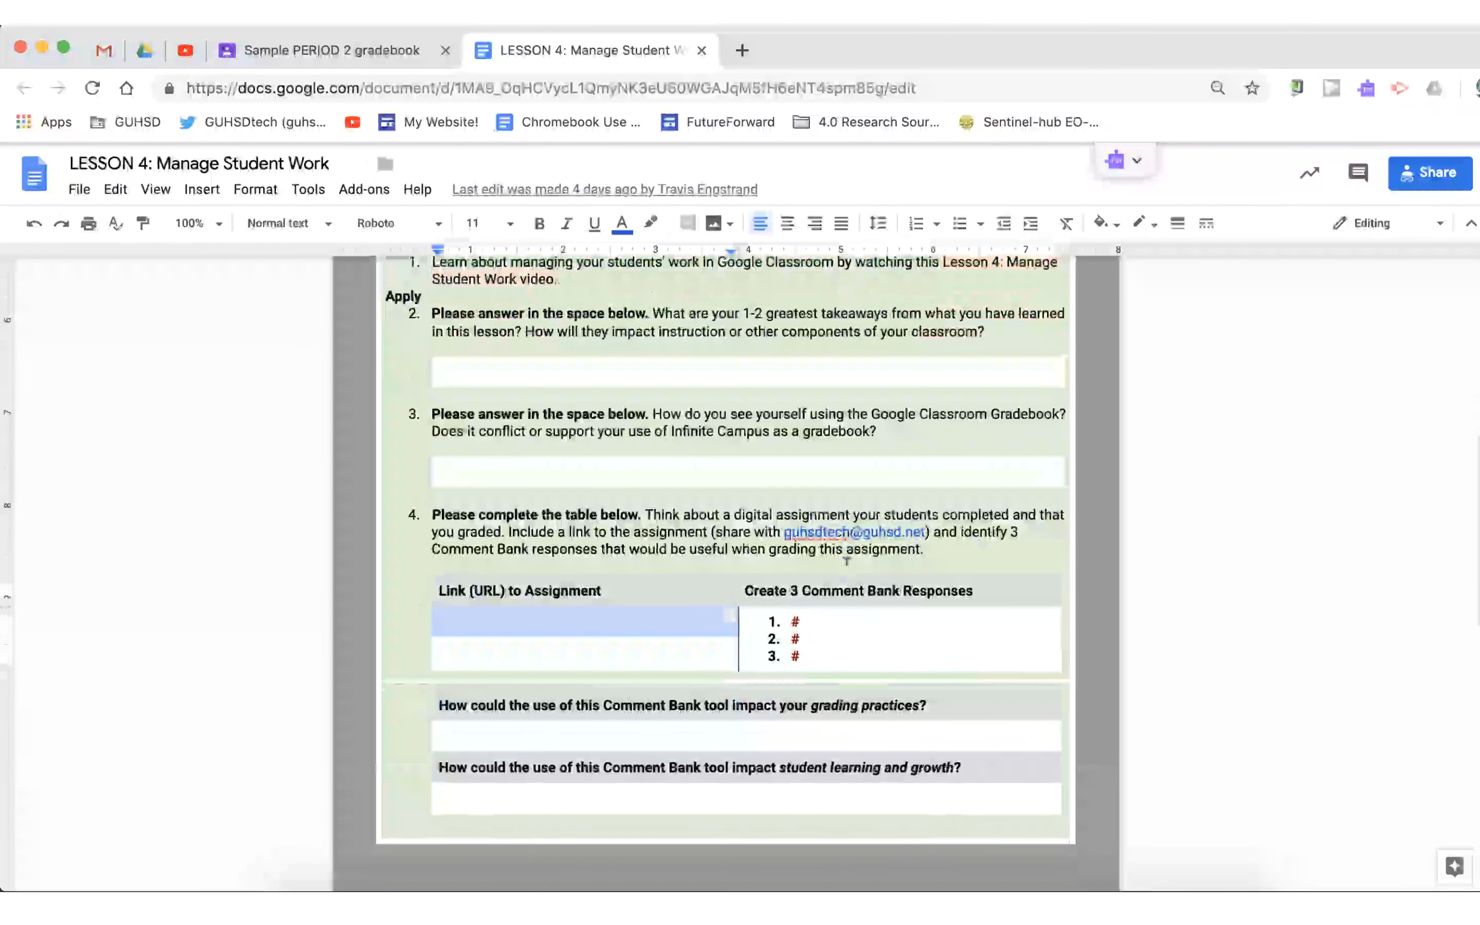
left_click(811, 622)
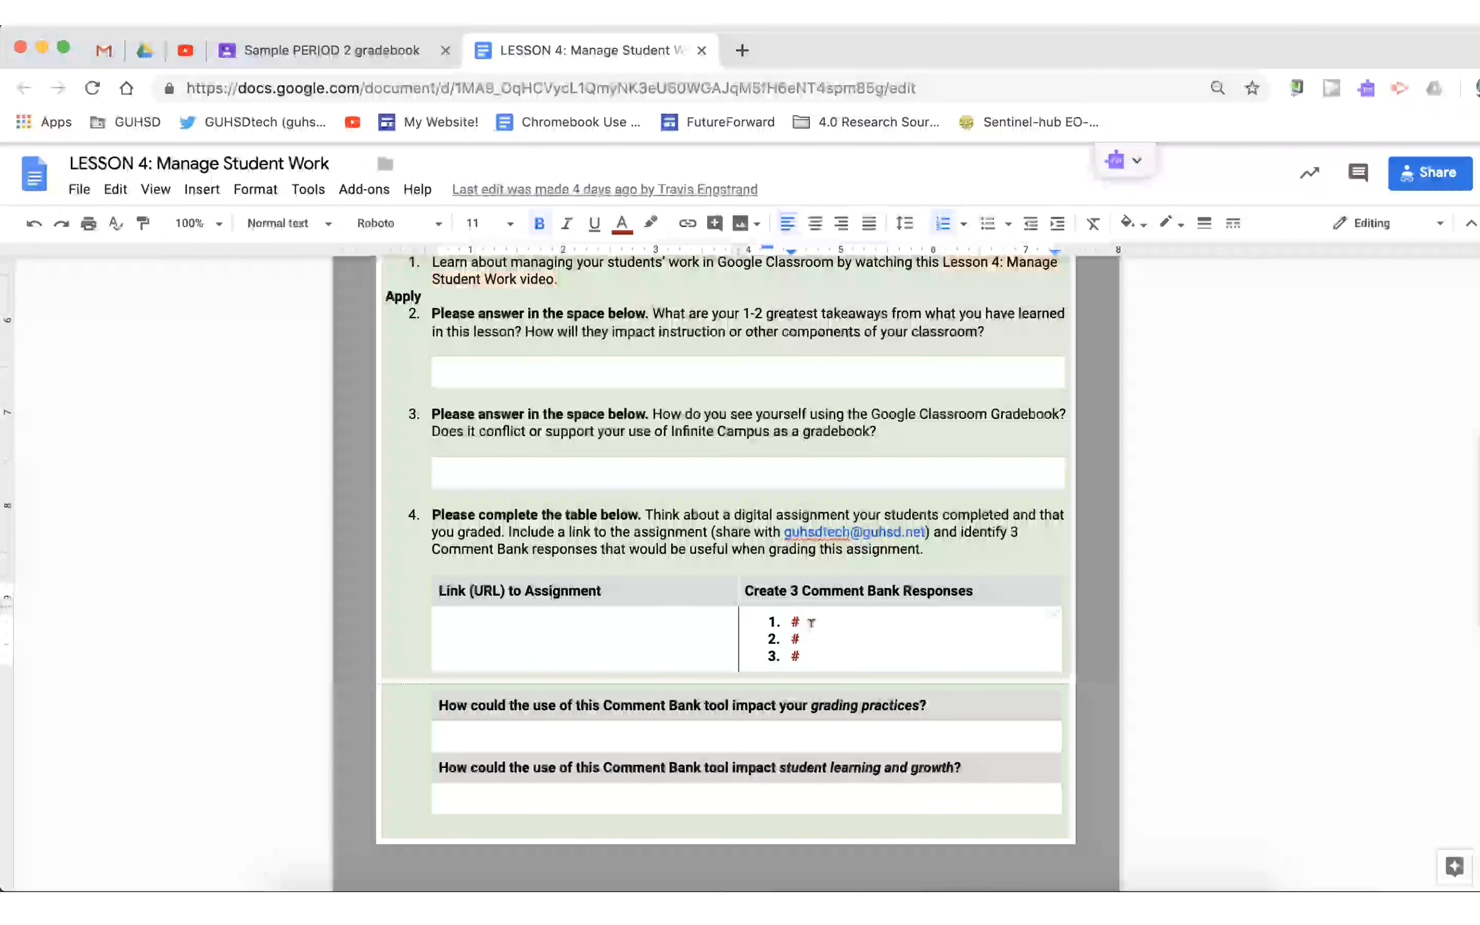
double_click(679, 627)
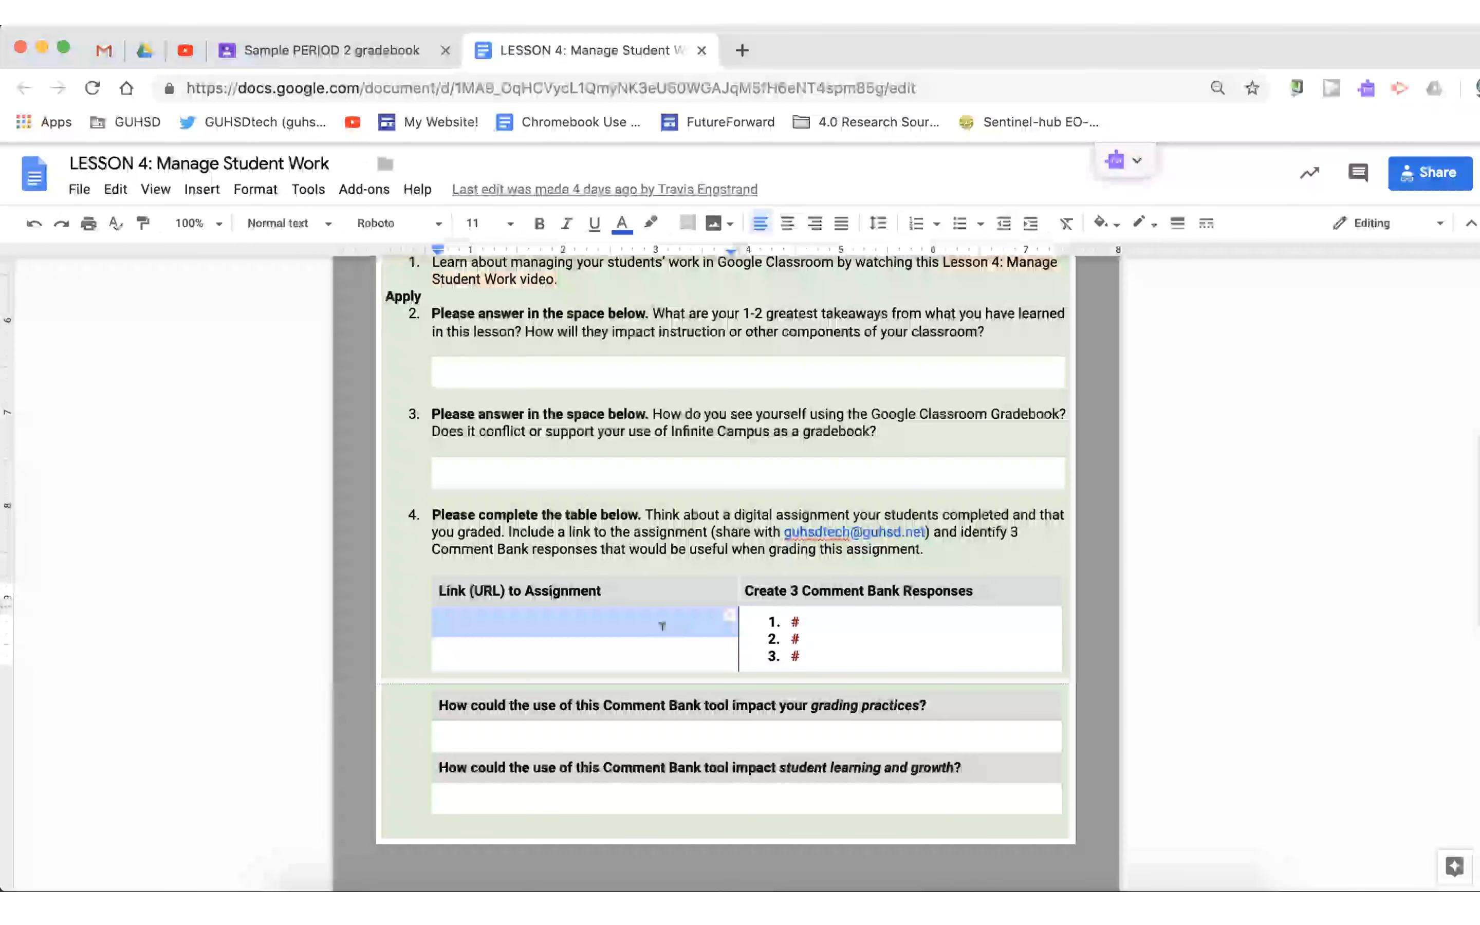
left_click(662, 625)
Review the two reflection questions on how the Comment Bank affects grading practices and student learning and growth.
scroll(662, 626, "down", 2)
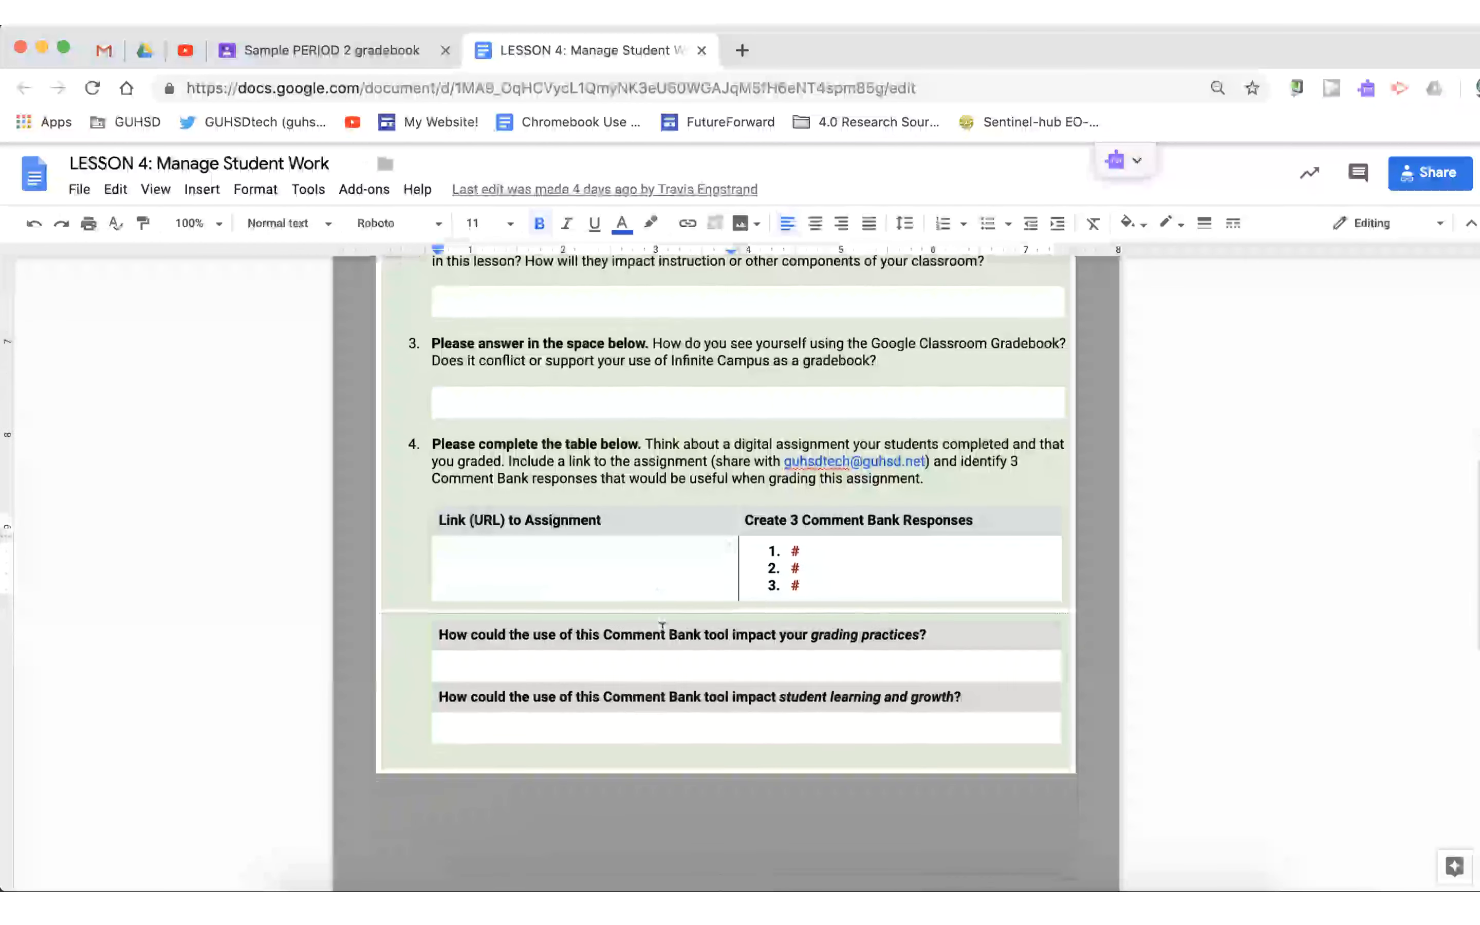
left_click_drag(666, 636, 726, 713)
left_click(712, 575)
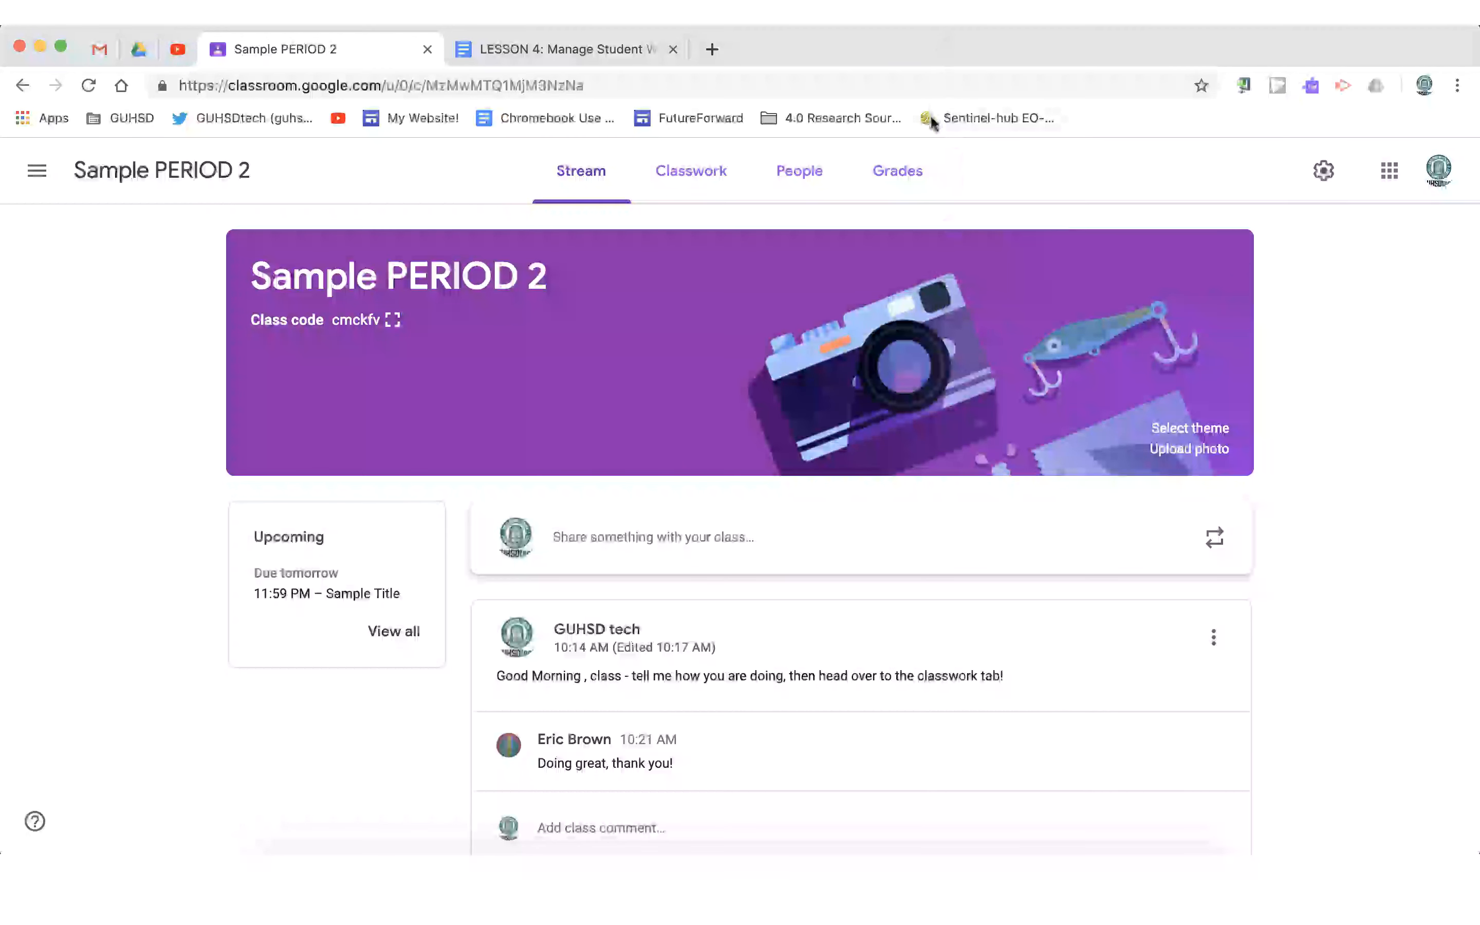
View the grades for Sample PERIOD 2 in Google Classroom, including one of the listed assignments.
left_click(897, 174)
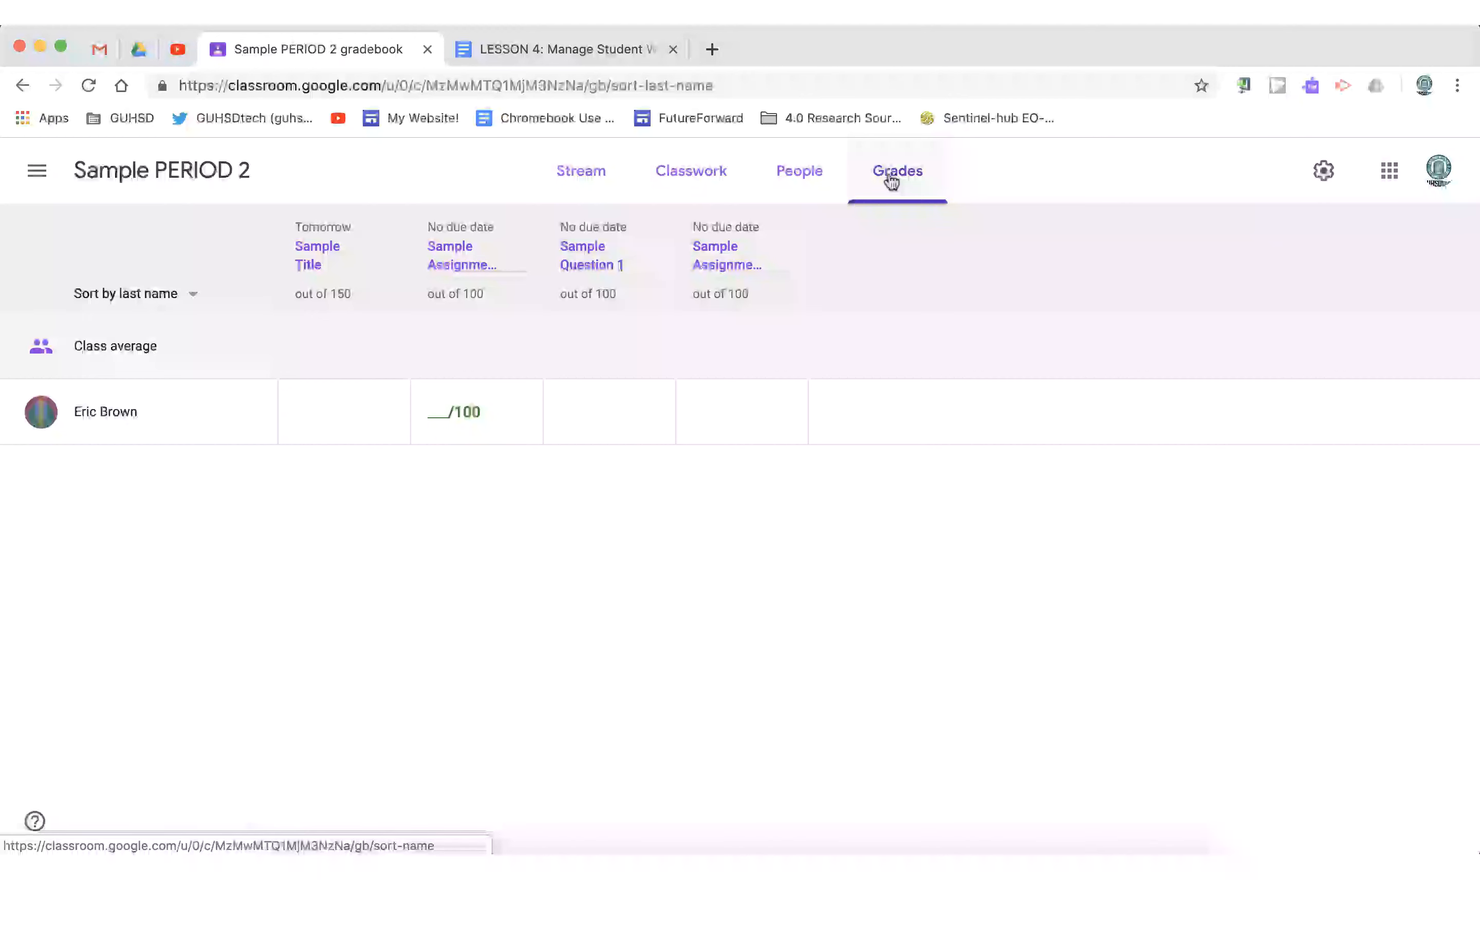
left_click(452, 263)
key("super+Left")
Open the student work for Sample Assignment 2 from the class's classwork.
left_click(716, 169)
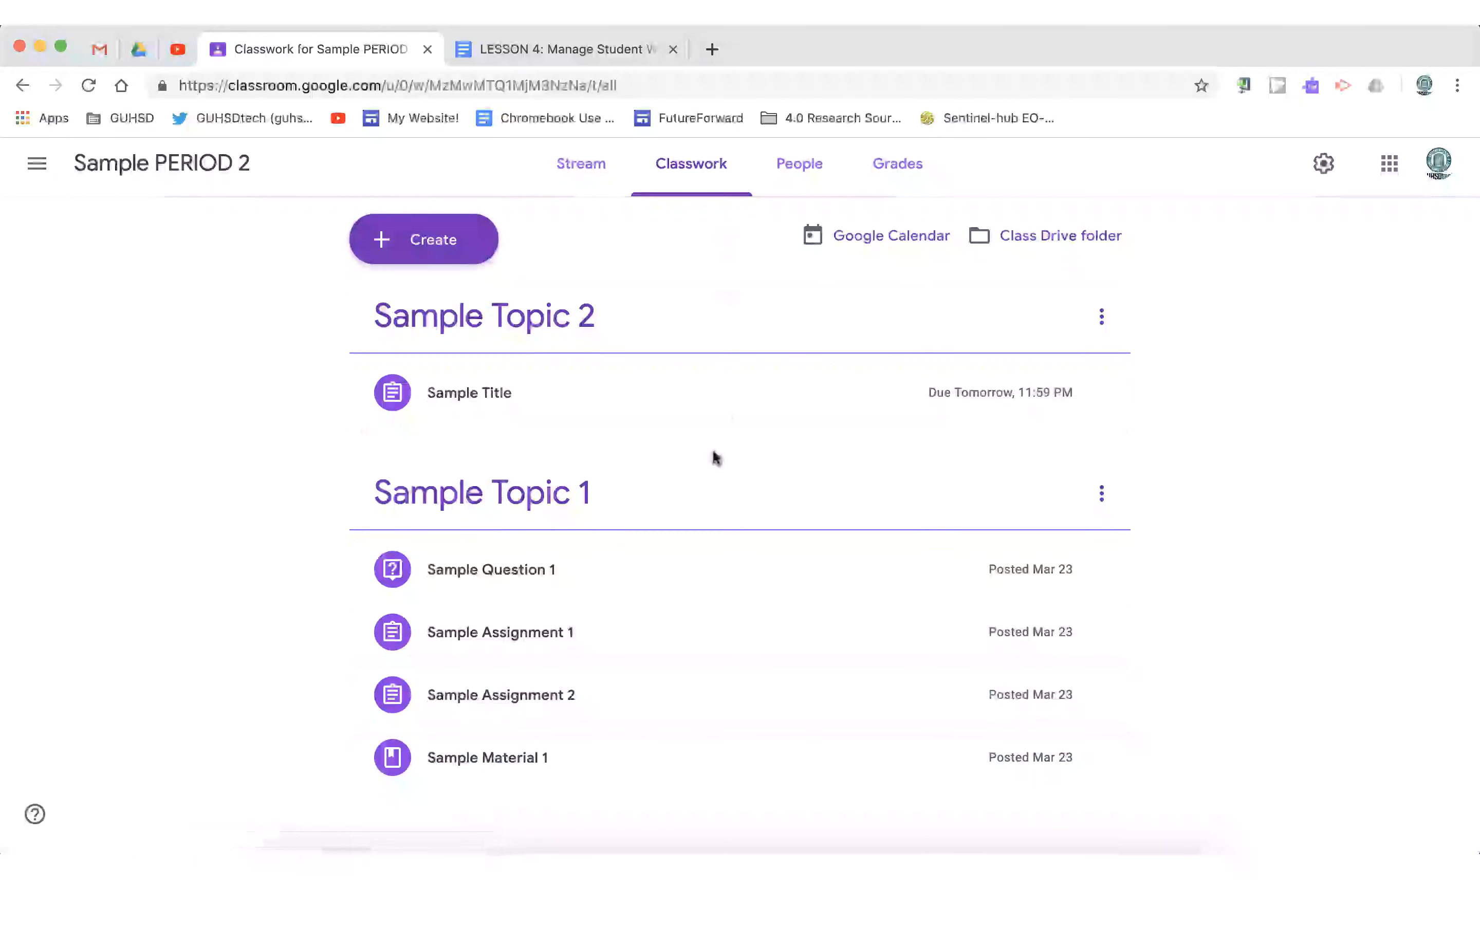
left_click(555, 643)
scroll(585, 657, "down", 5)
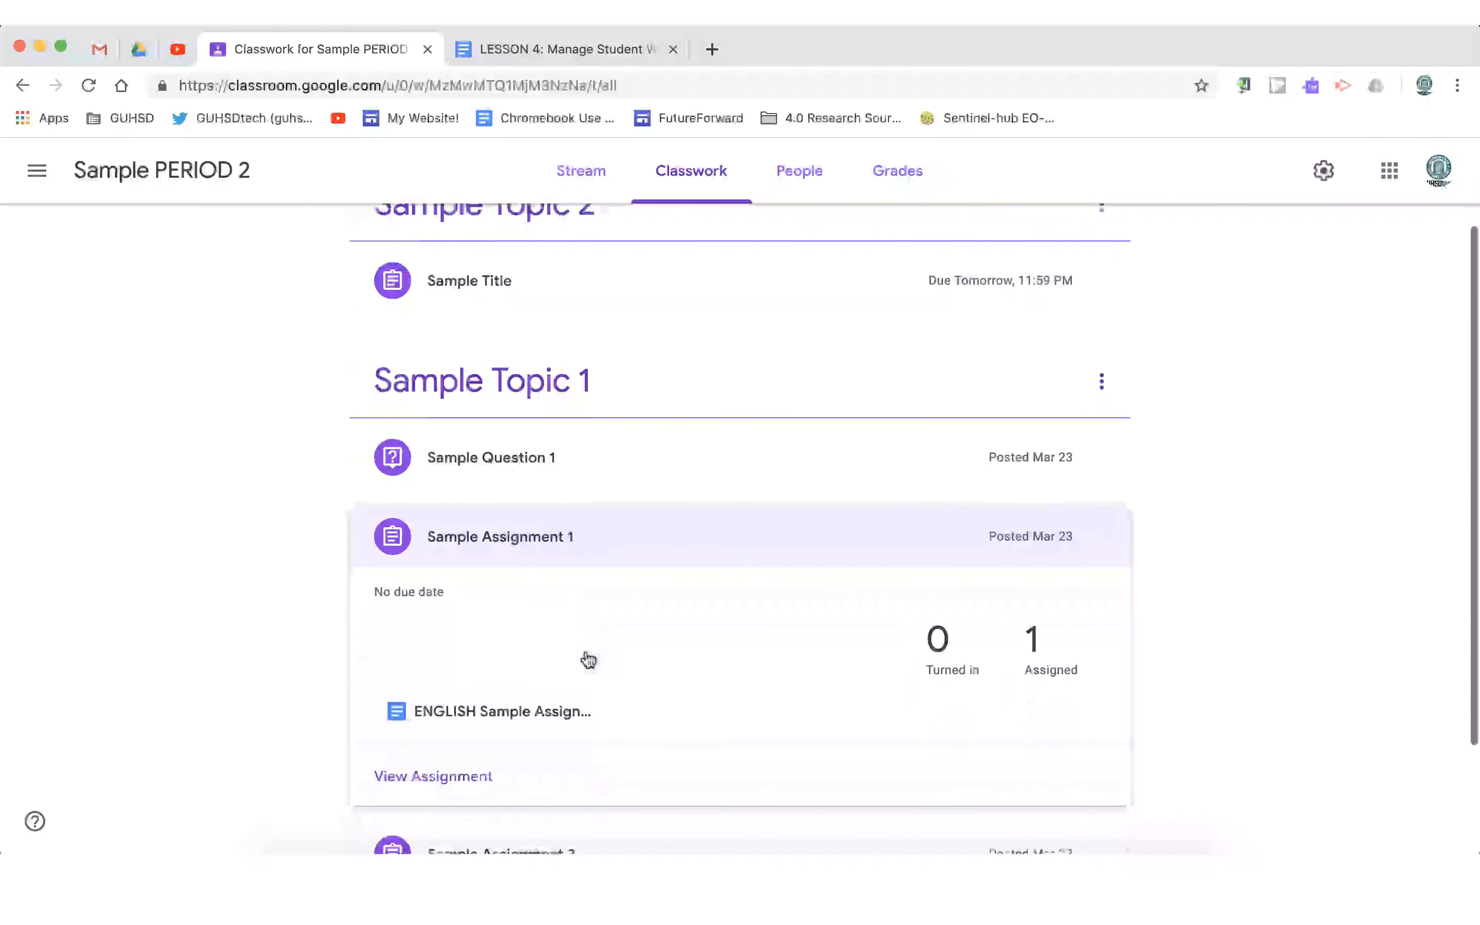
left_click(537, 697)
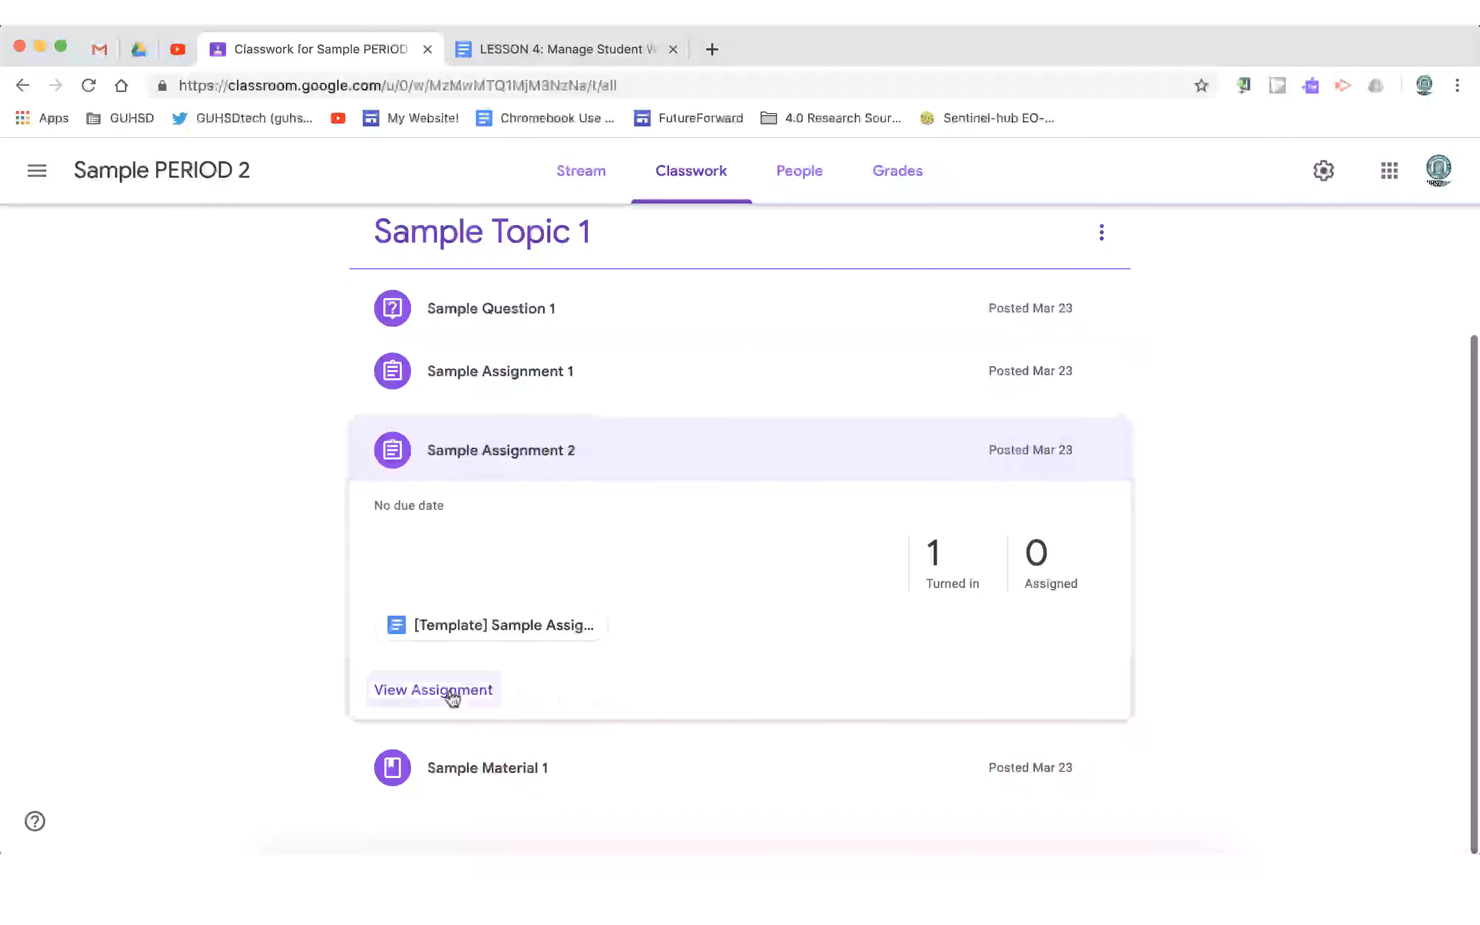
left_click(451, 696)
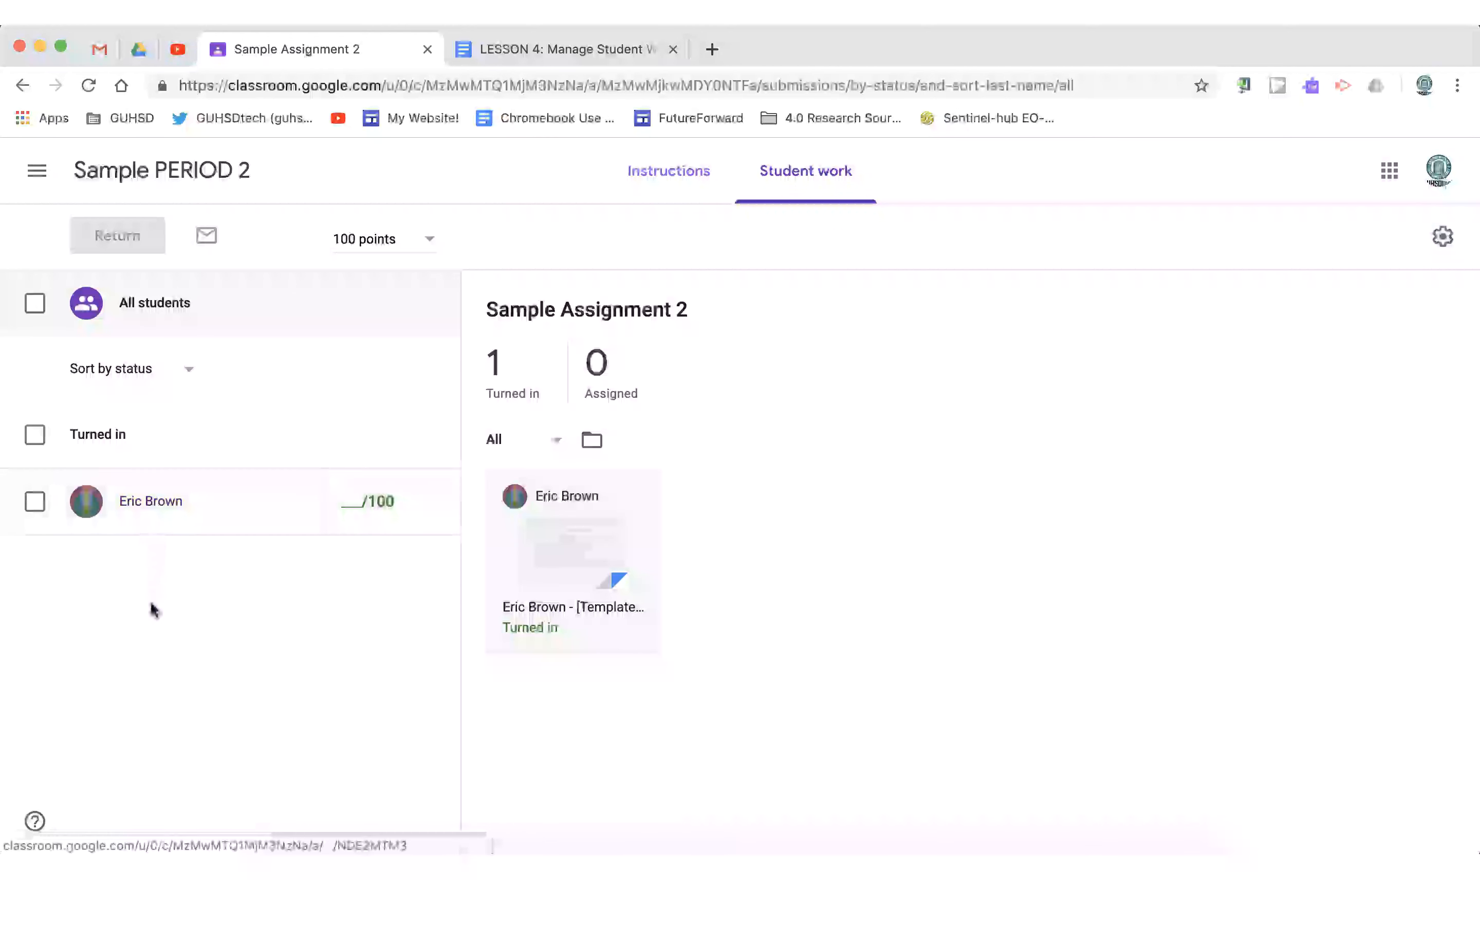
Sort the students by status, then try selecting all students and the Turned in group, clearing each selection.
left_click(187, 374)
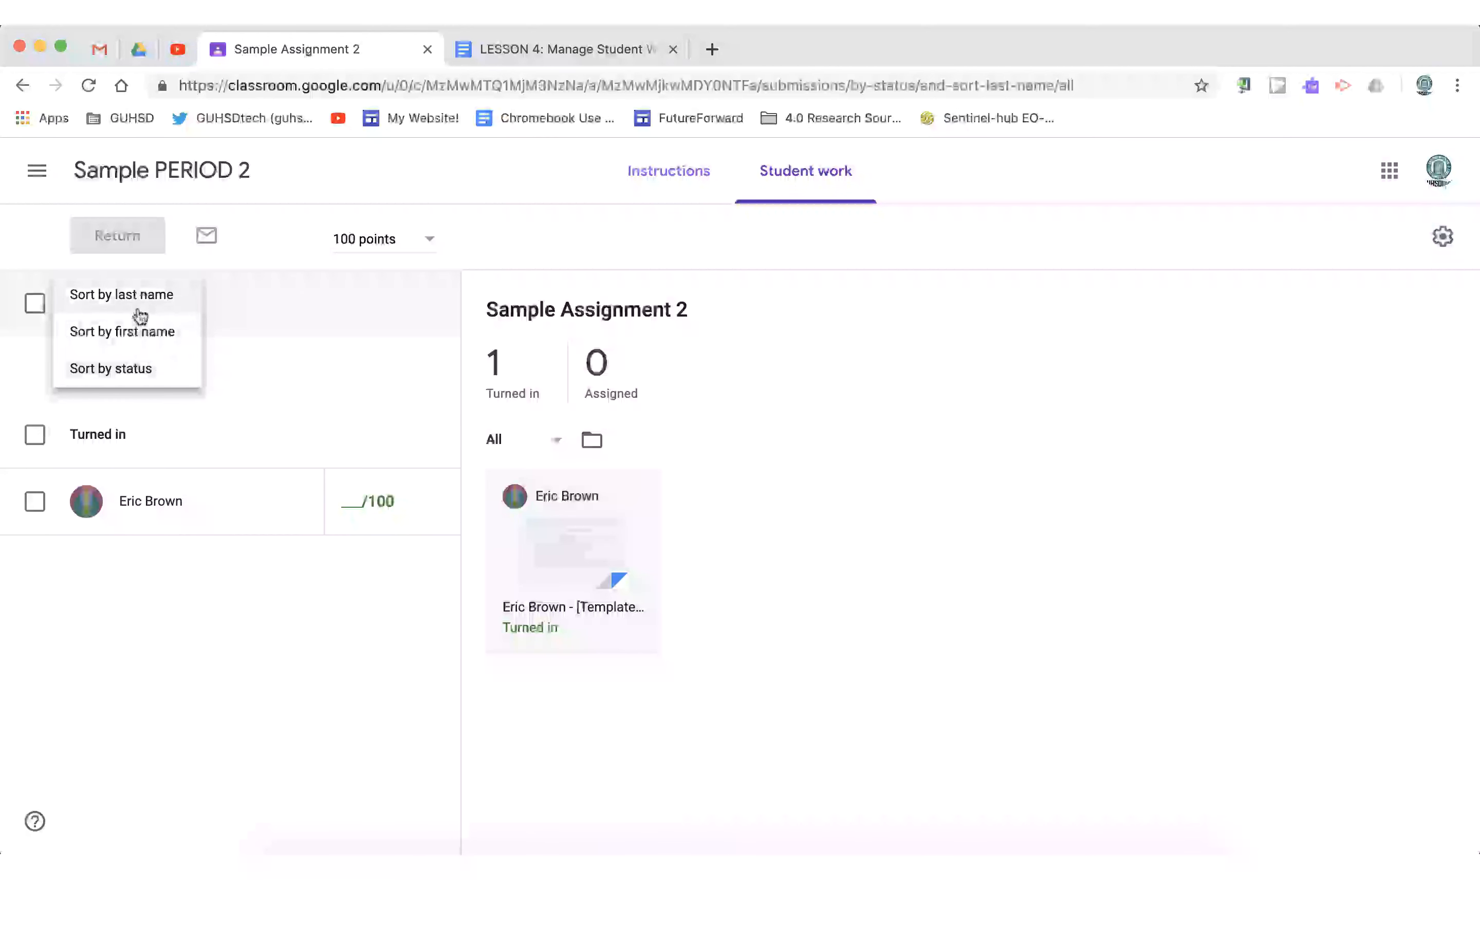
left_click(140, 375)
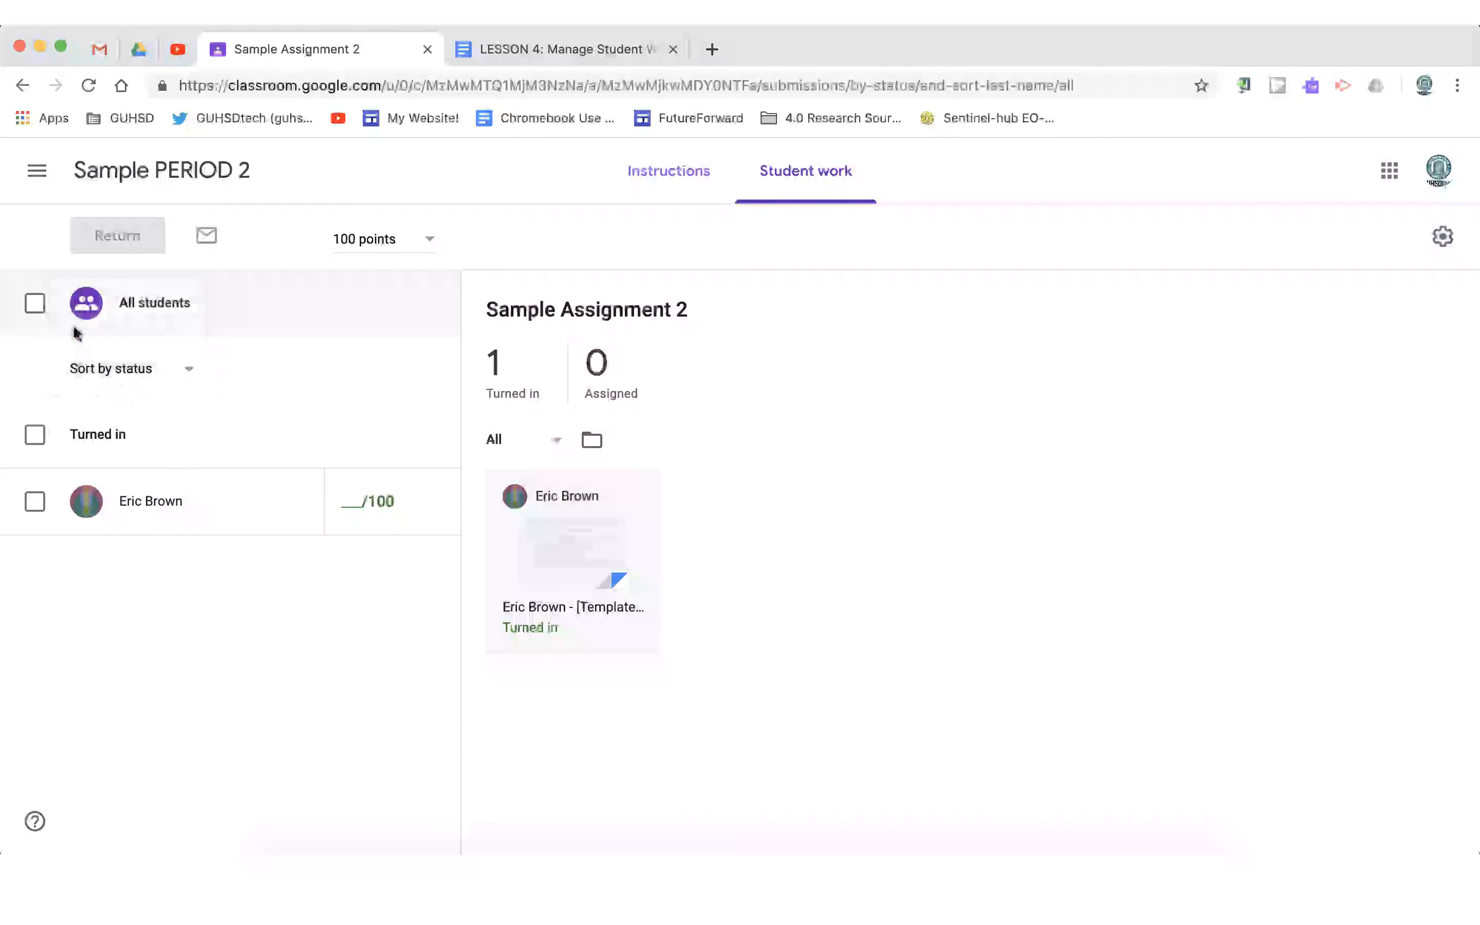
left_click(35, 304)
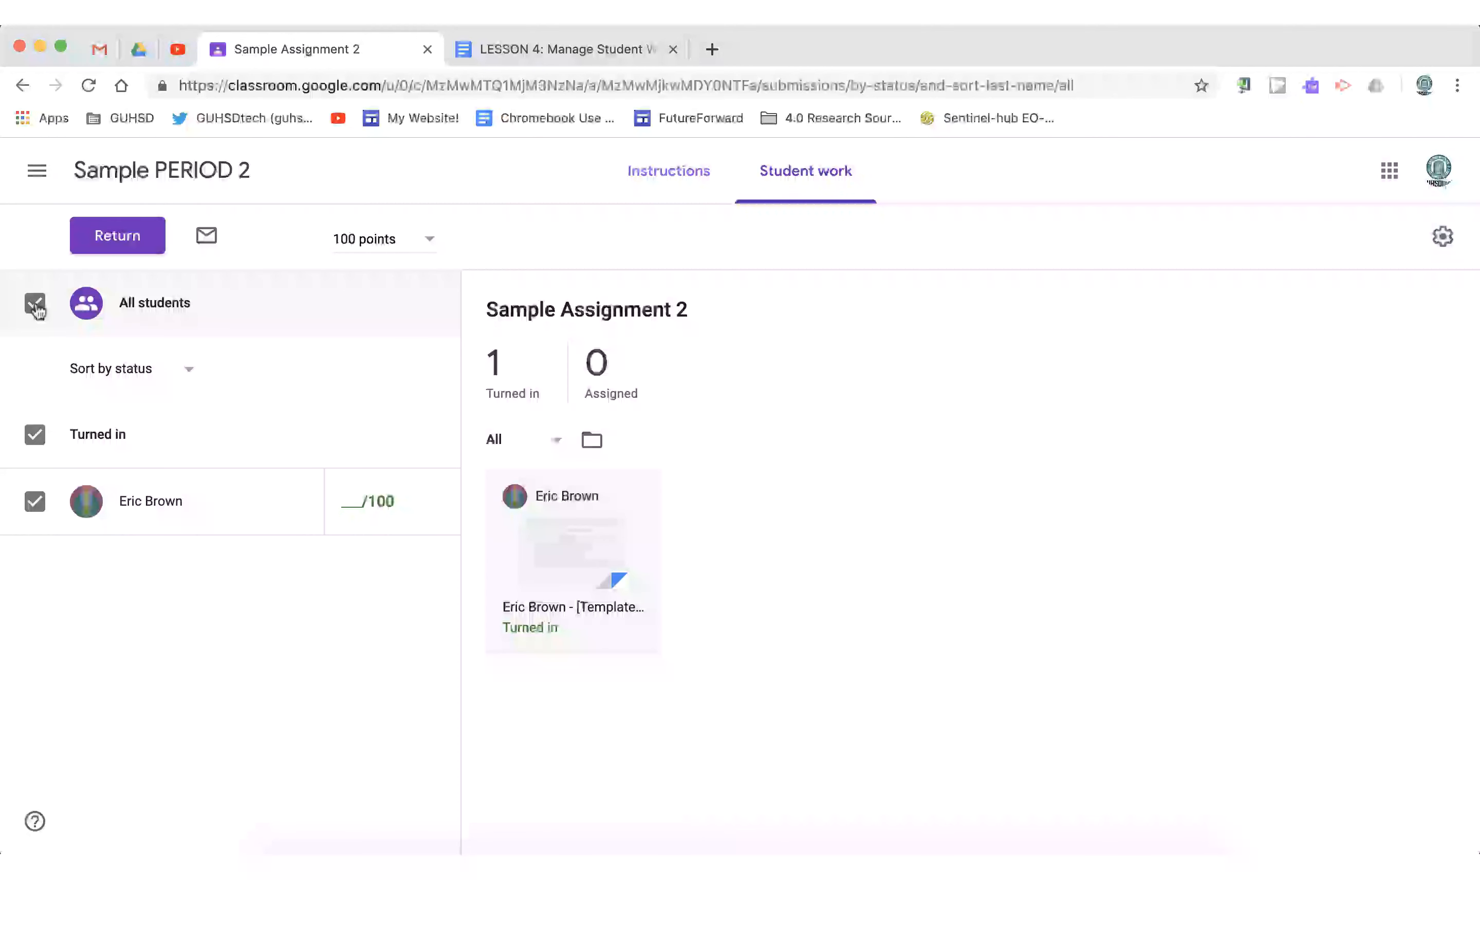
left_click(35, 306)
left_click(35, 437)
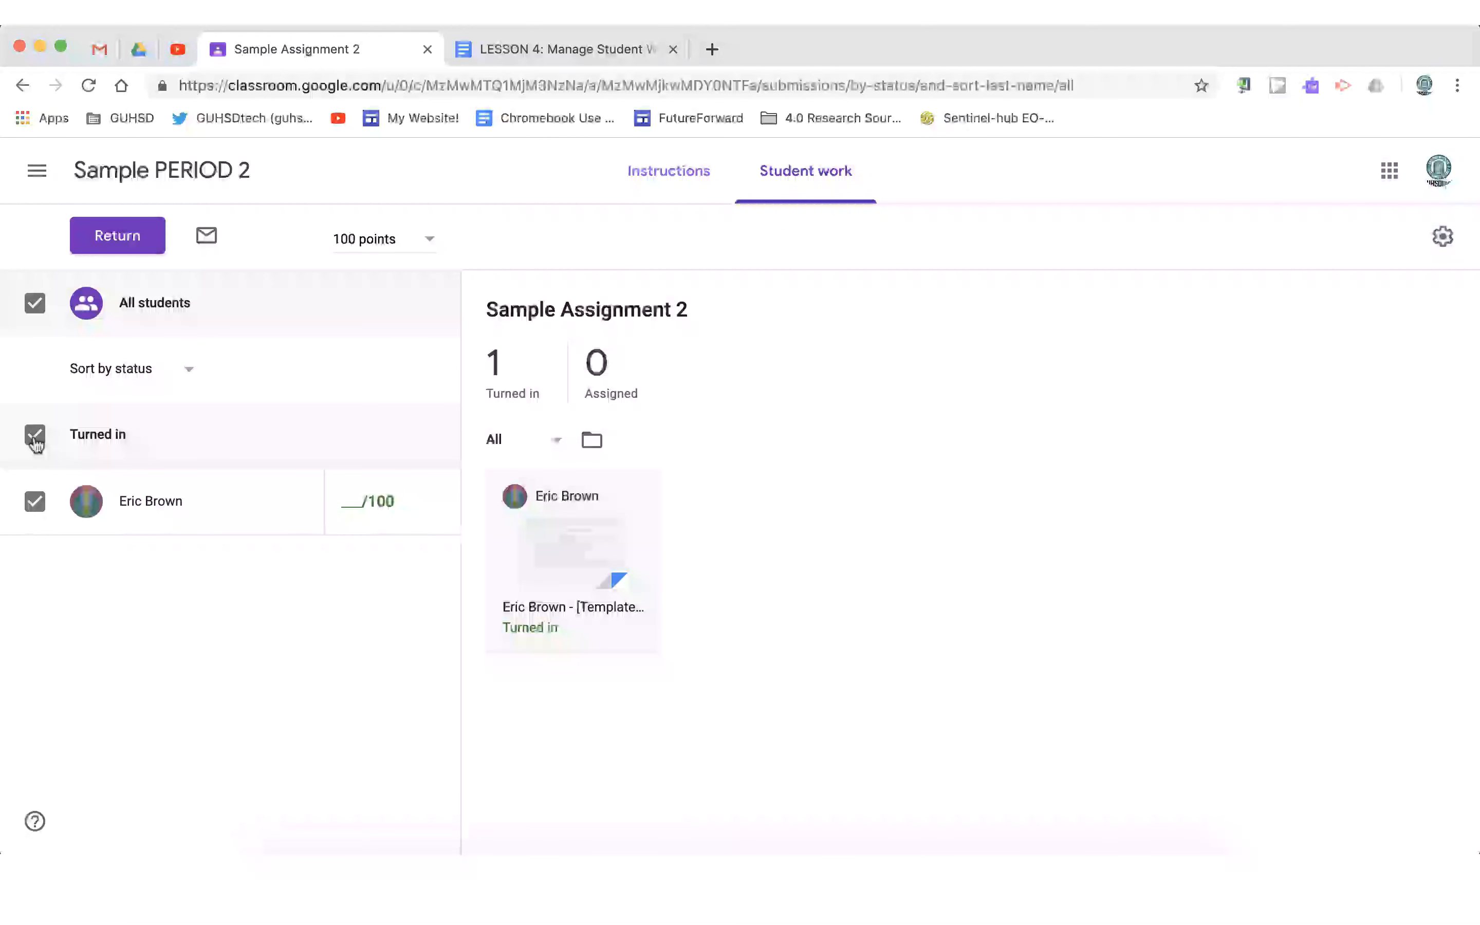
left_click(36, 441)
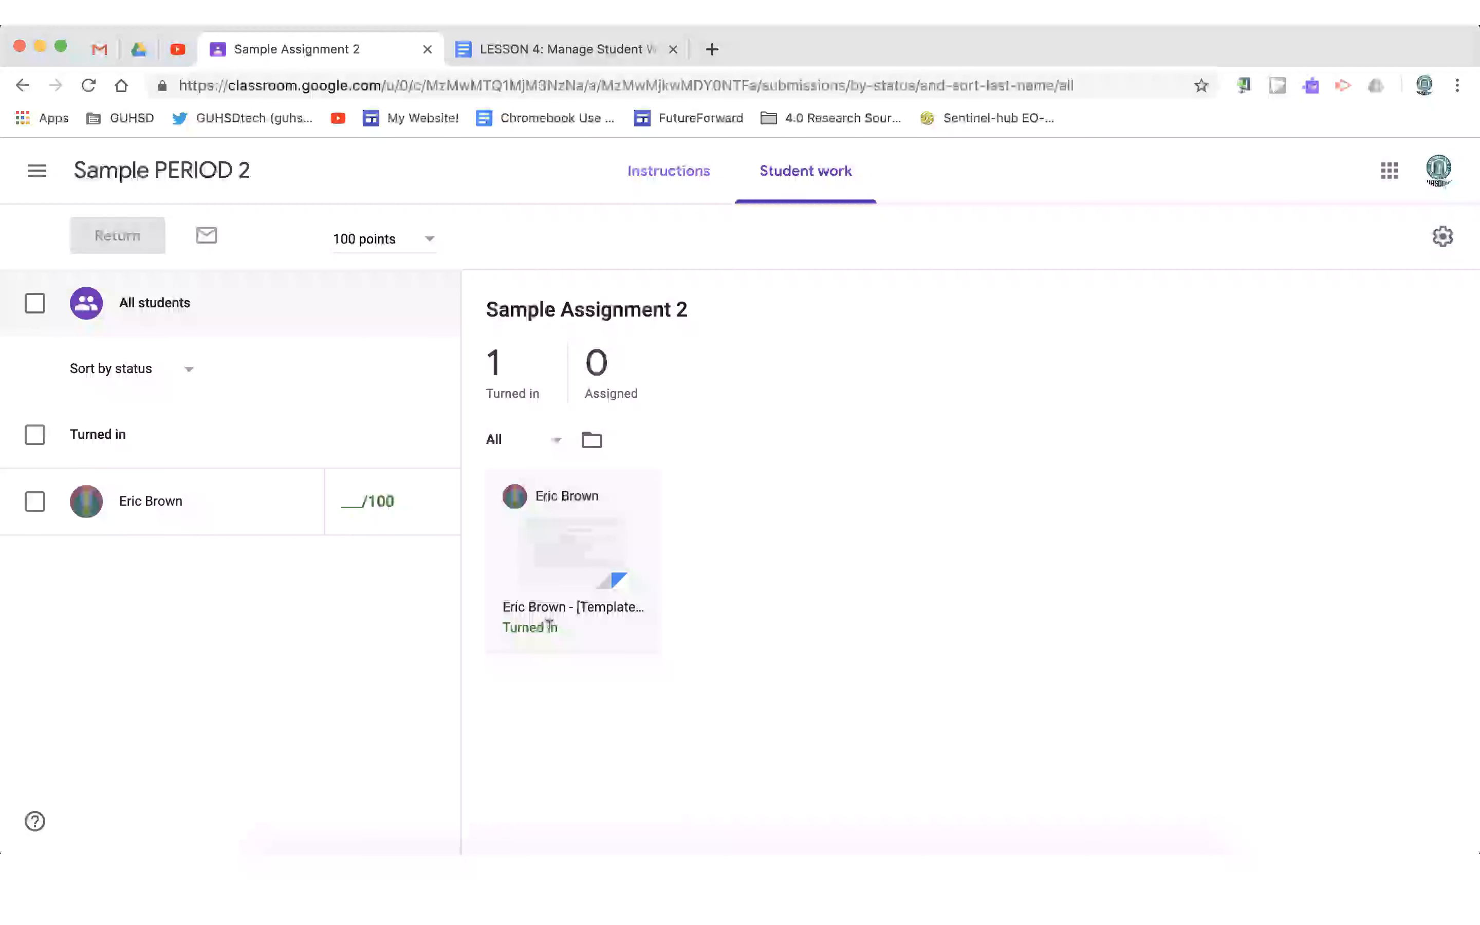
Open the turned-in submission for Sample Assignment 2, check the student selector and read through the answers.
left_click(567, 538)
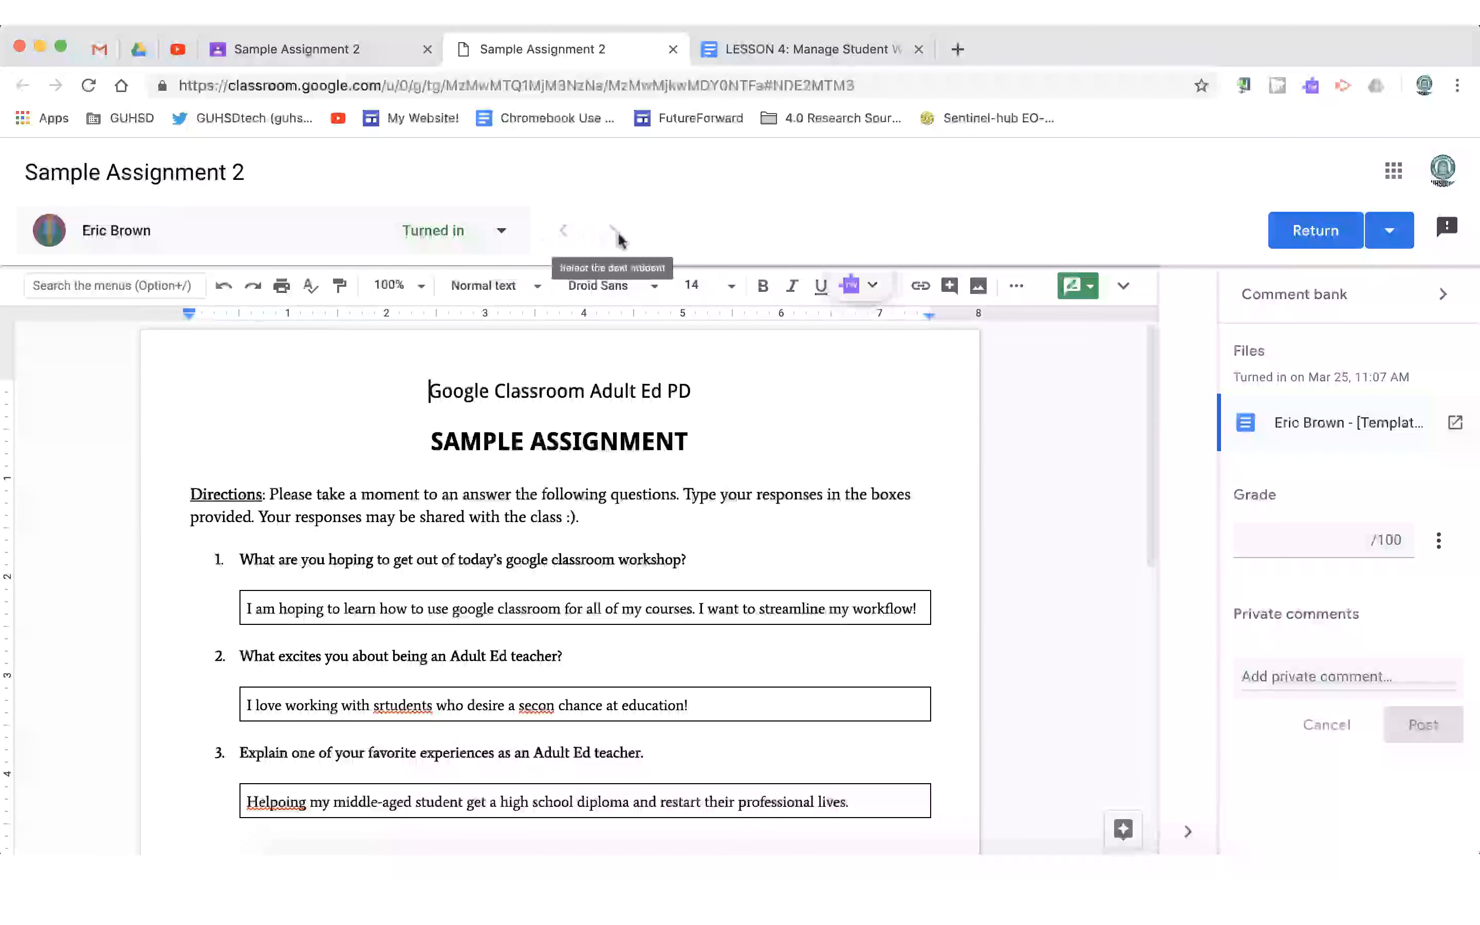
left_click(500, 237)
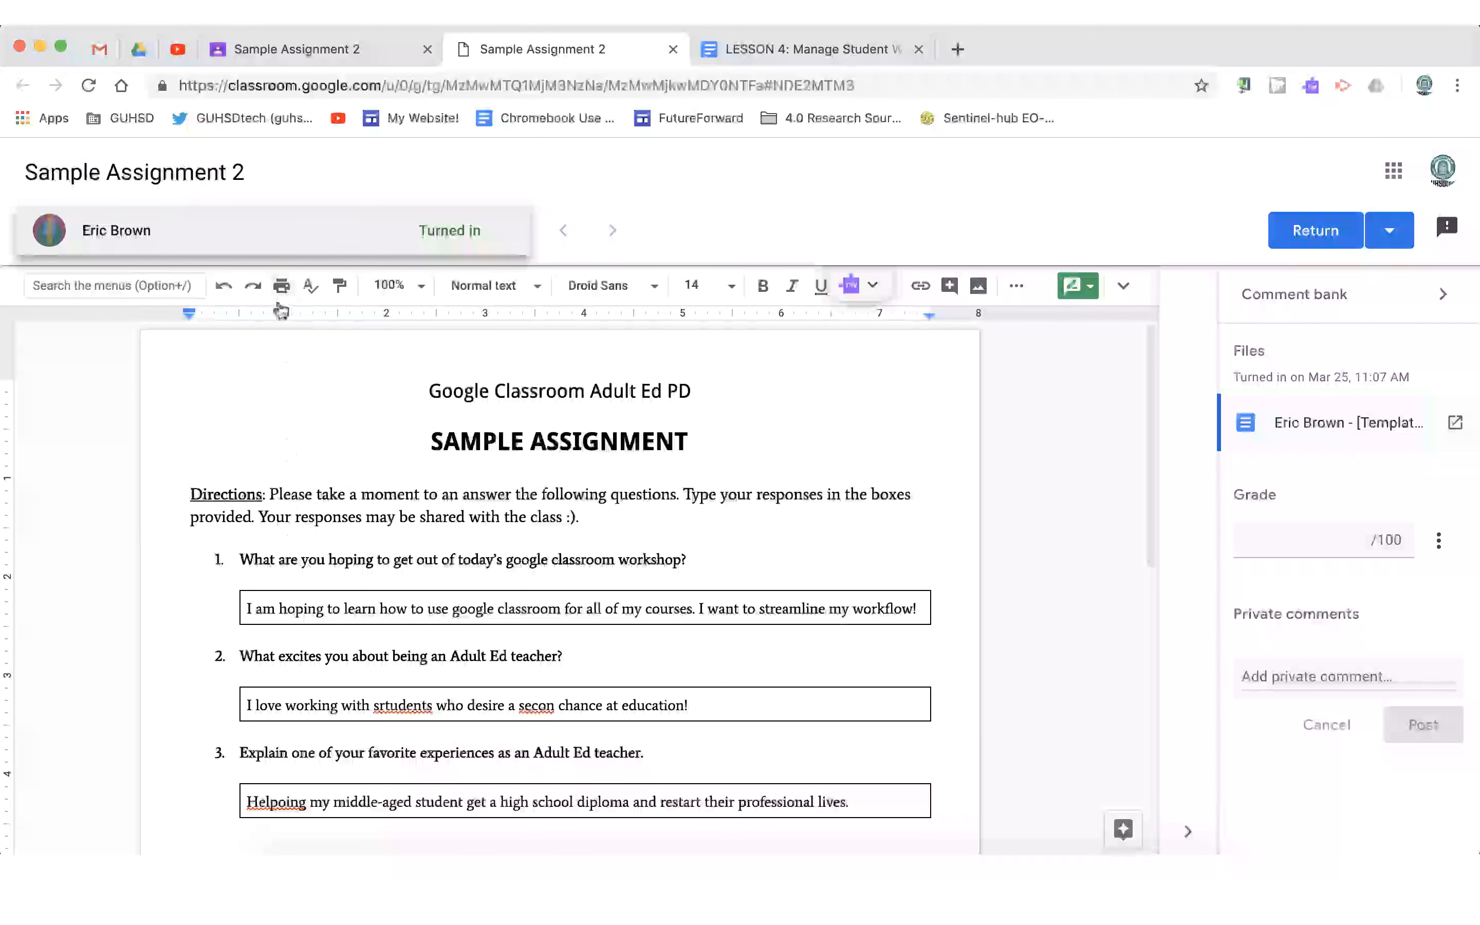
left_click(660, 221)
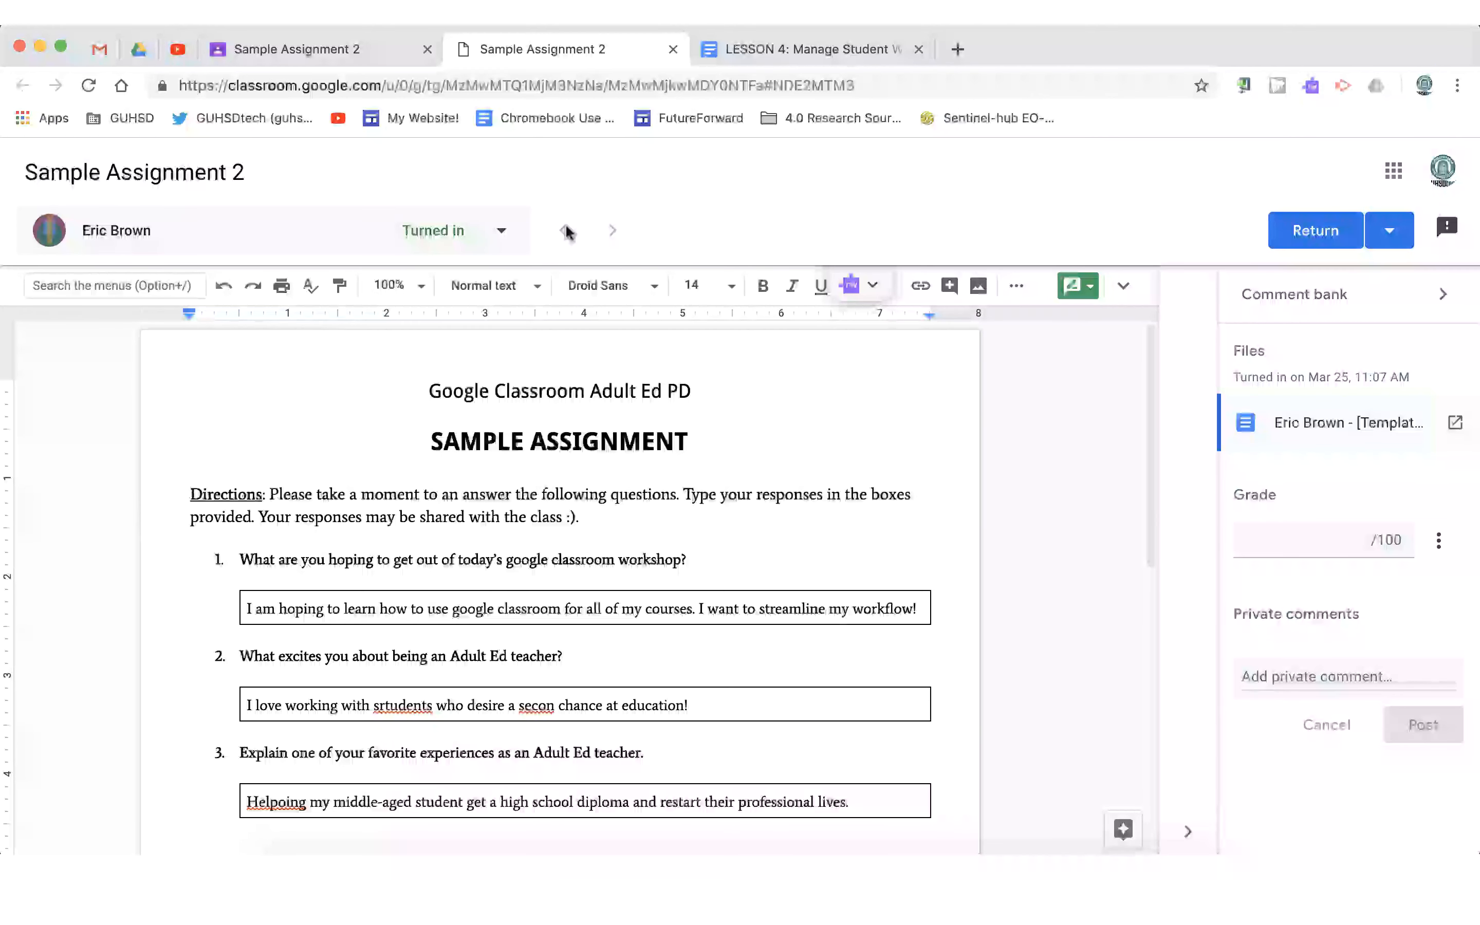
scroll(587, 513, "down", 1)
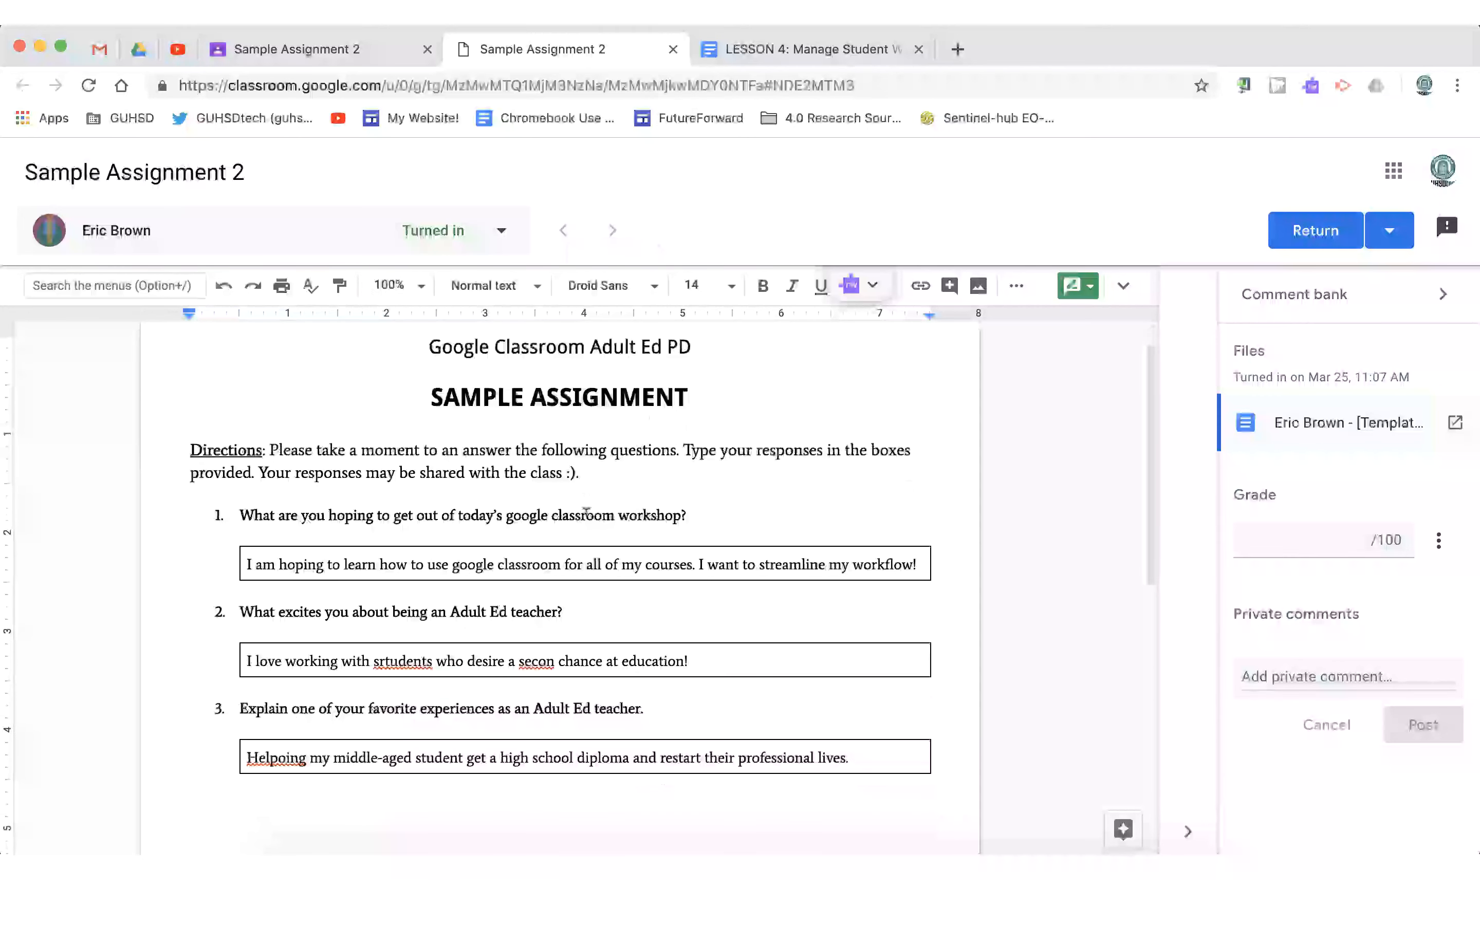
scroll(586, 513, "up", 1)
scroll(586, 514, "down", 5)
scroll(584, 519, "up", 5)
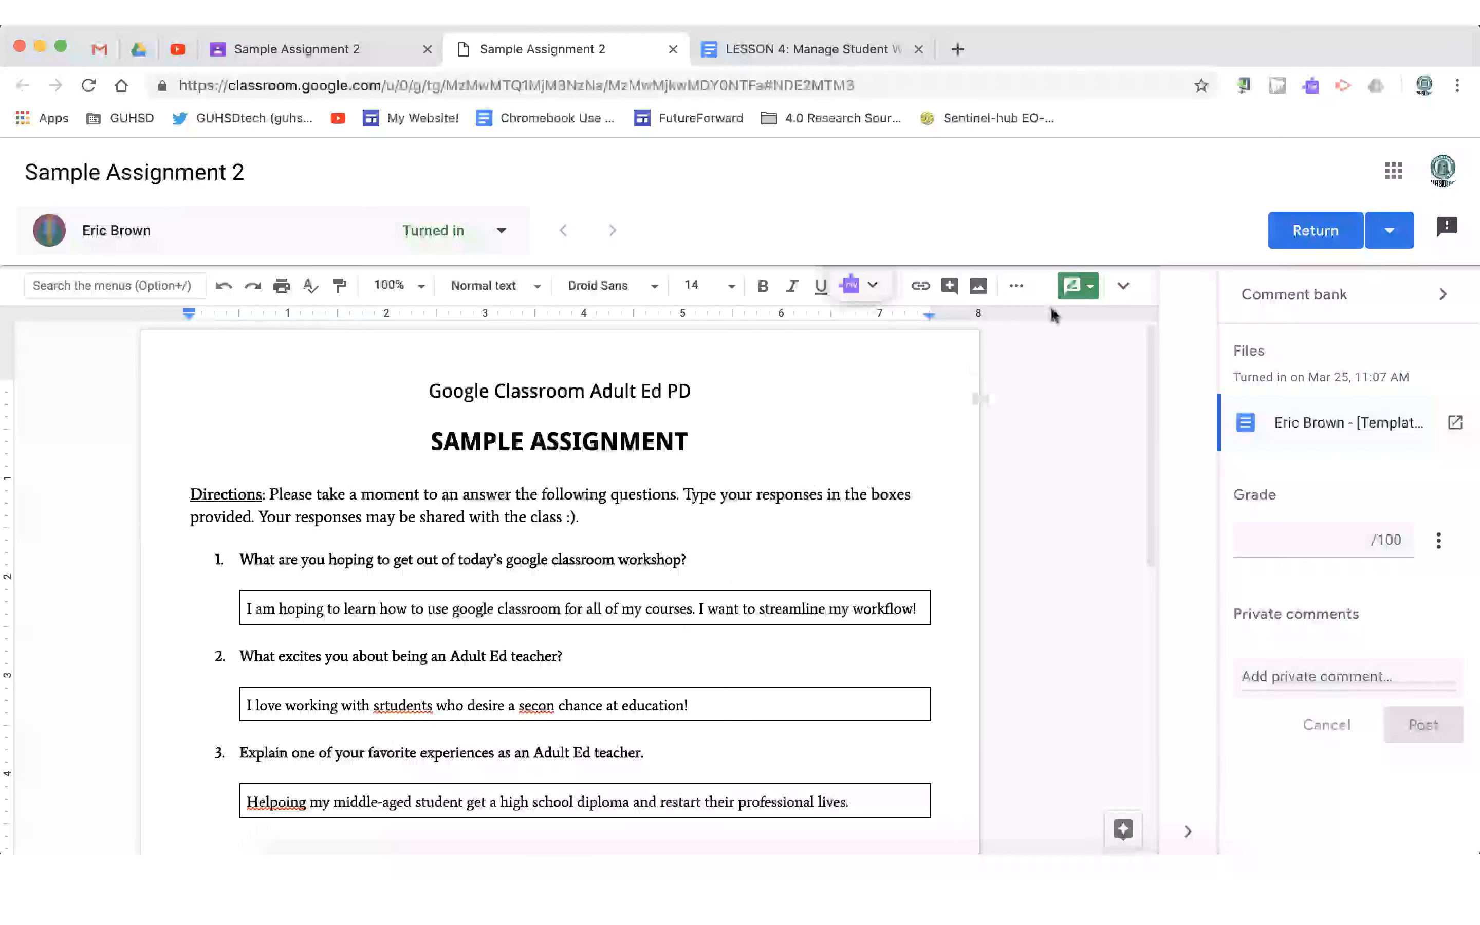
Use Suggesting mode to propose deleting "I want to streamline my workflow!" from the first answer.
left_click(1088, 294)
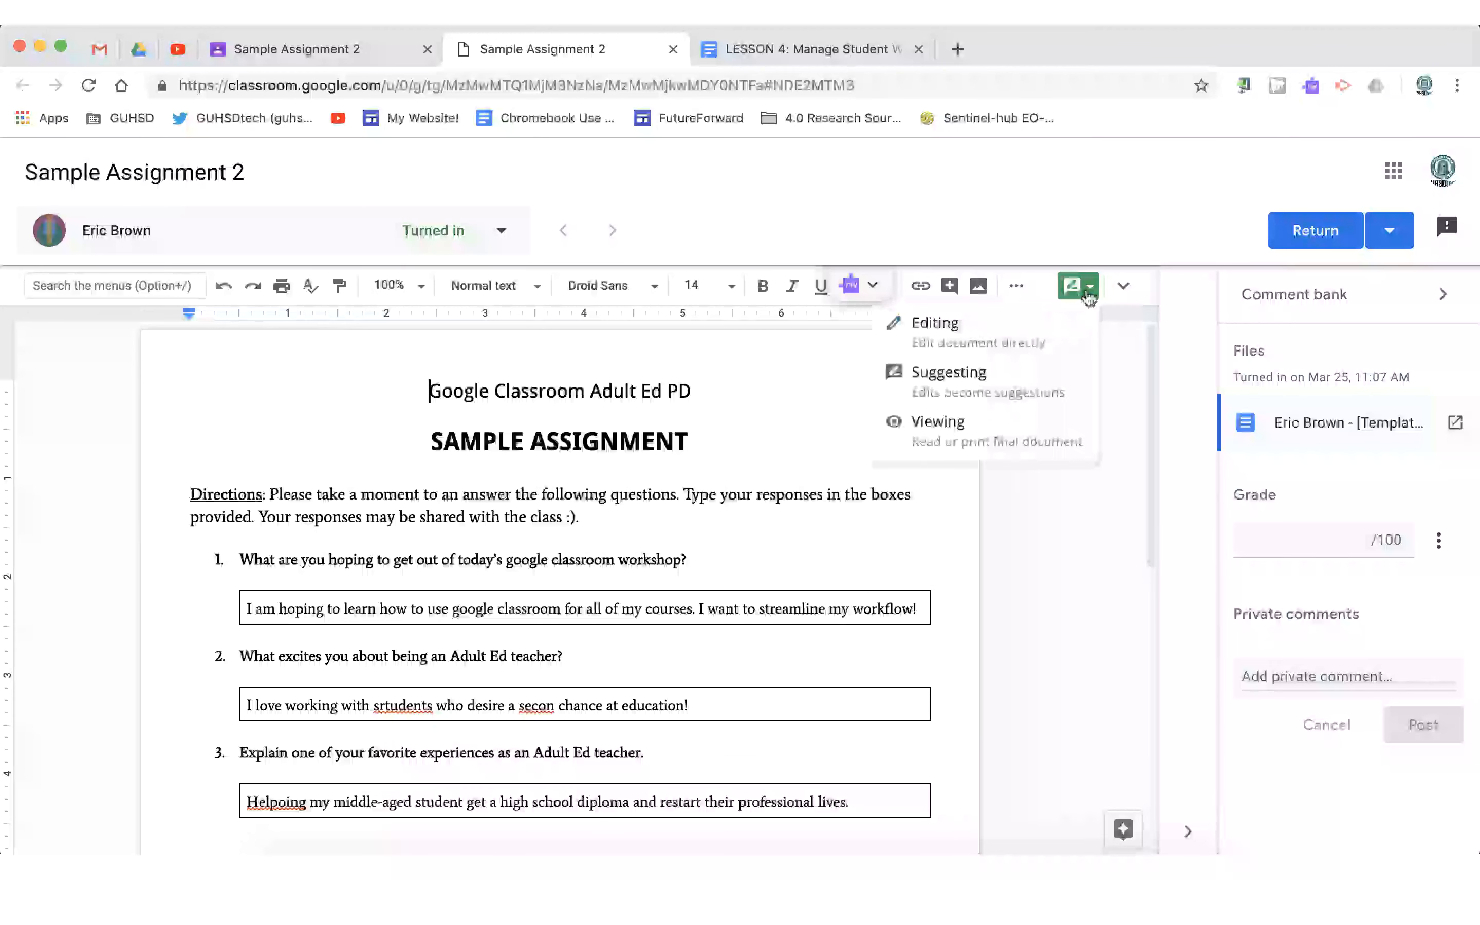
left_click(1010, 383)
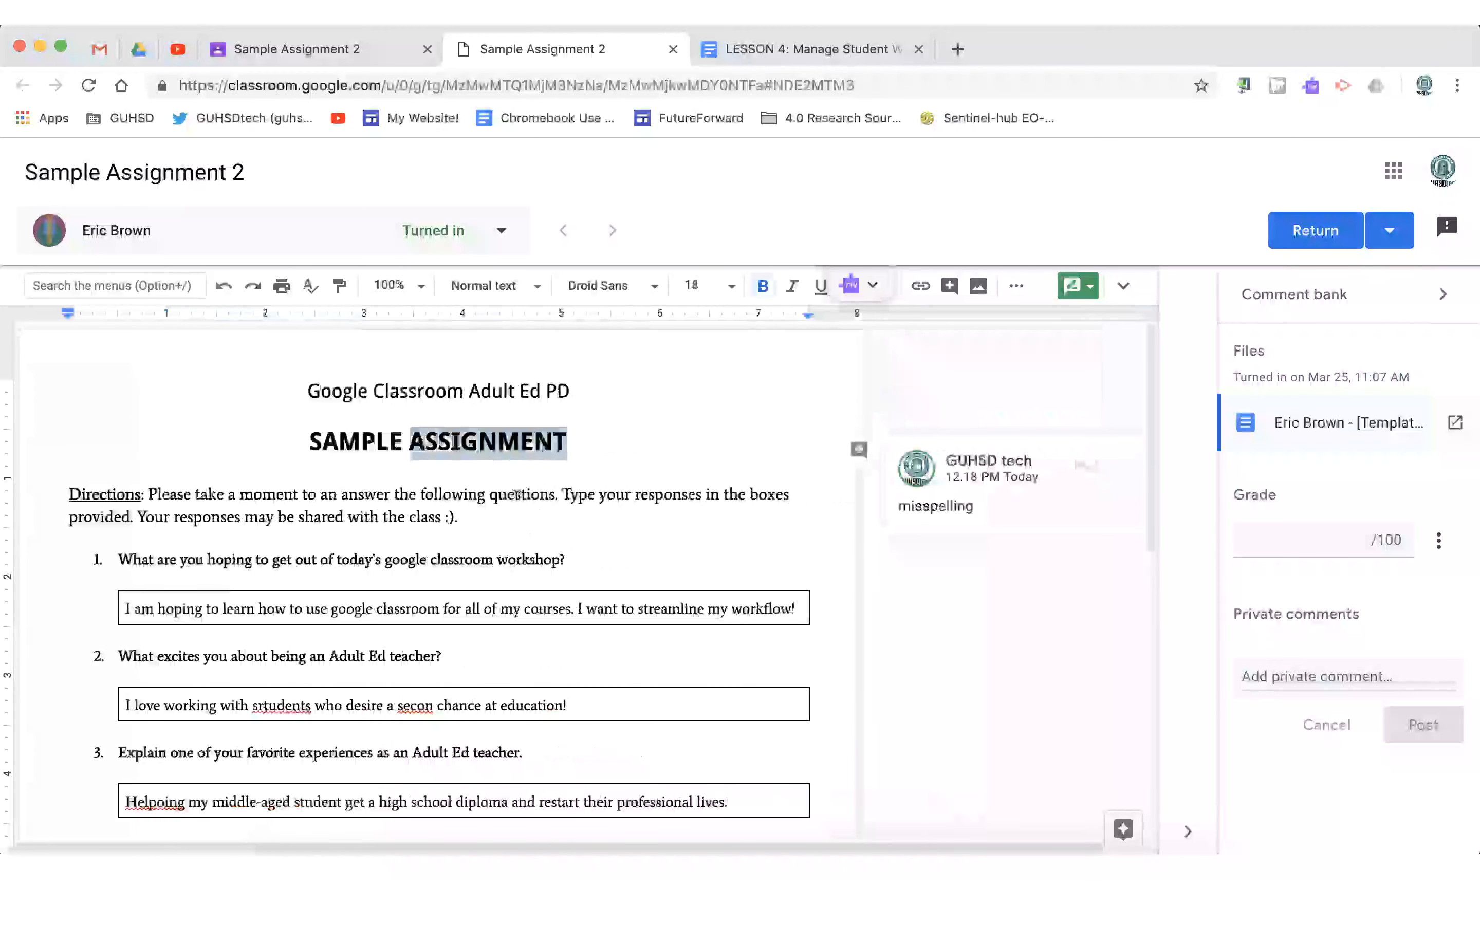
scroll(196, 542, "down", 2)
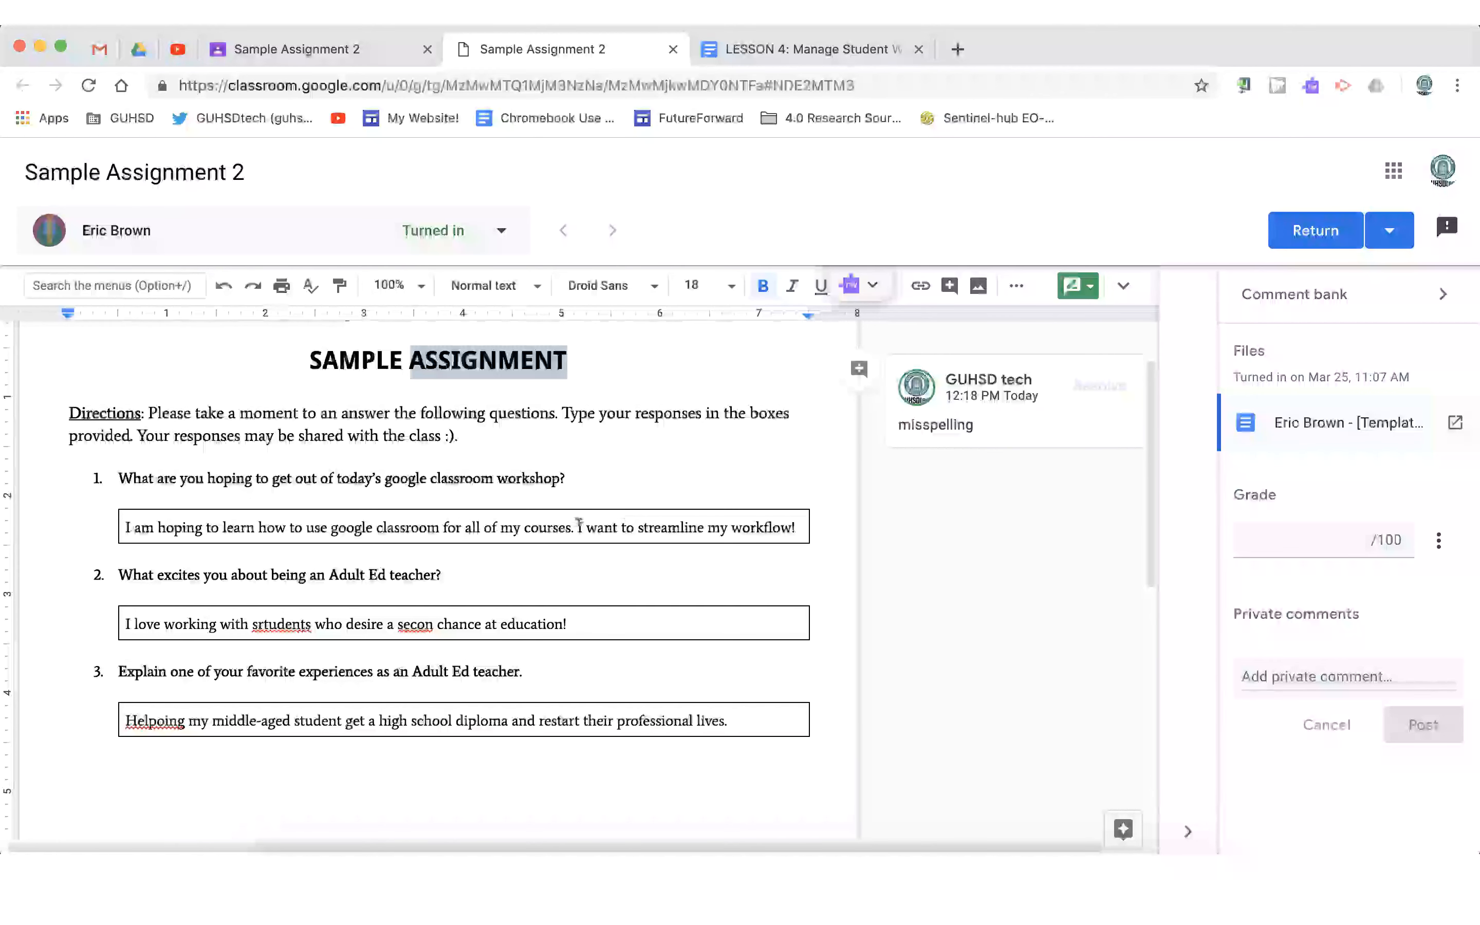
left_click_drag(579, 524, 801, 526)
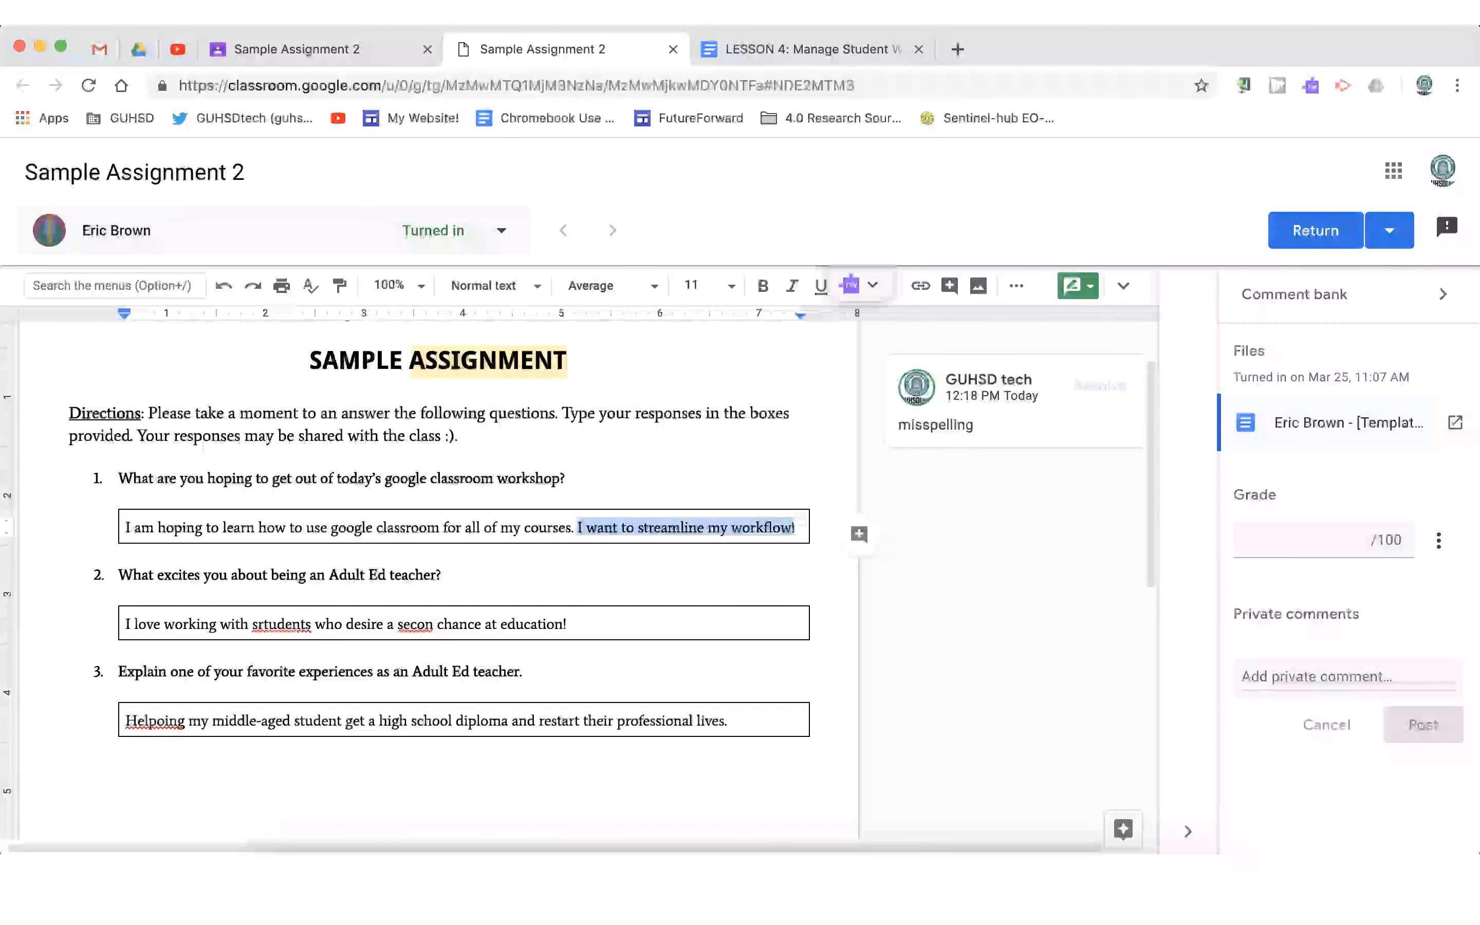
key("BackSpace")
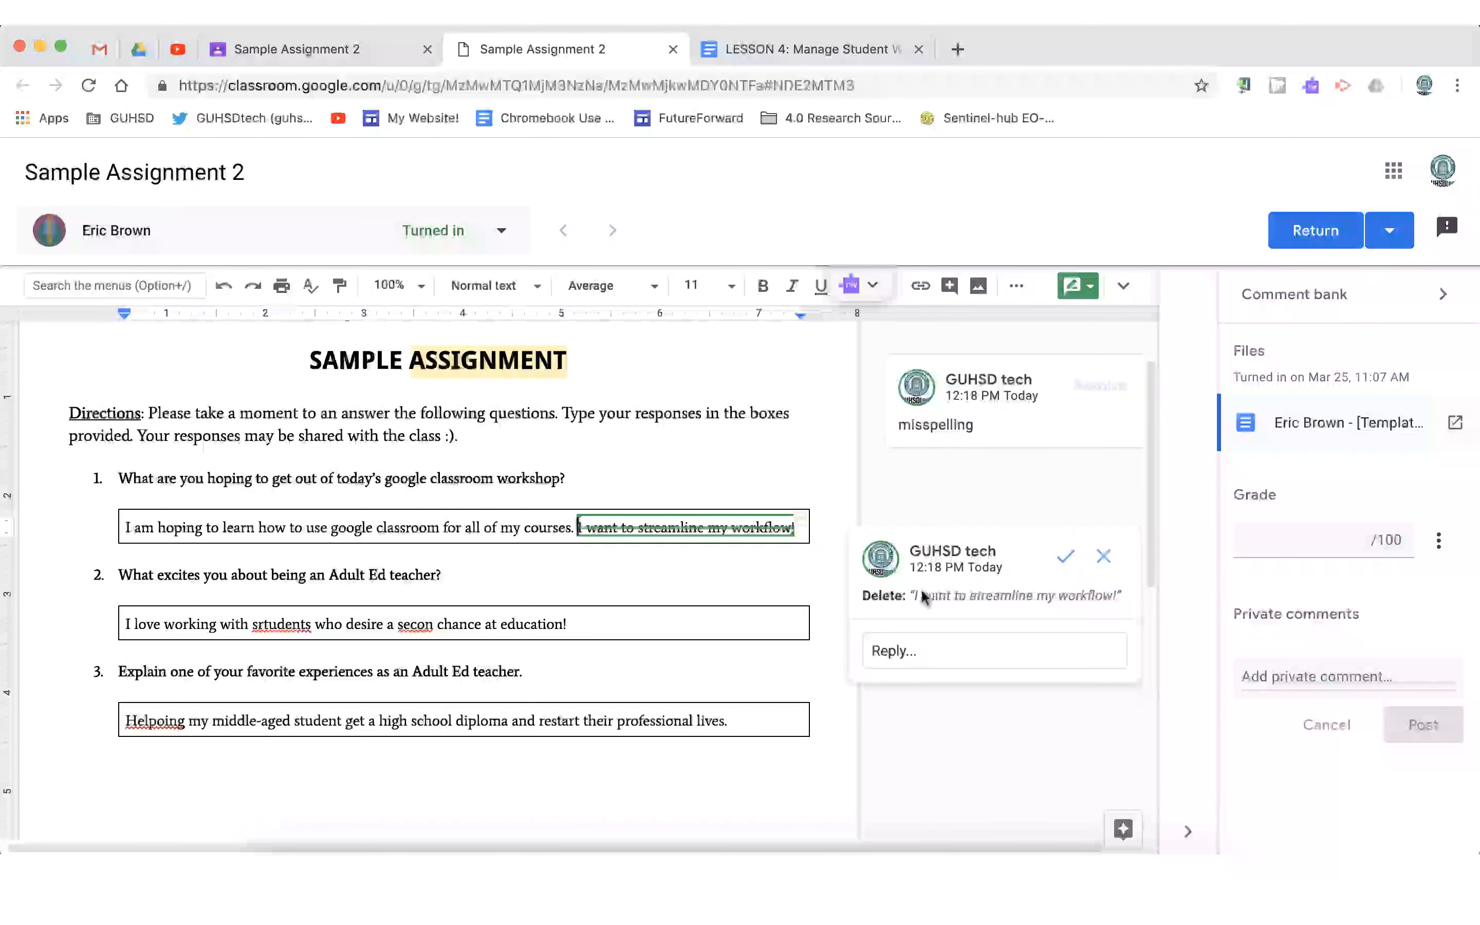
Examine the suggested deletion in the first answer and reject it.
double_click(878, 596)
left_click(878, 599)
double_click(888, 598)
left_click(1102, 558)
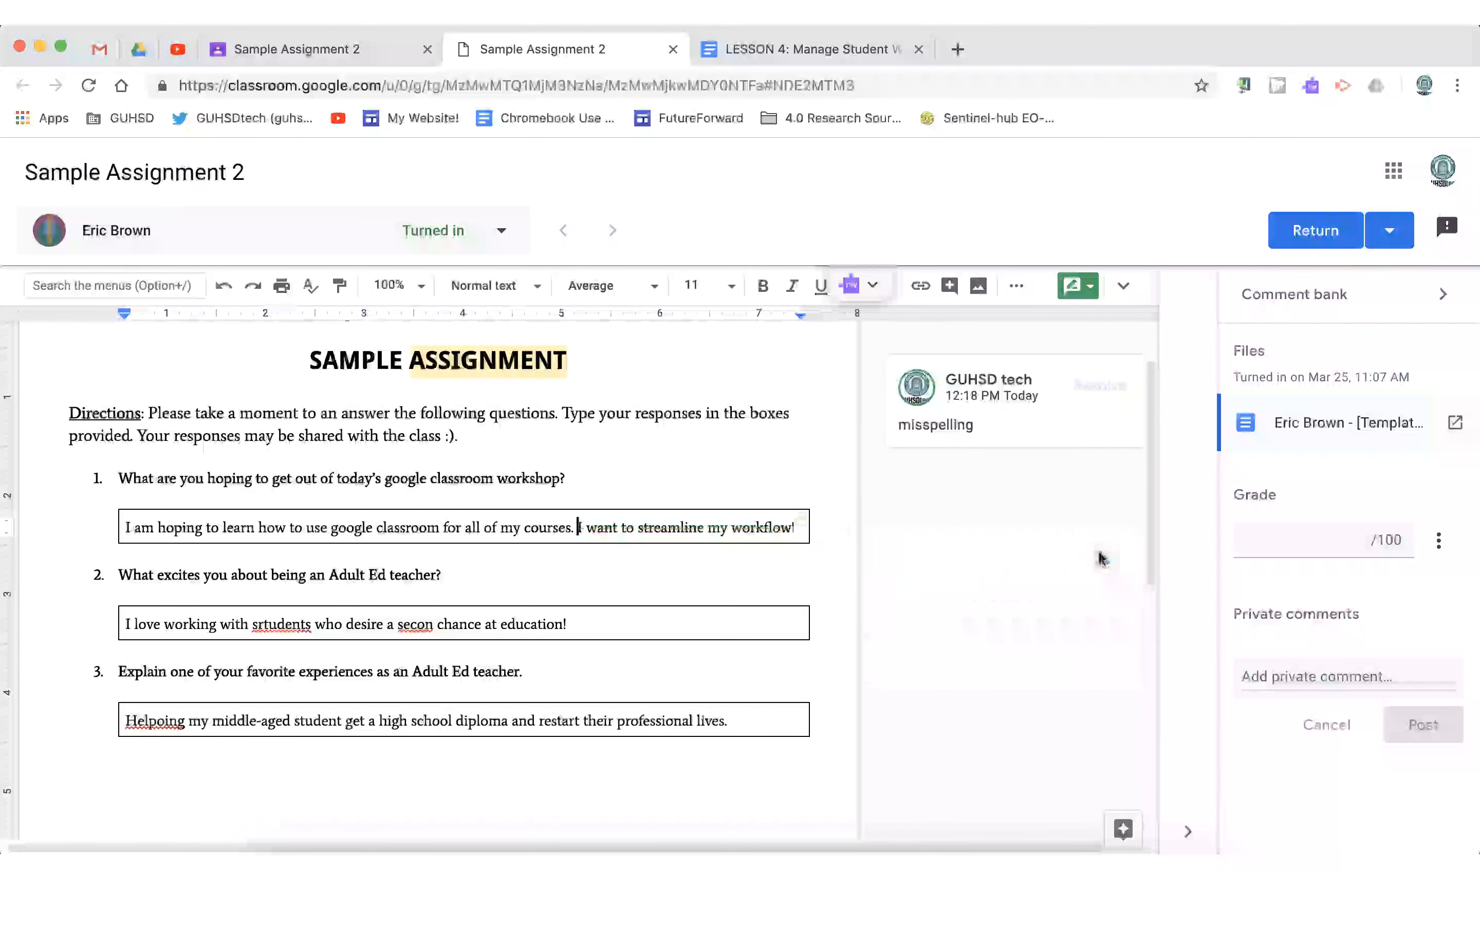
Suggest adding a comma after "my" in the first answer's last sentence and accept the suggestion.
double_click(743, 524)
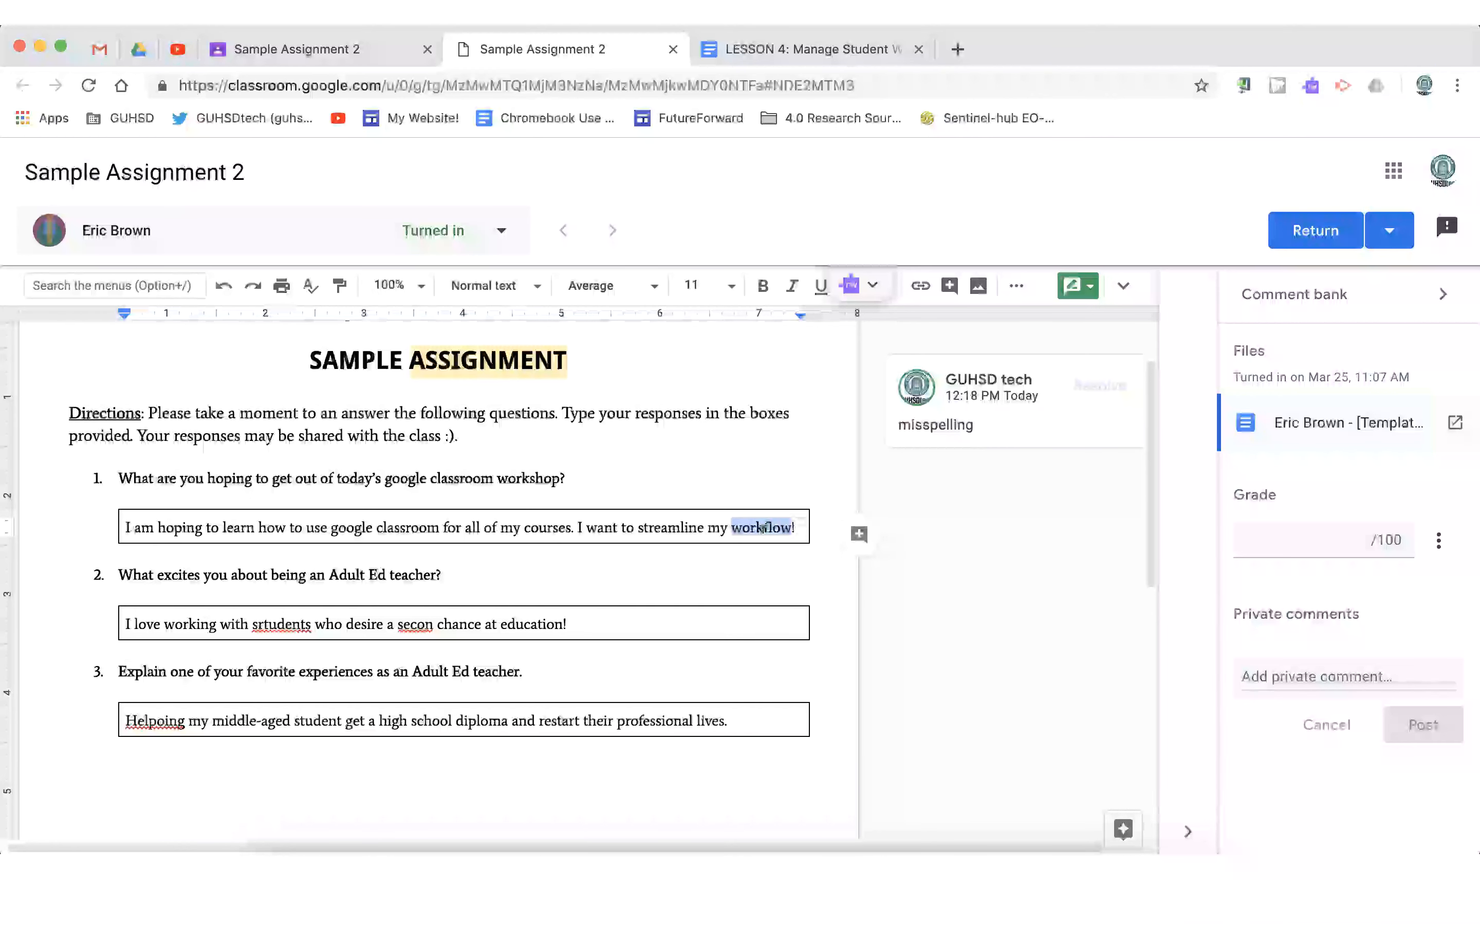
left_click(732, 525)
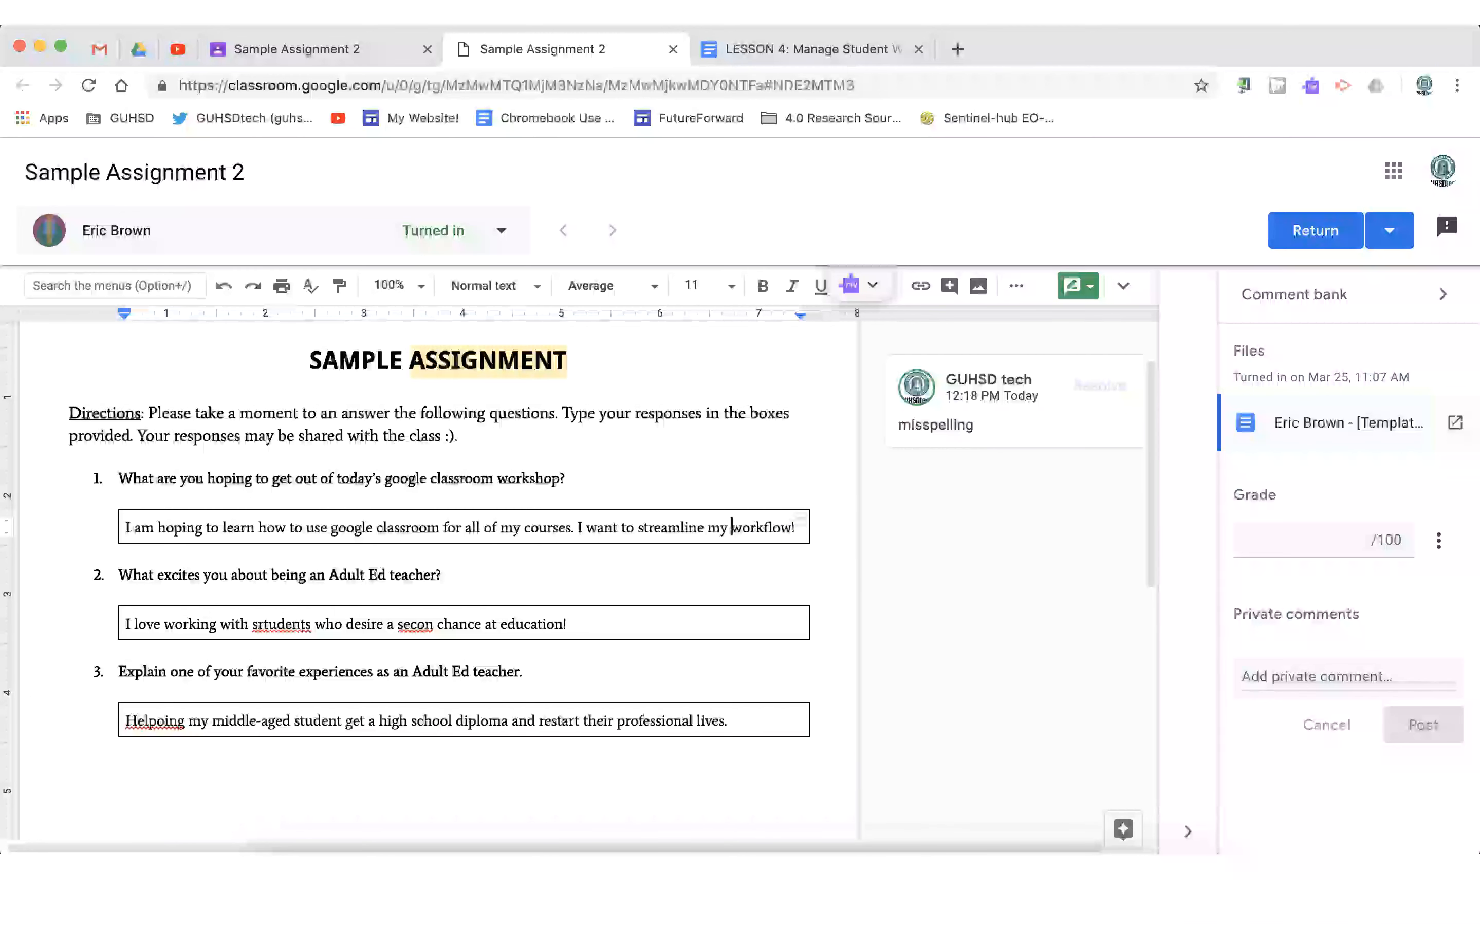
type(",")
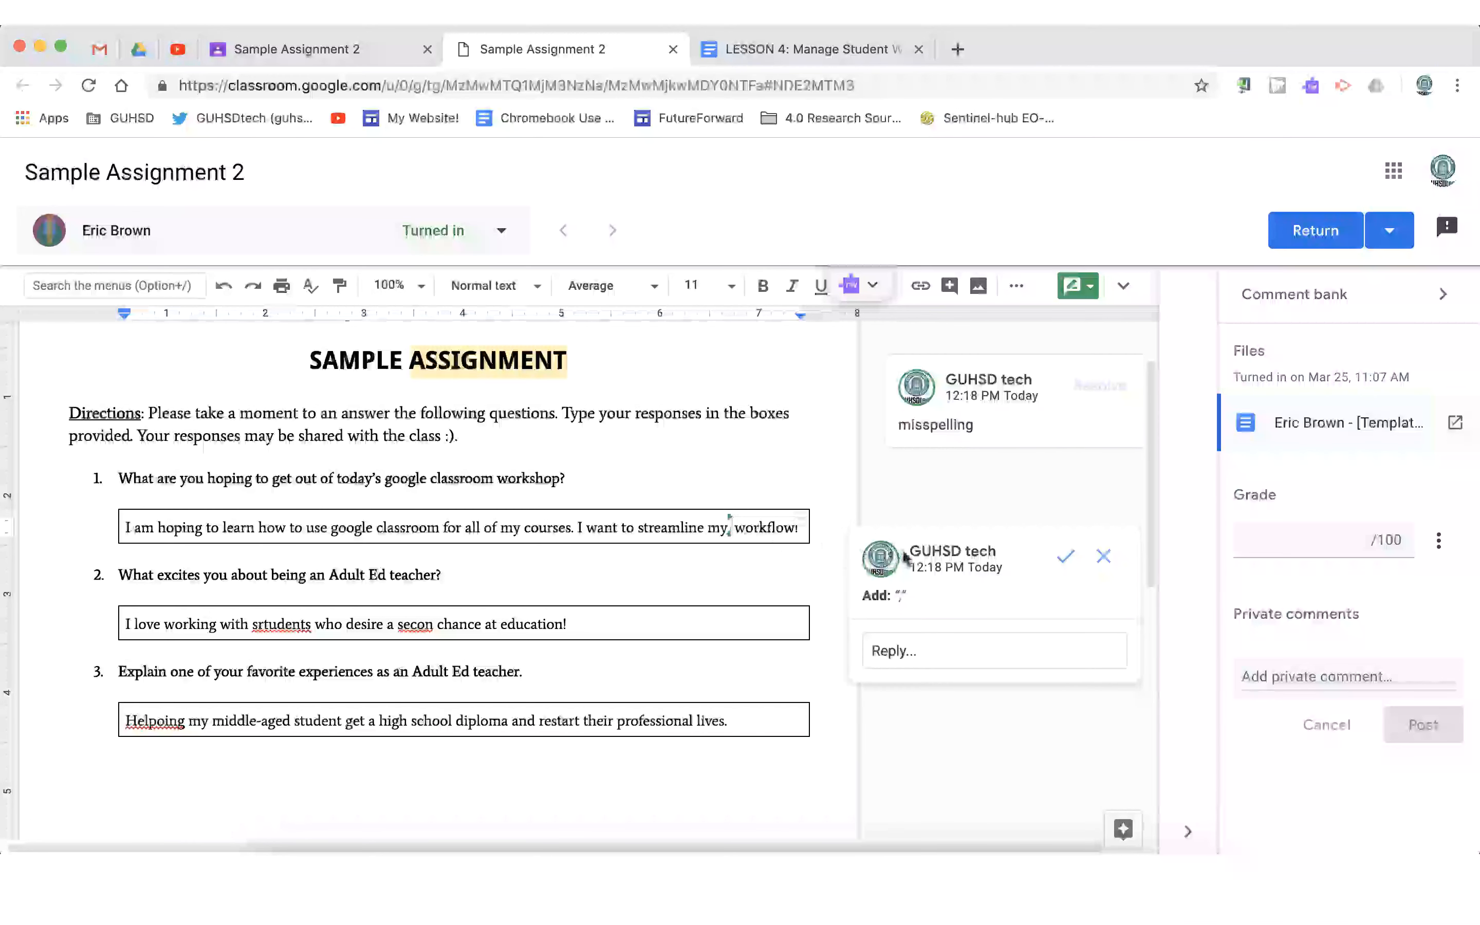
double_click(876, 598)
left_click_drag(880, 599, 898, 603)
left_click(1065, 556)
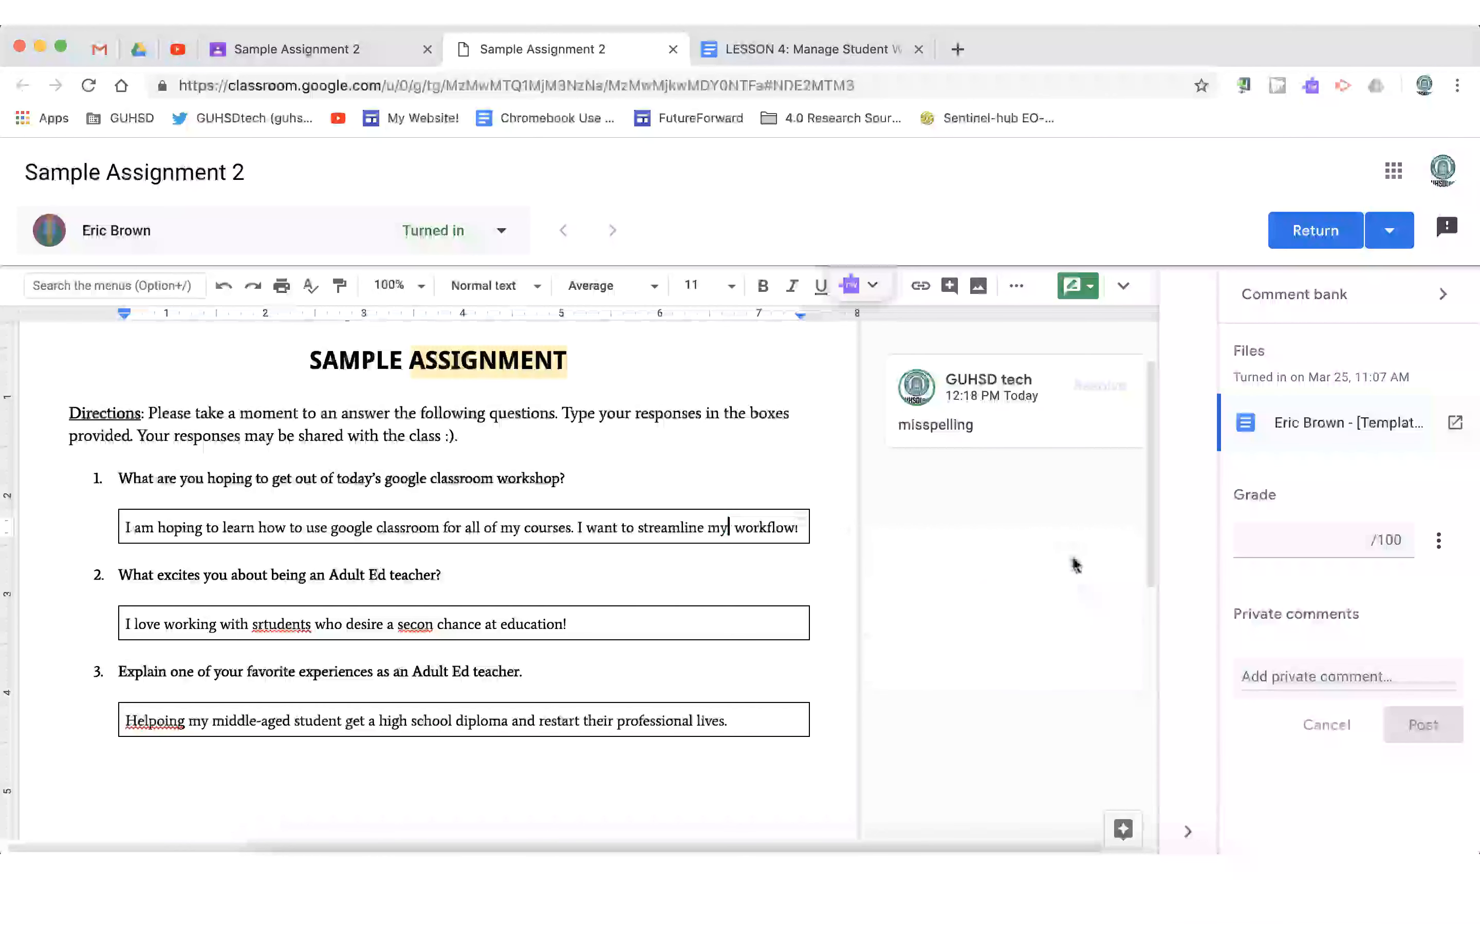
Try deleting "streamline" from the first answer in Editing mode and undo the deletion.
left_click(1081, 288)
left_click(1015, 334)
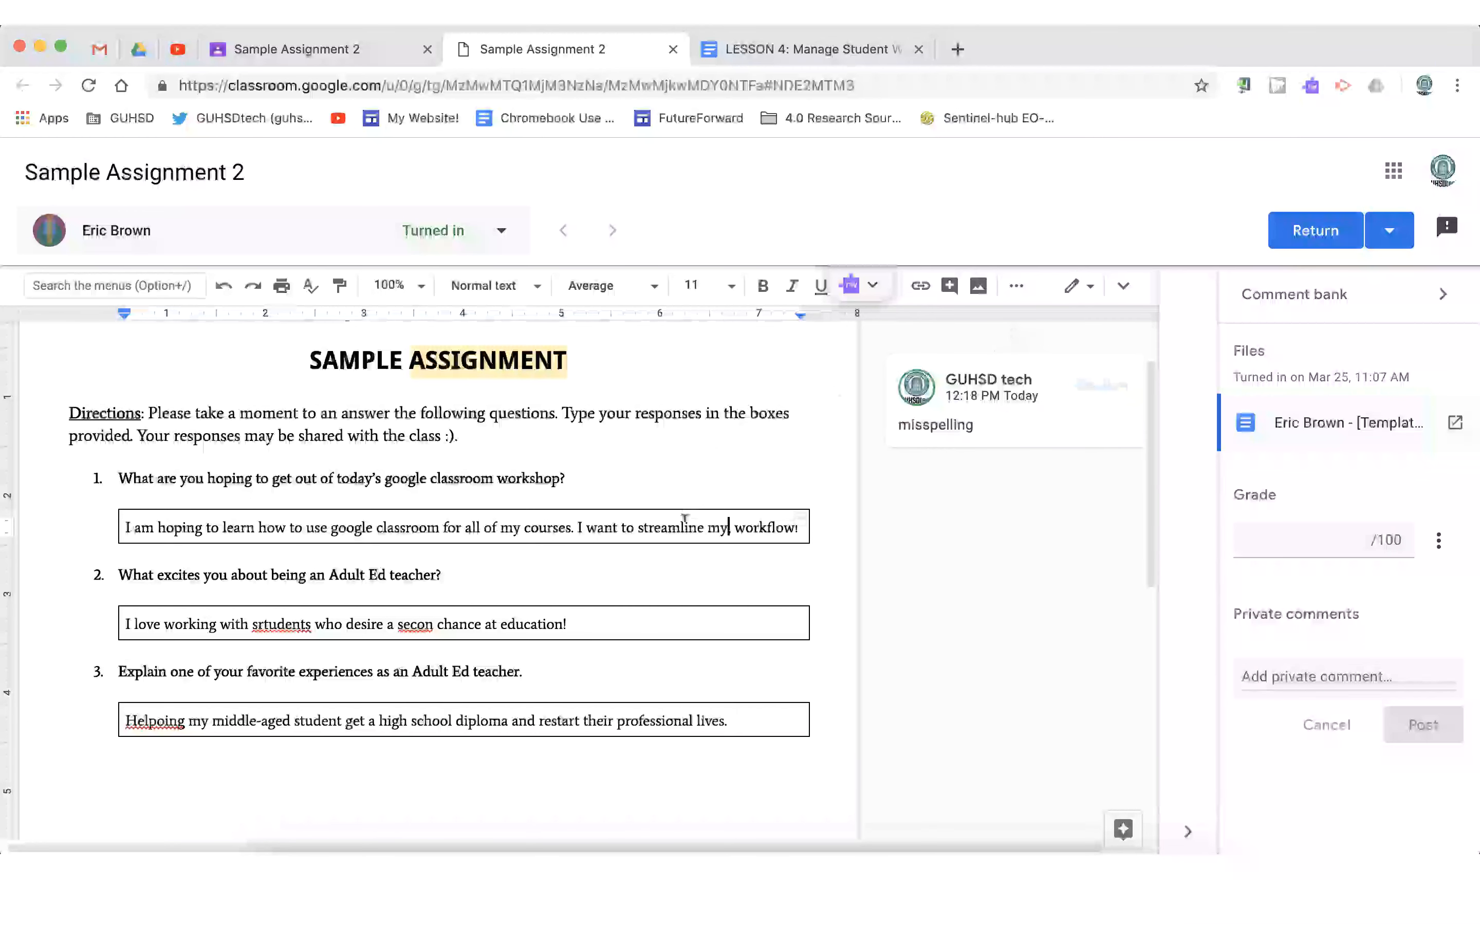
double_click(666, 524)
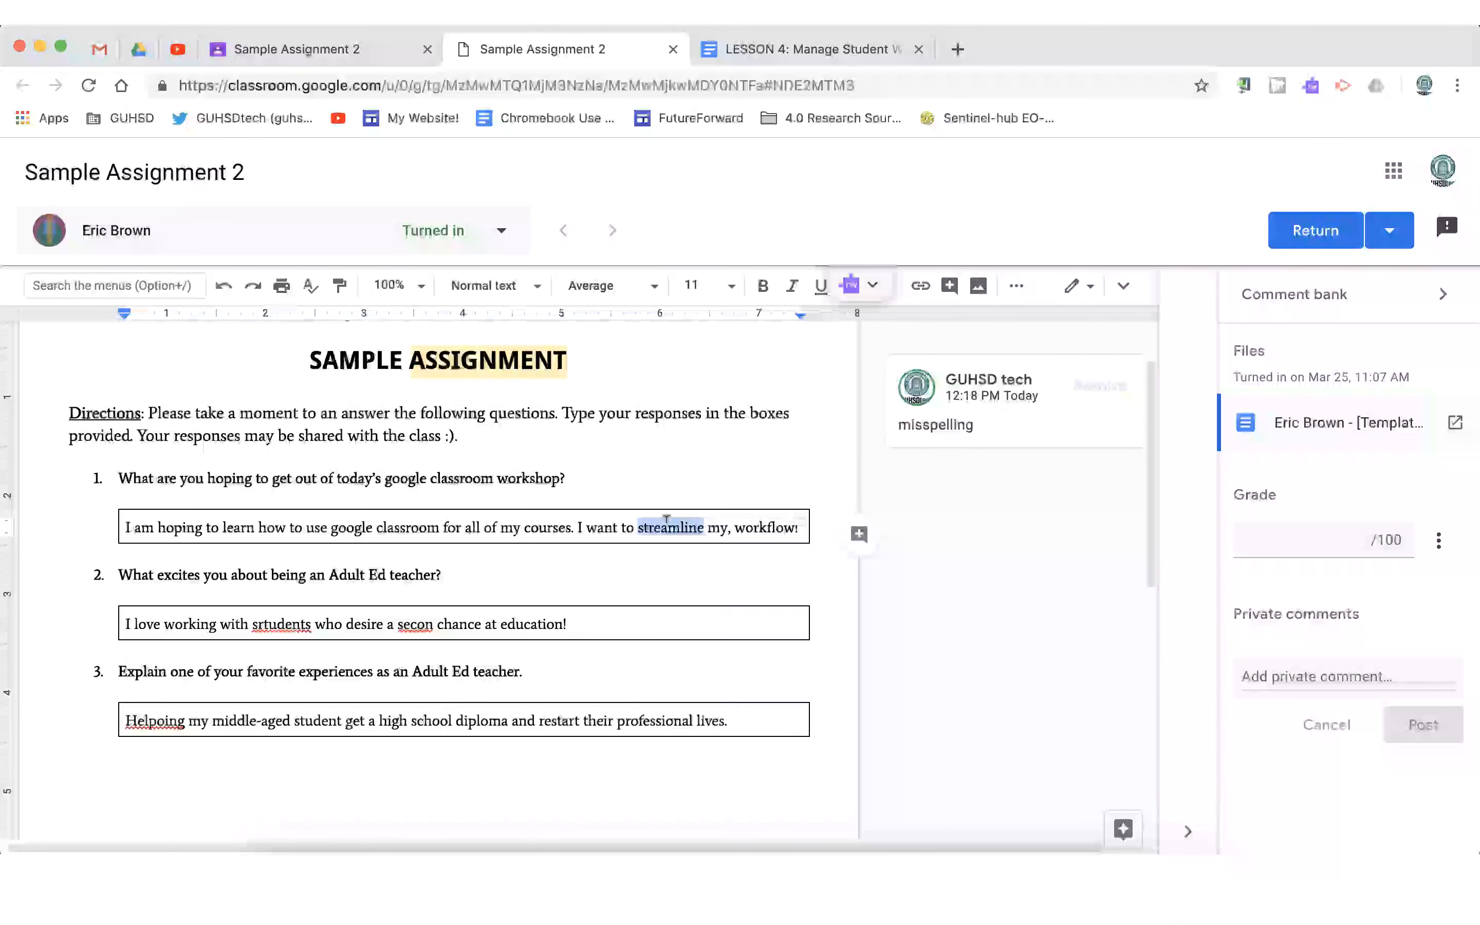
key("BackSpace")
key("super+z")
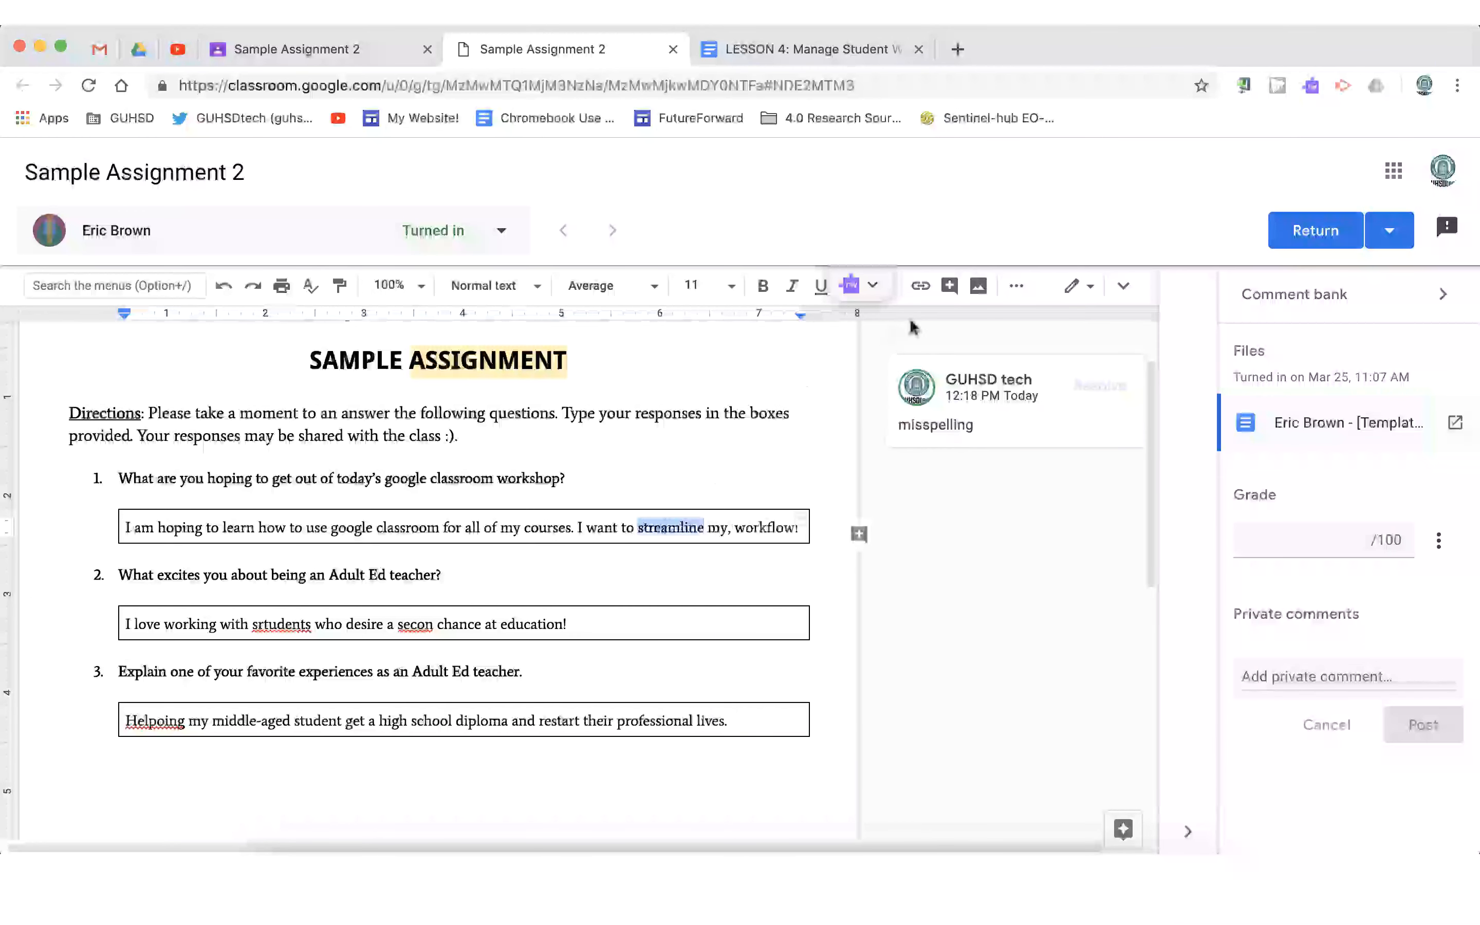
Switch the submission back to Suggesting mode, checking the other available modes.
left_click(1085, 295)
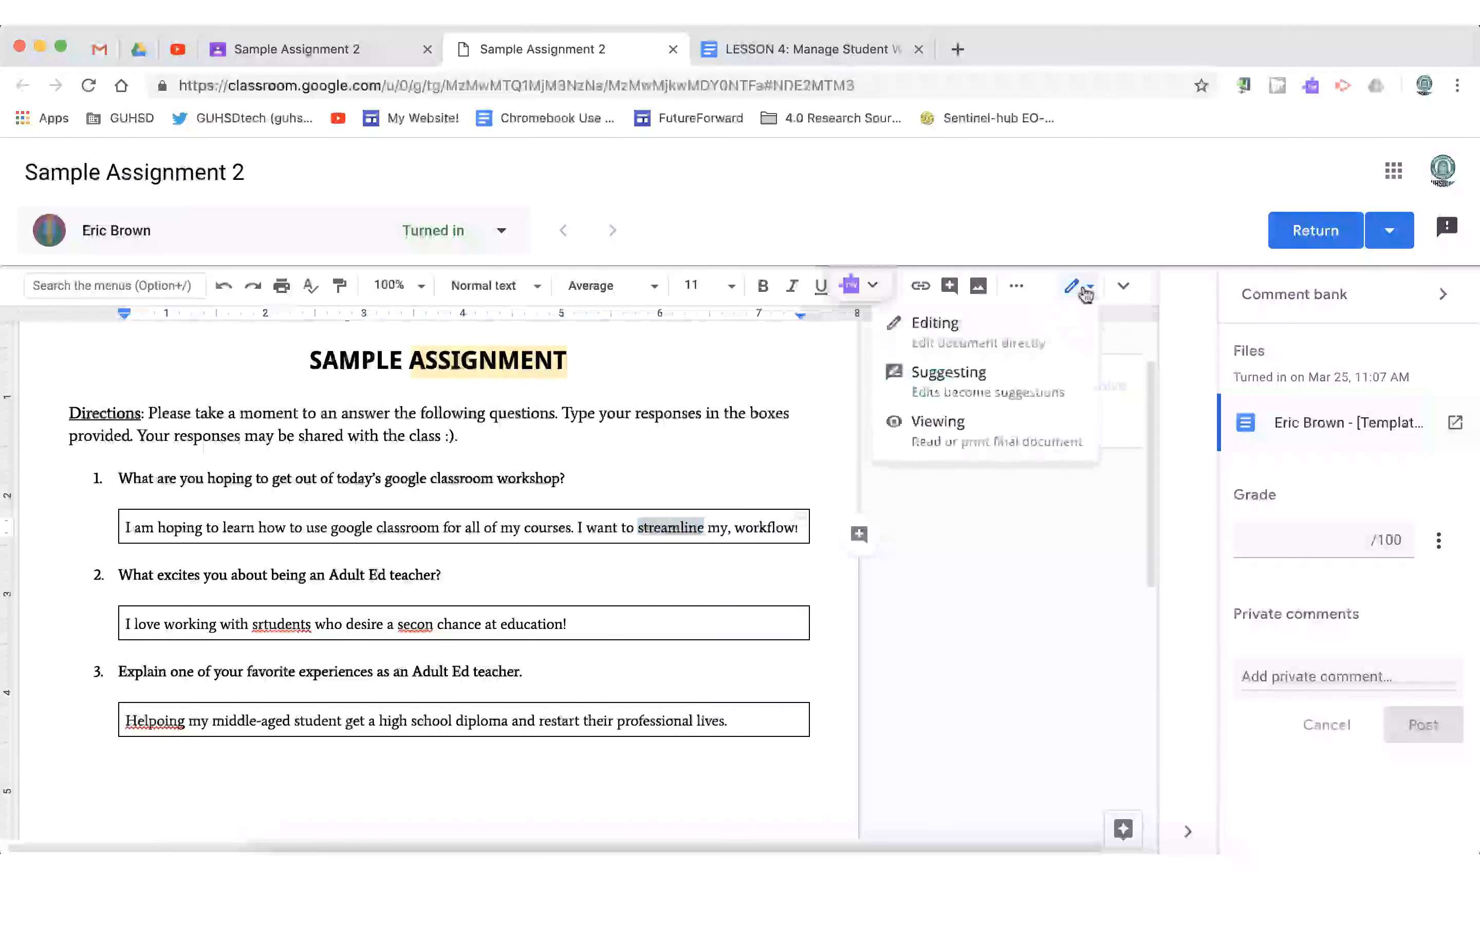
left_click(985, 376)
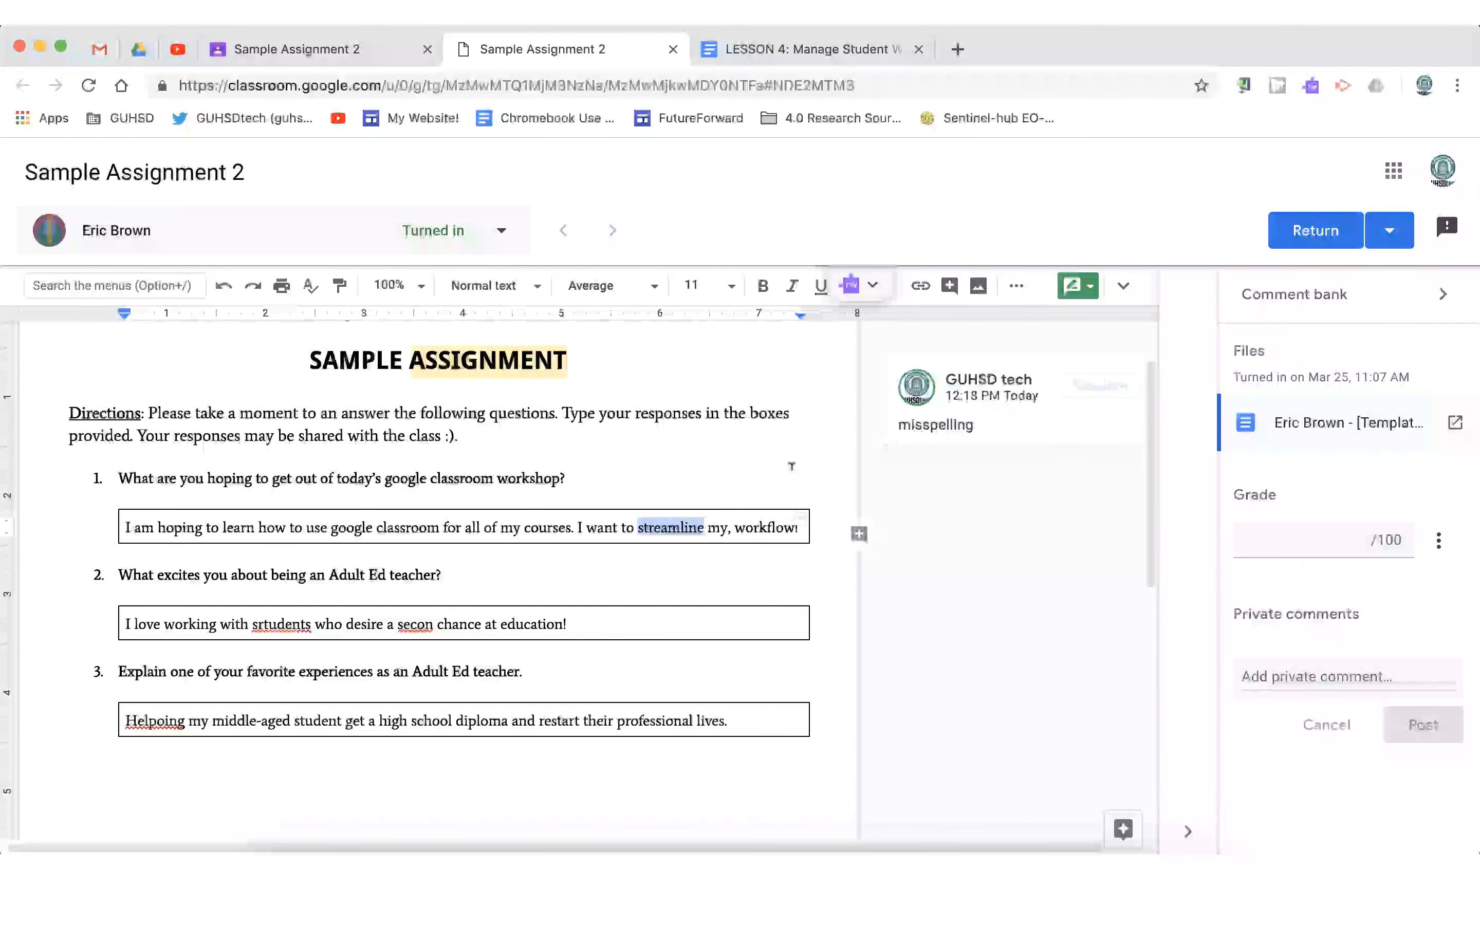
left_click(679, 526)
double_click(676, 527)
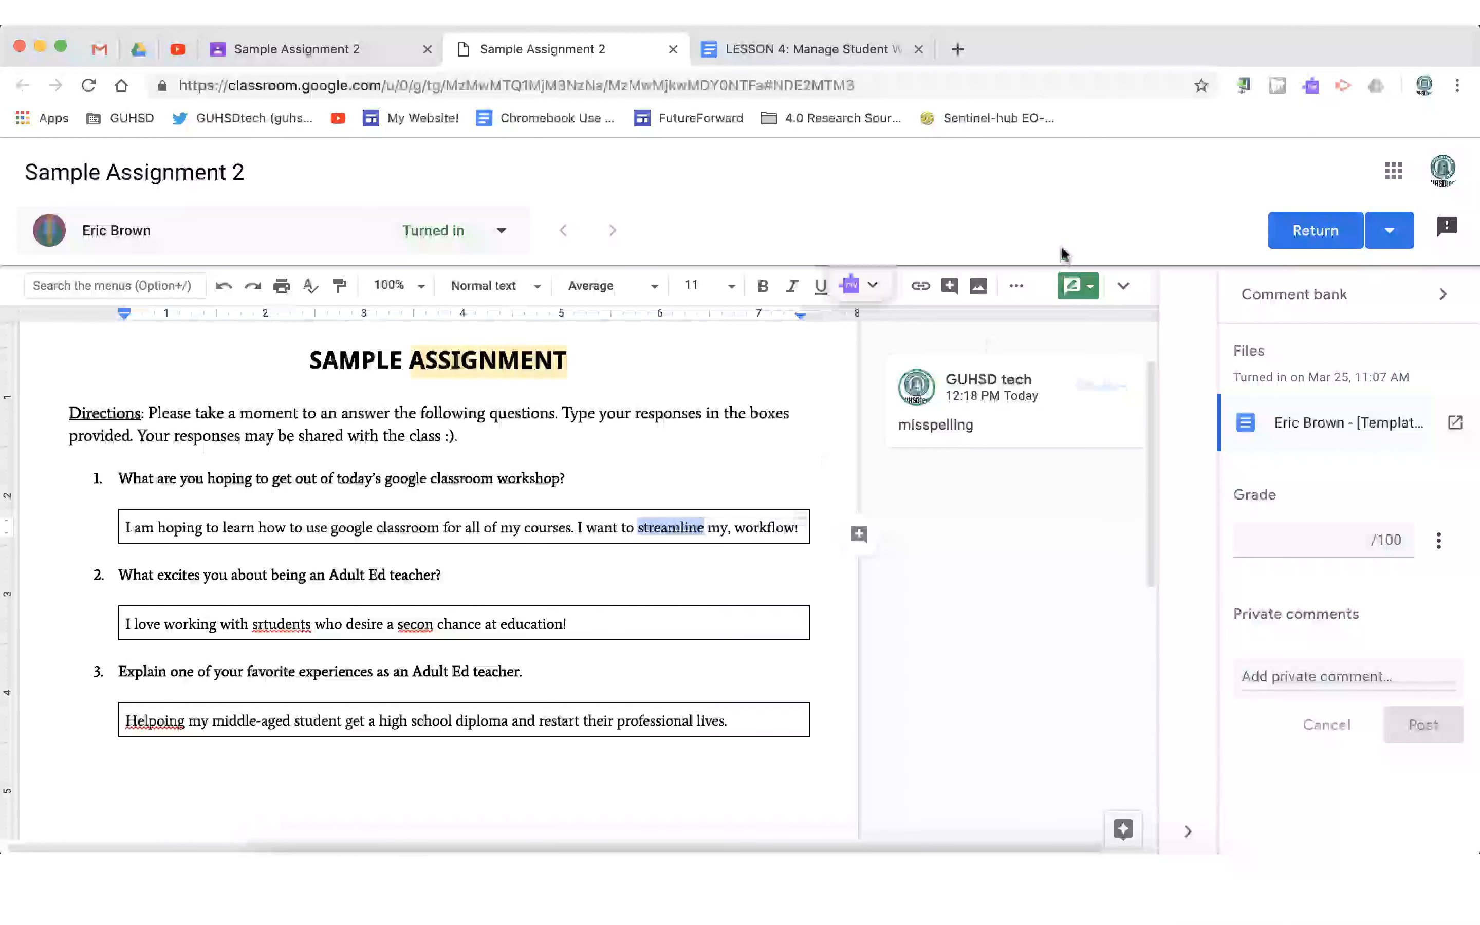
left_click(1084, 286)
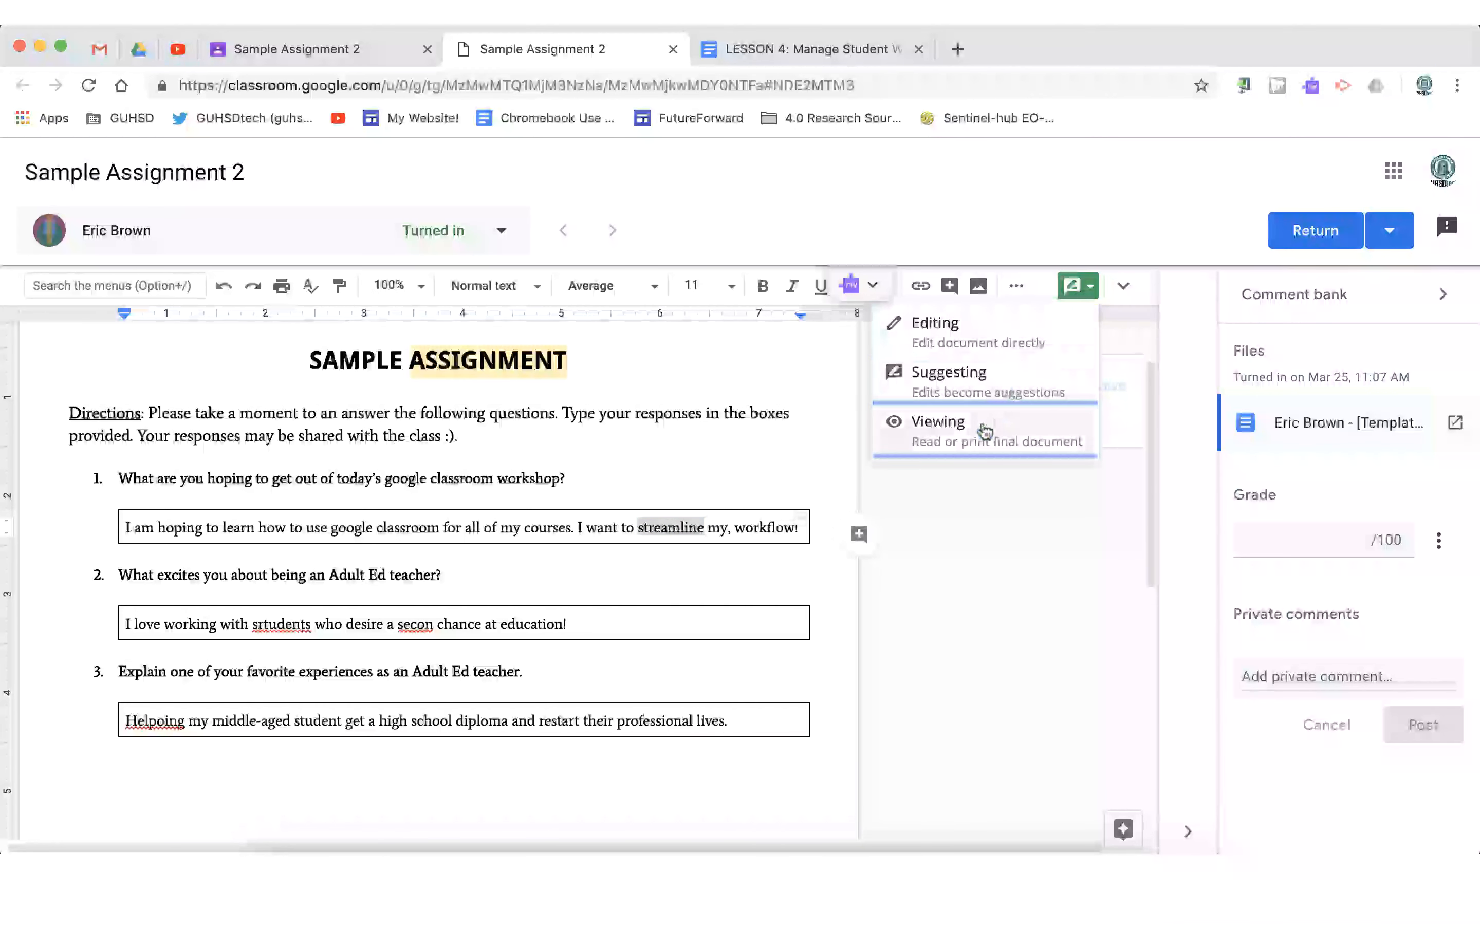
left_click(995, 398)
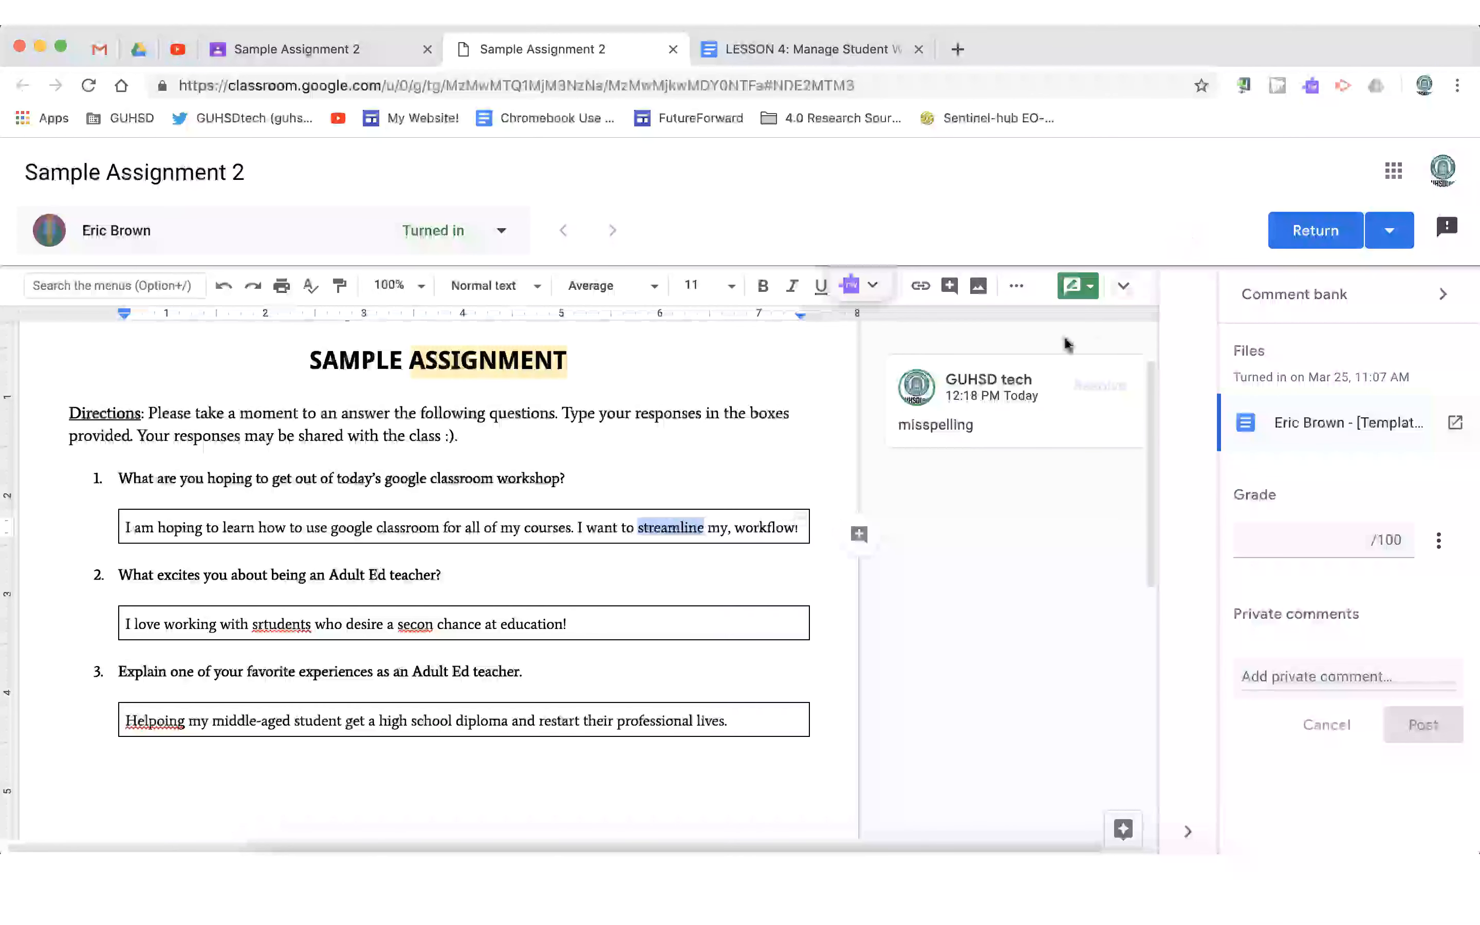
triple_click(423, 575)
left_click(462, 573)
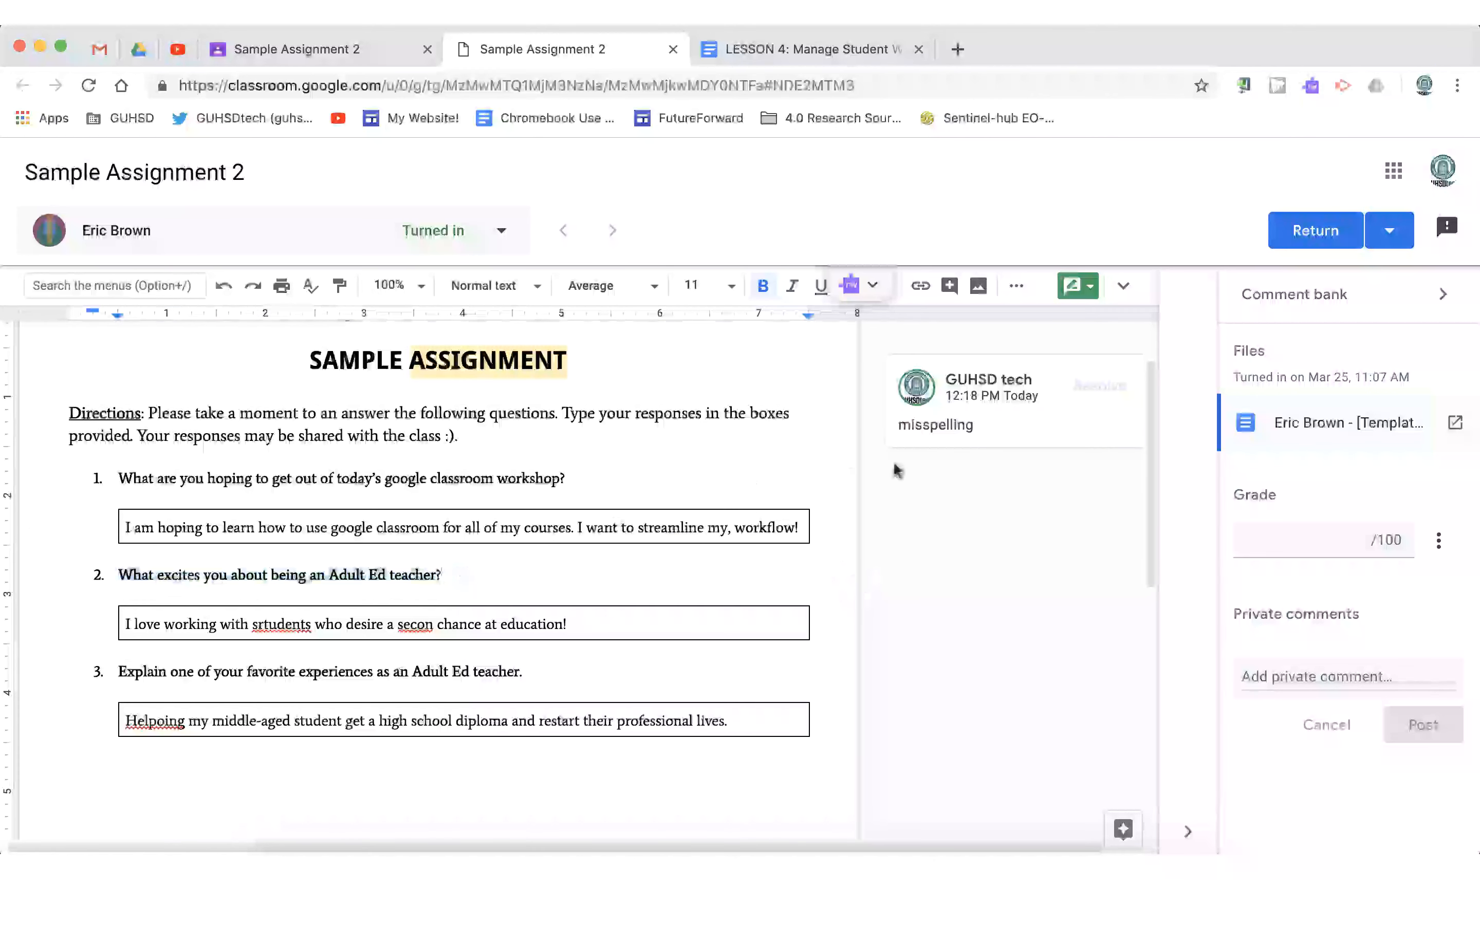
left_click_drag(570, 523, 527, 521)
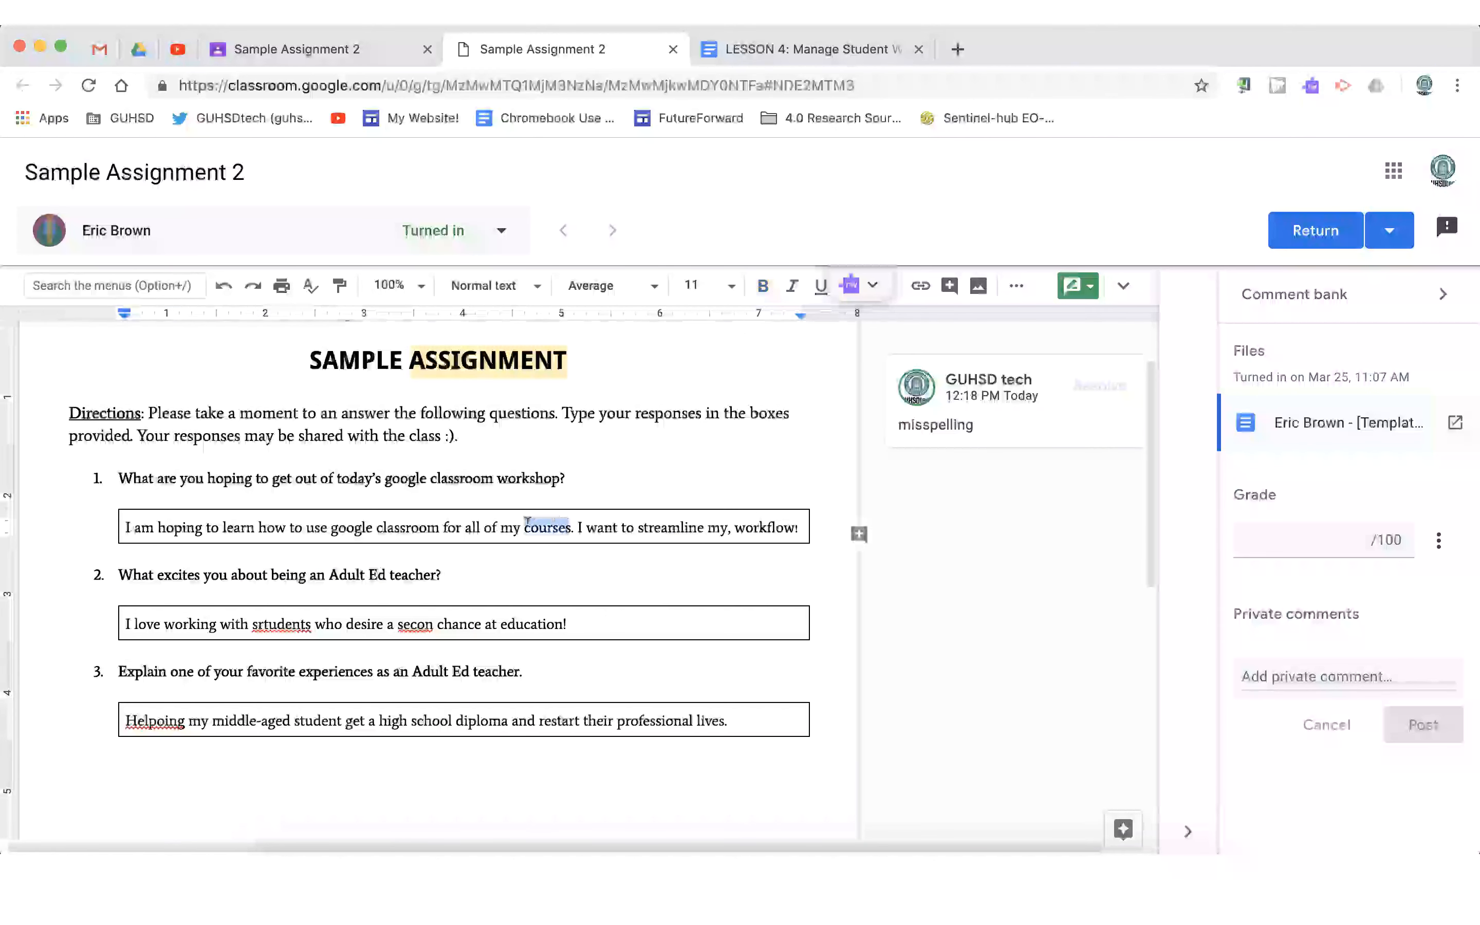
triple_click(527, 521)
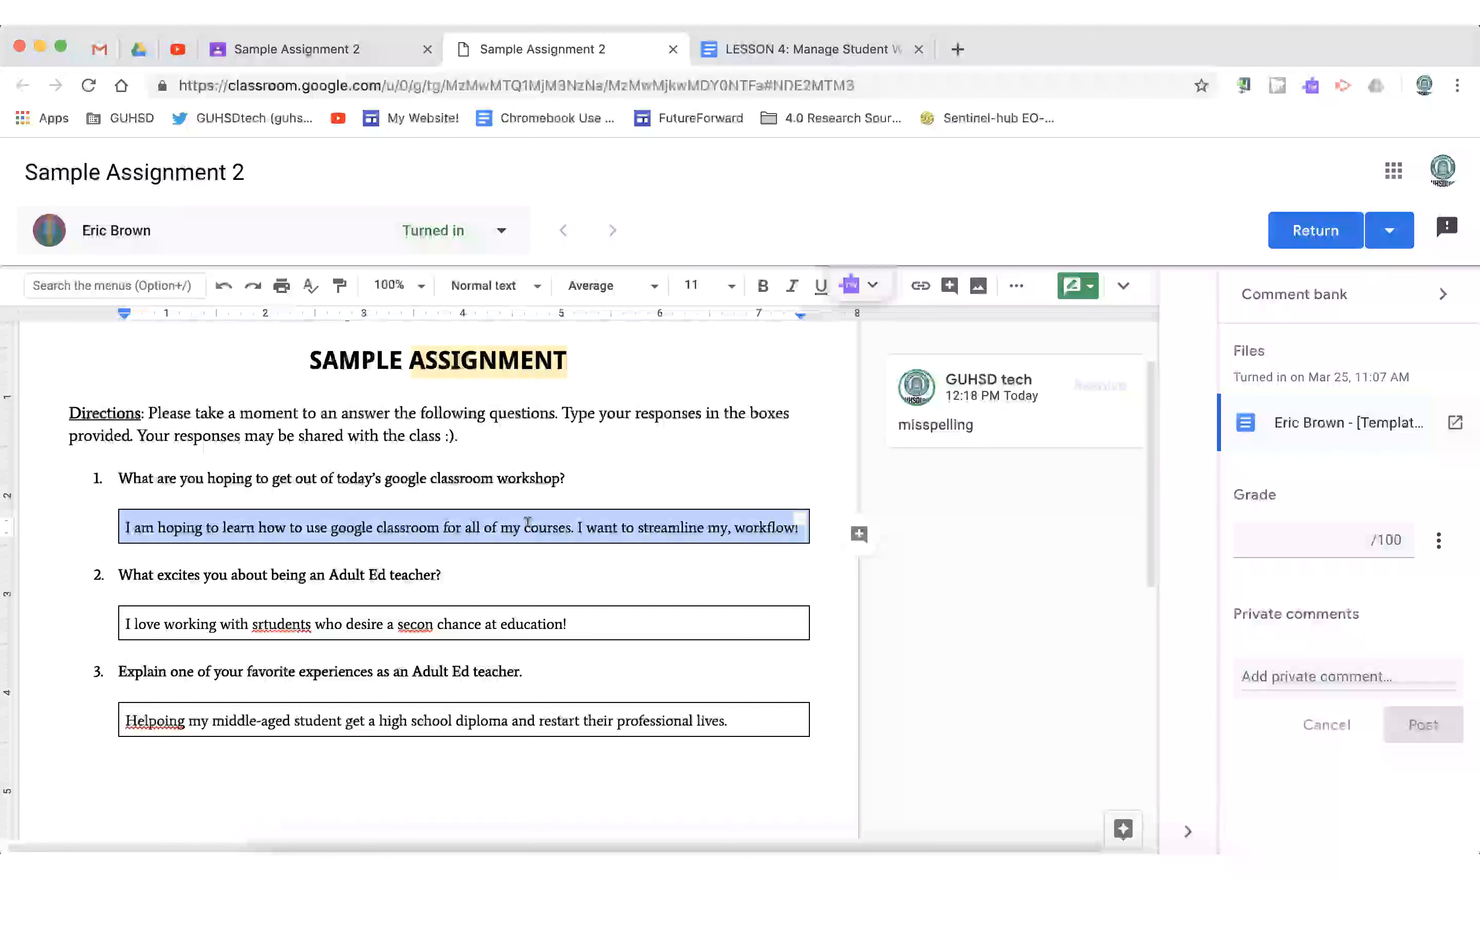
left_click(527, 521)
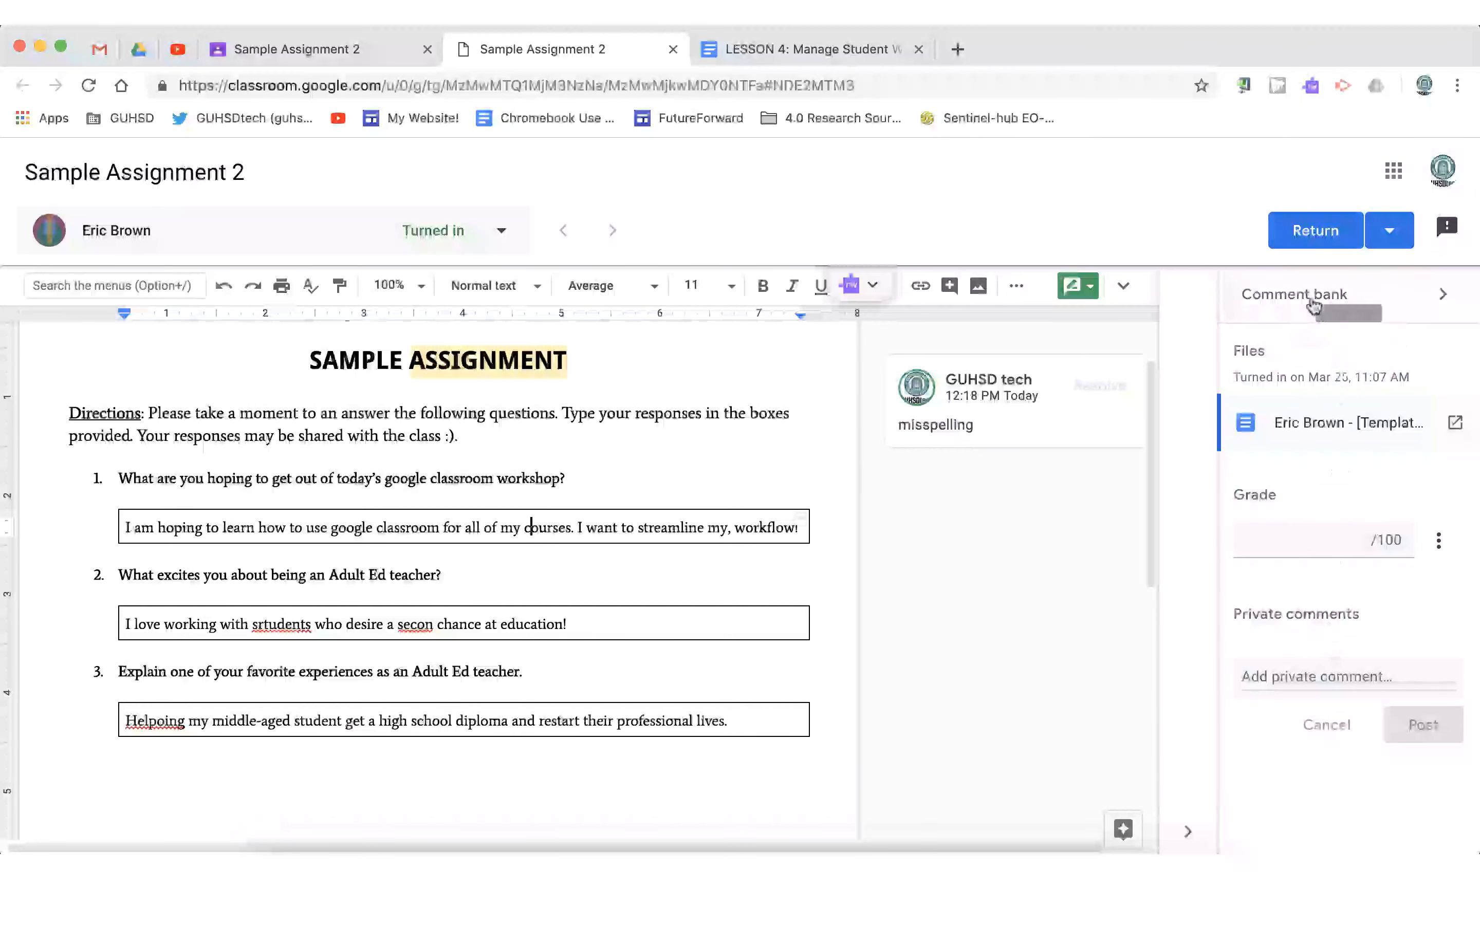
Add "comma splice" to the comment bank and return to the submission's grading details.
left_click(1338, 300)
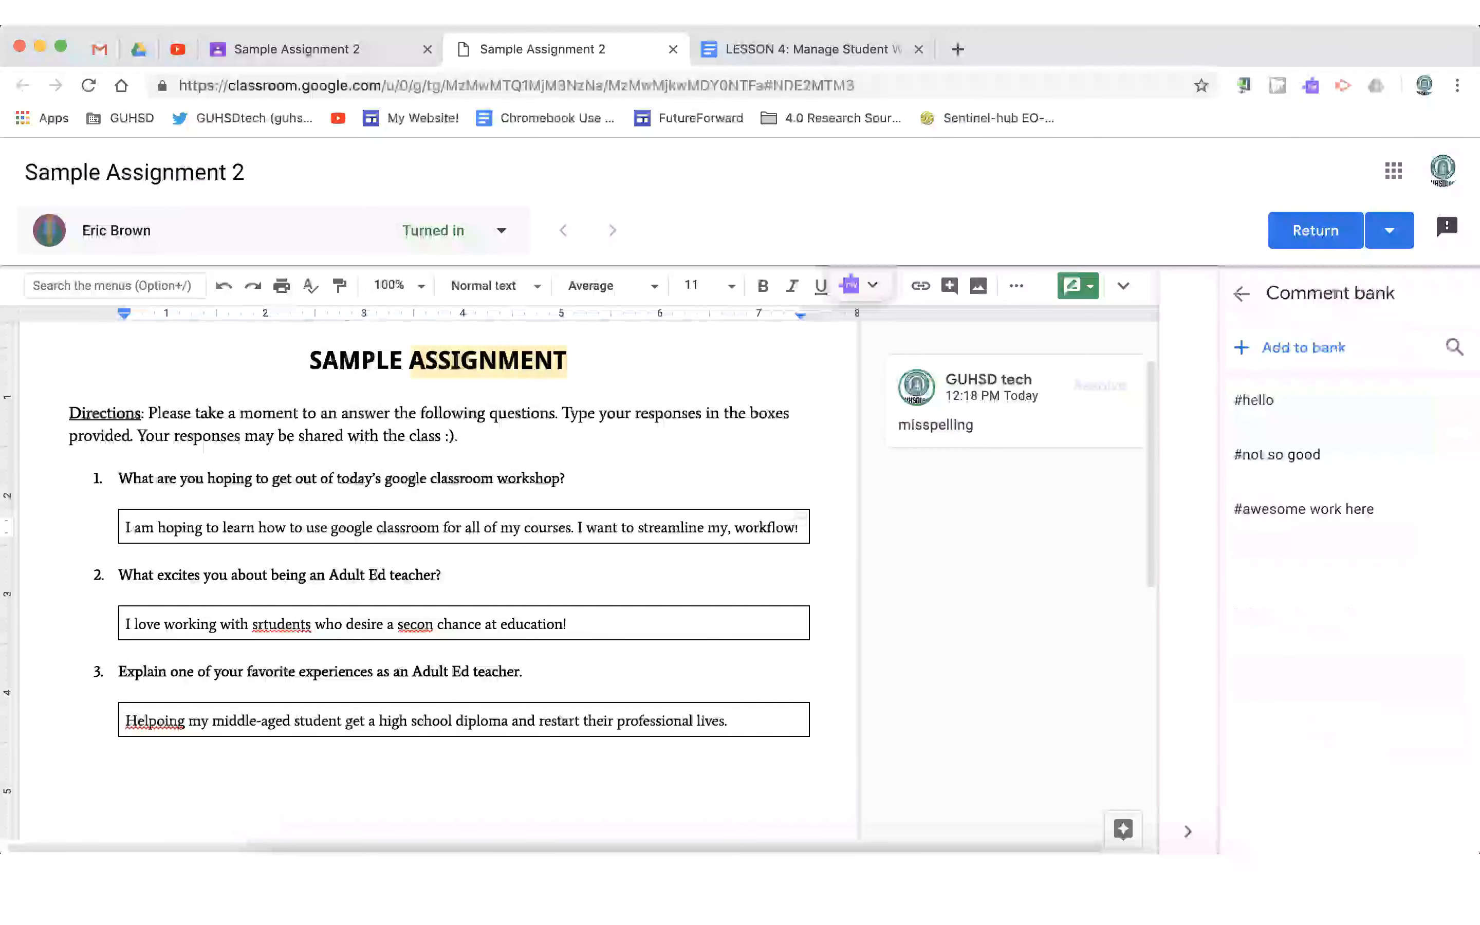
left_click(1303, 348)
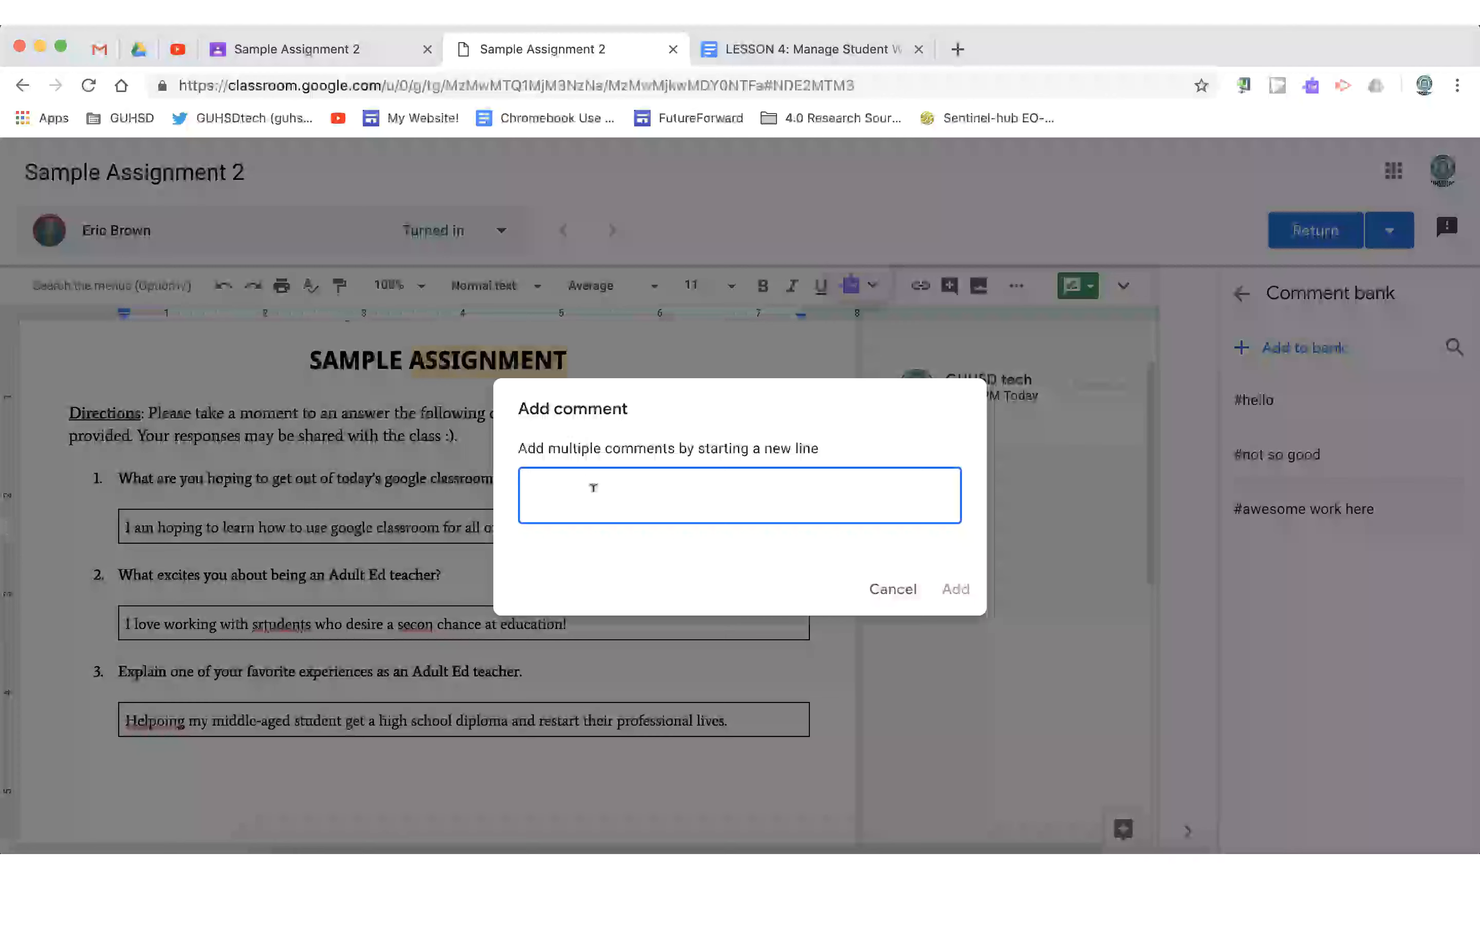
type("comma splice")
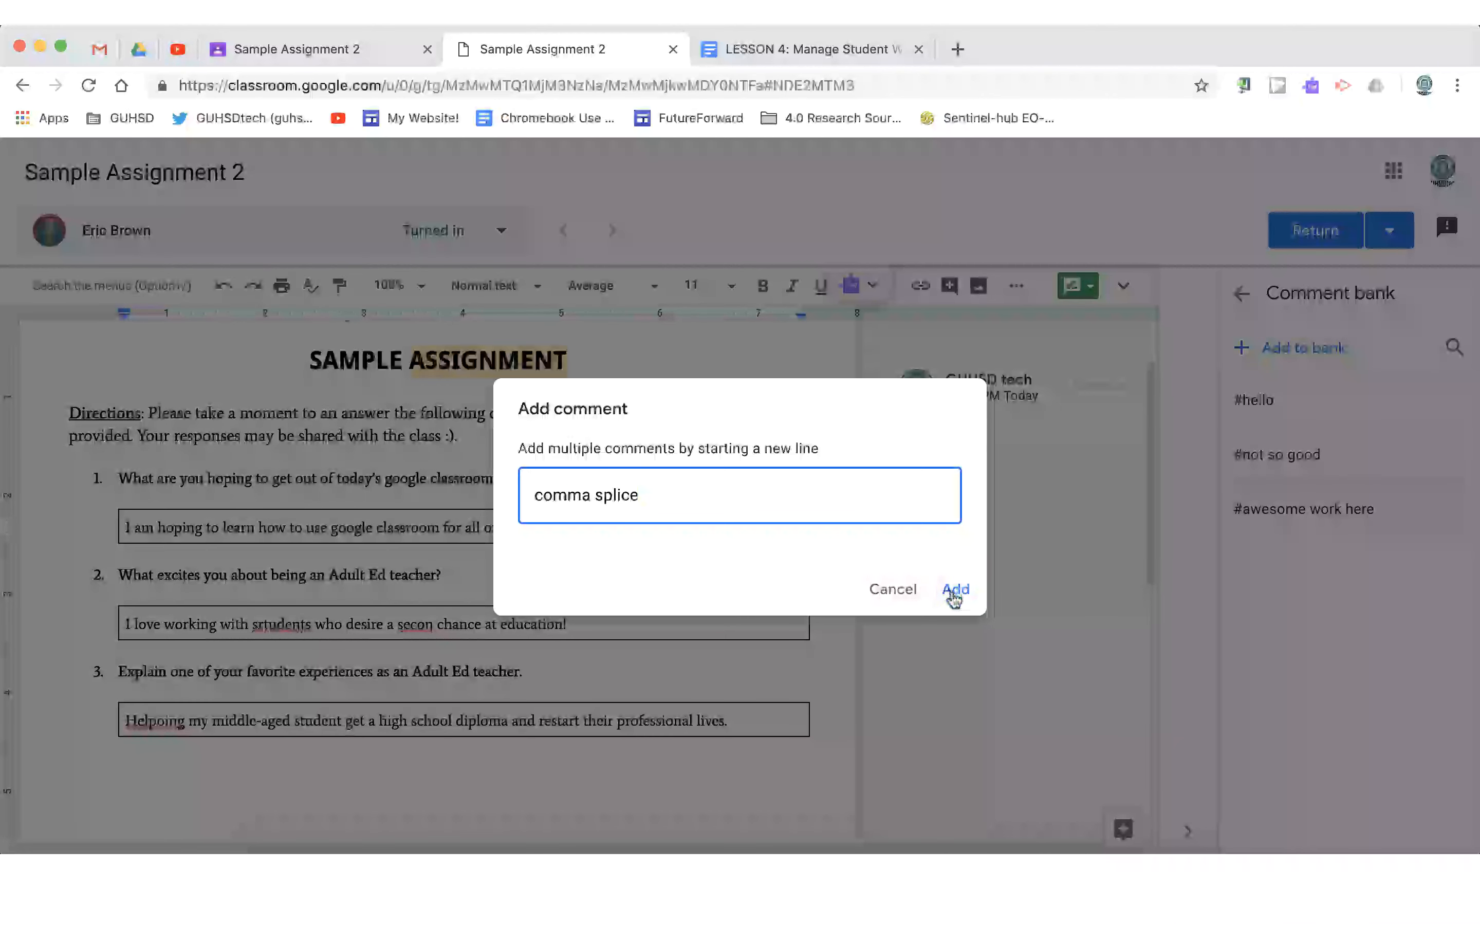
left_click(952, 594)
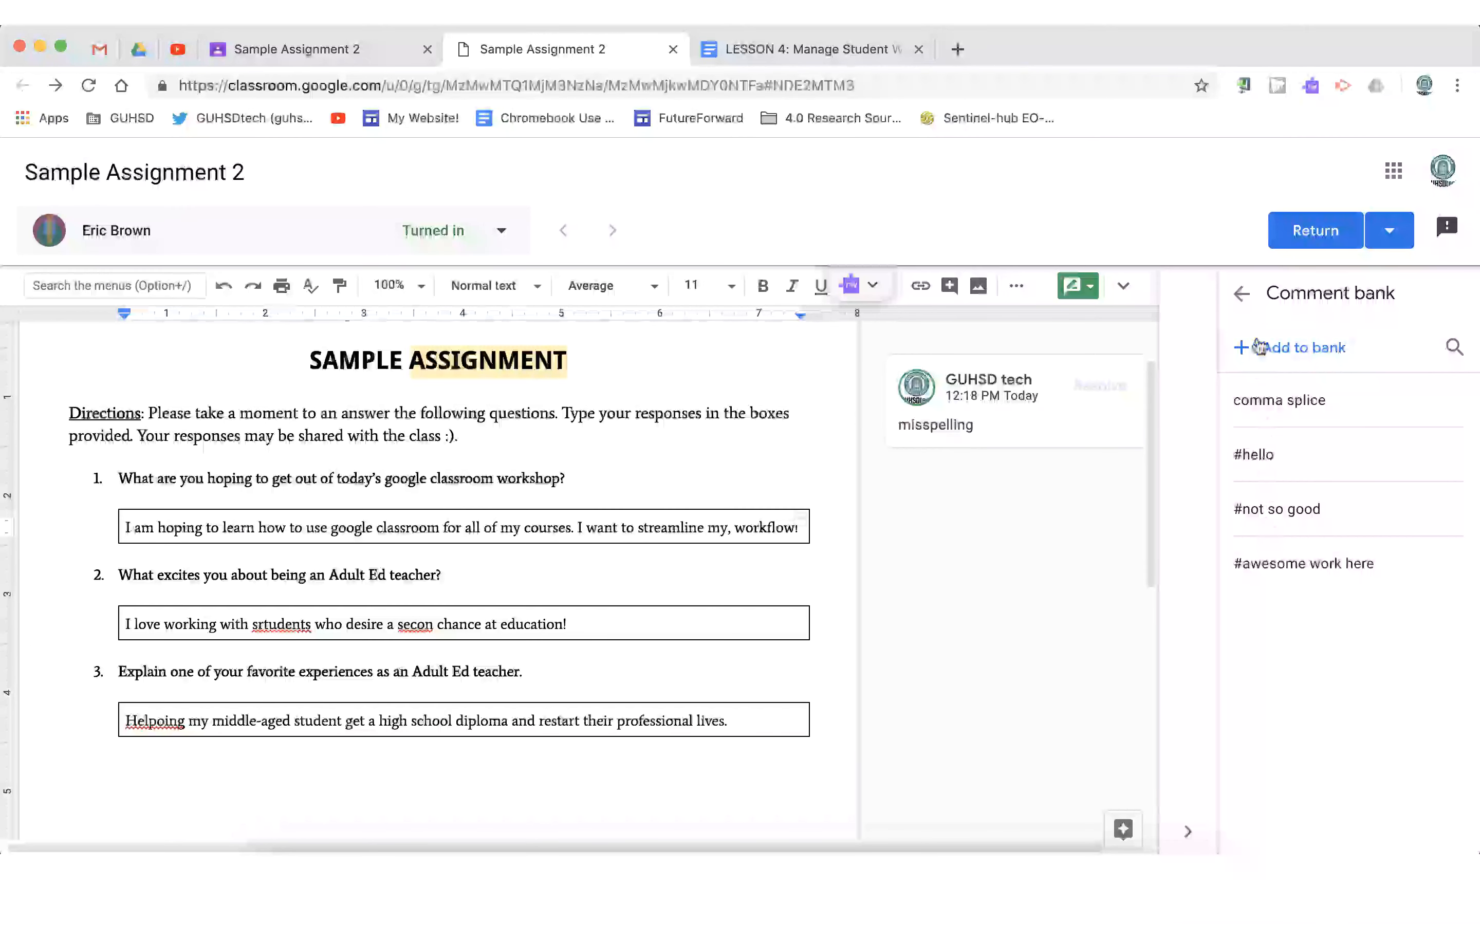
left_click(1241, 292)
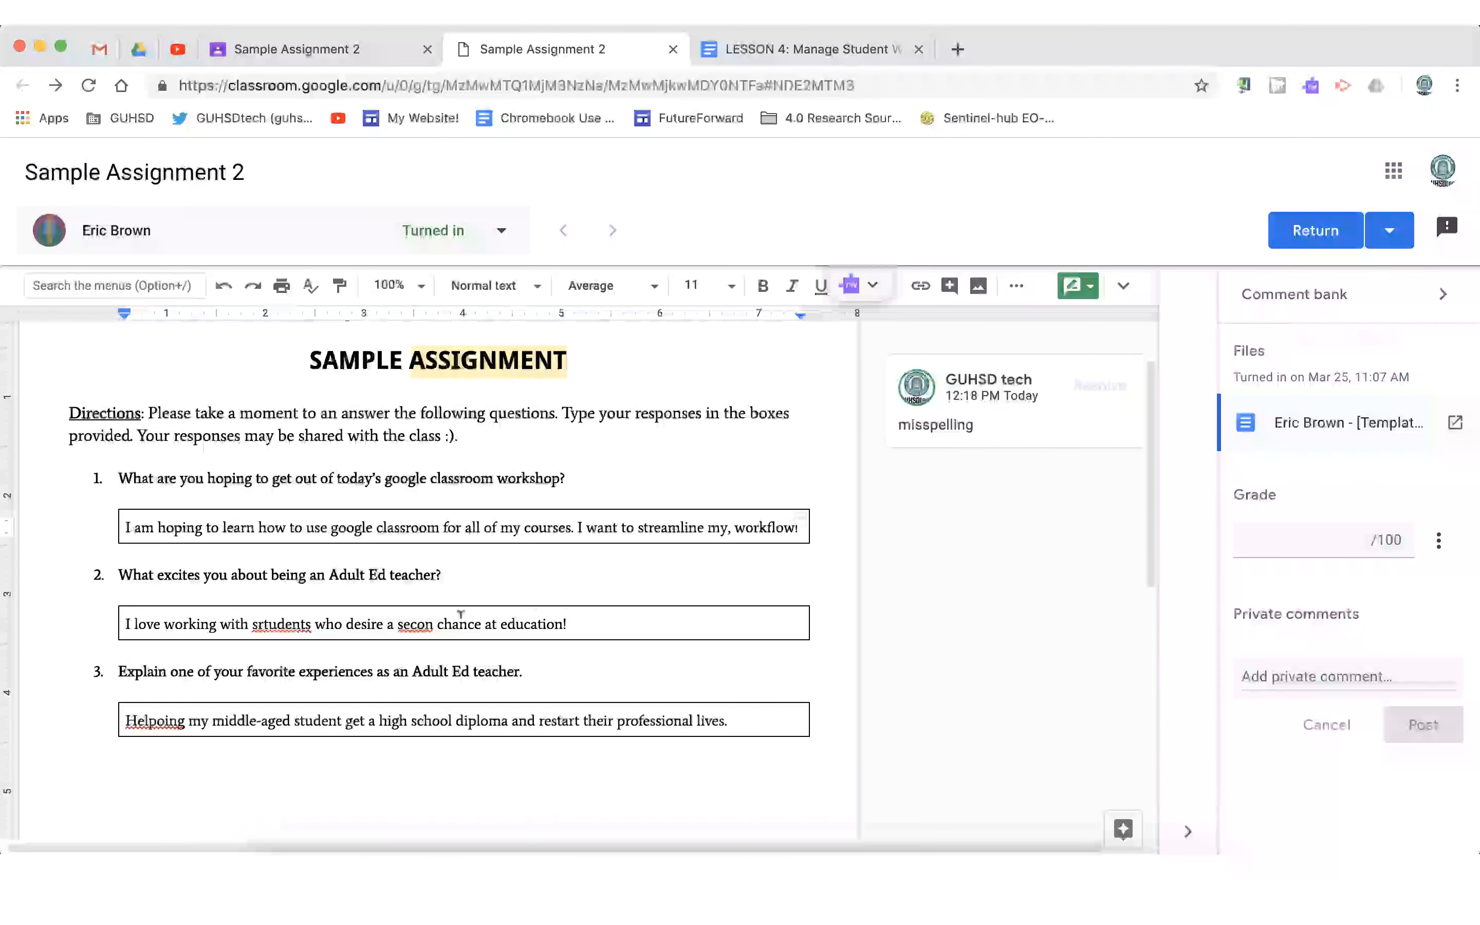
left_click(433, 618)
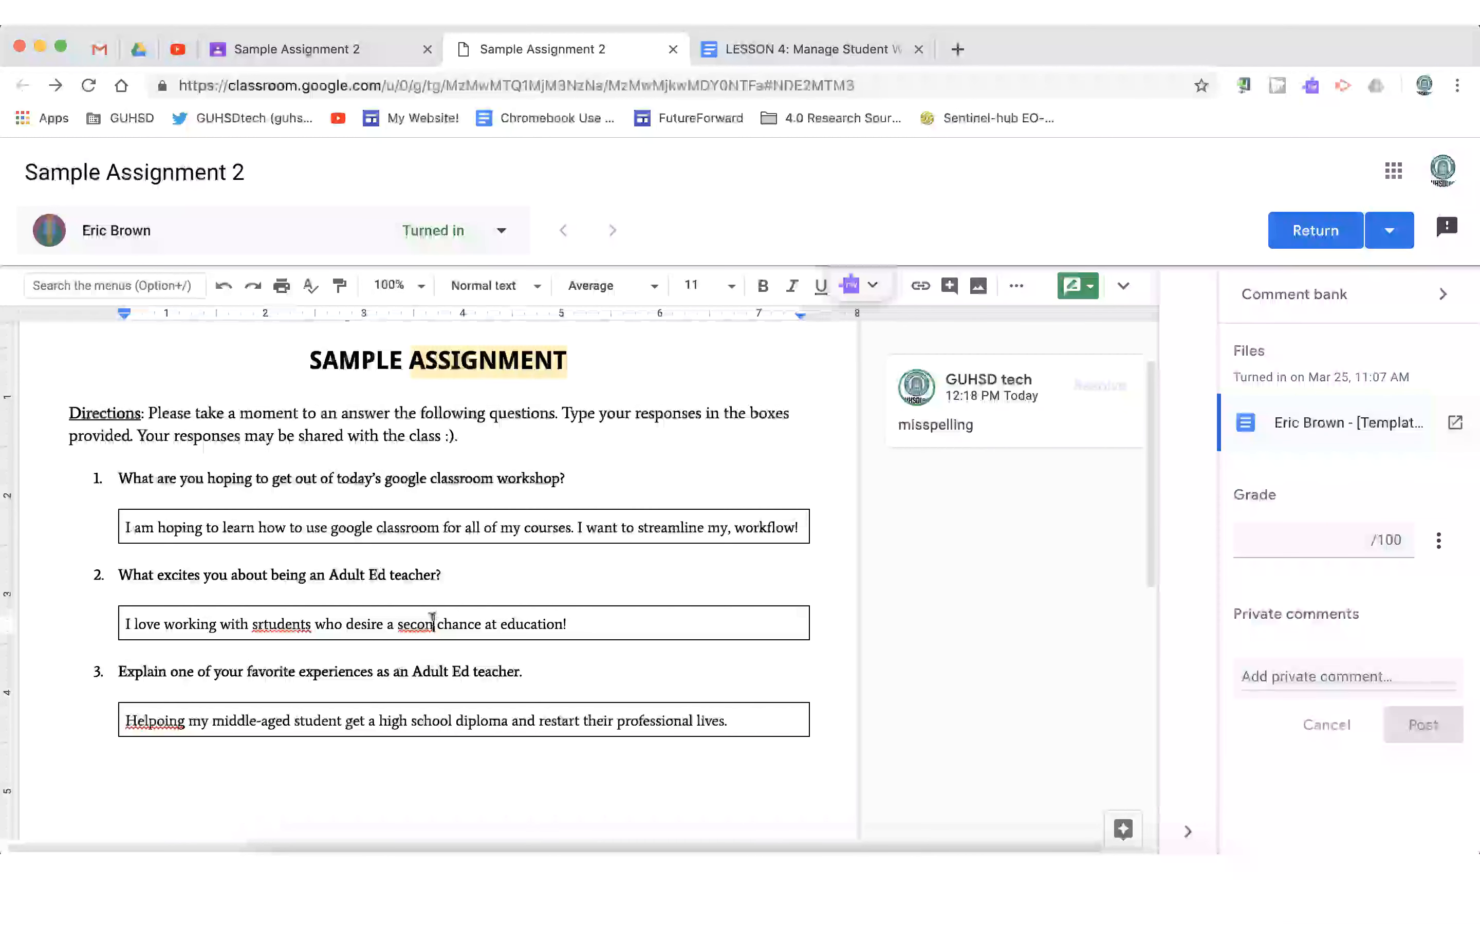
triple_click(460, 619)
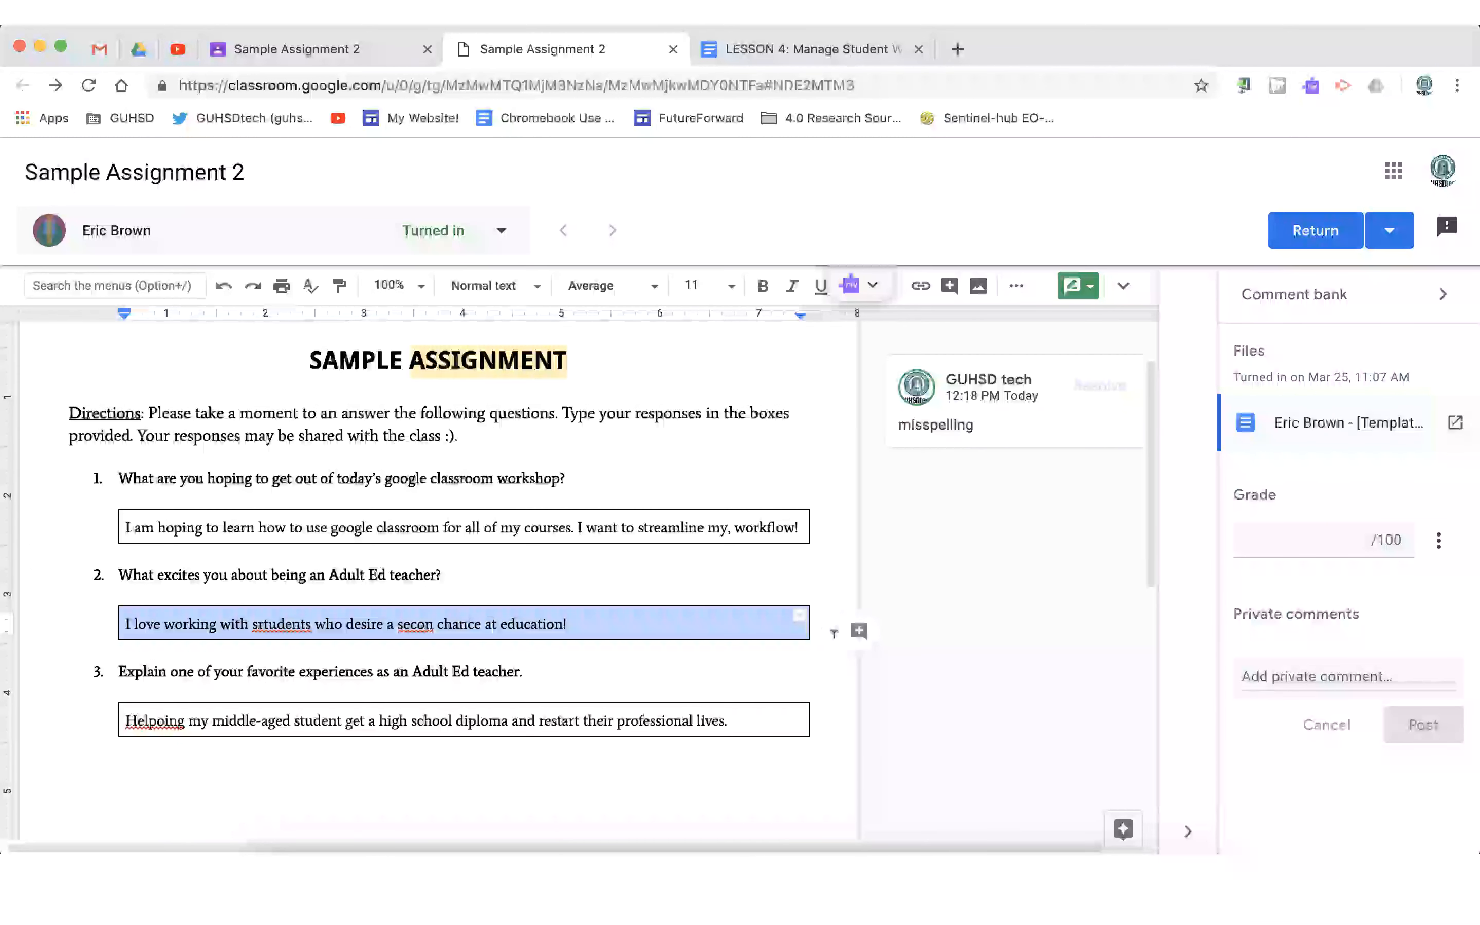
left_click(859, 630)
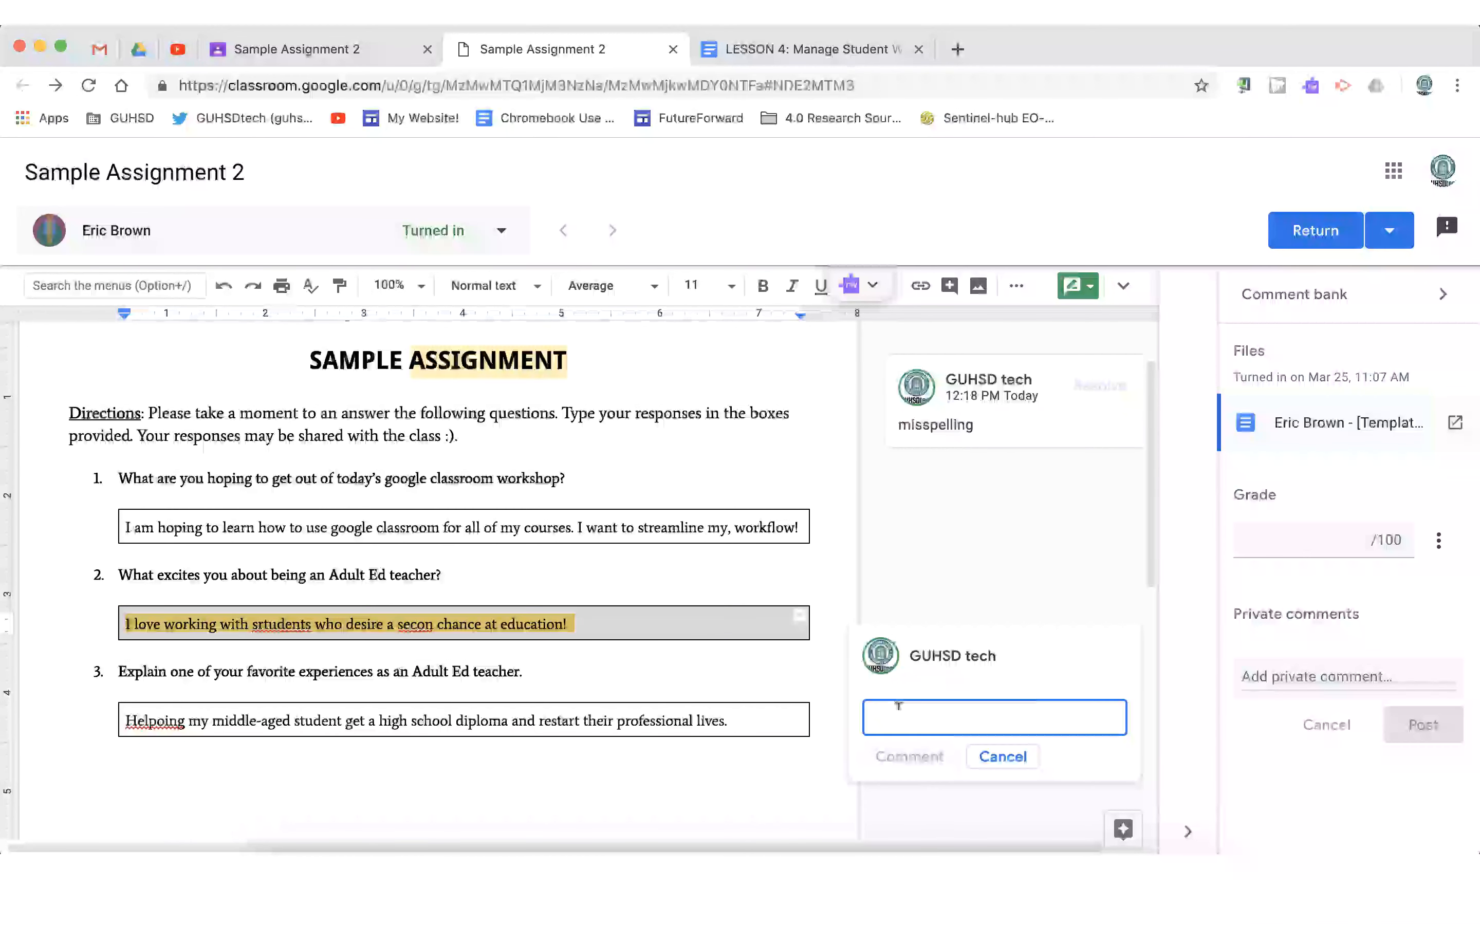
type("commap")
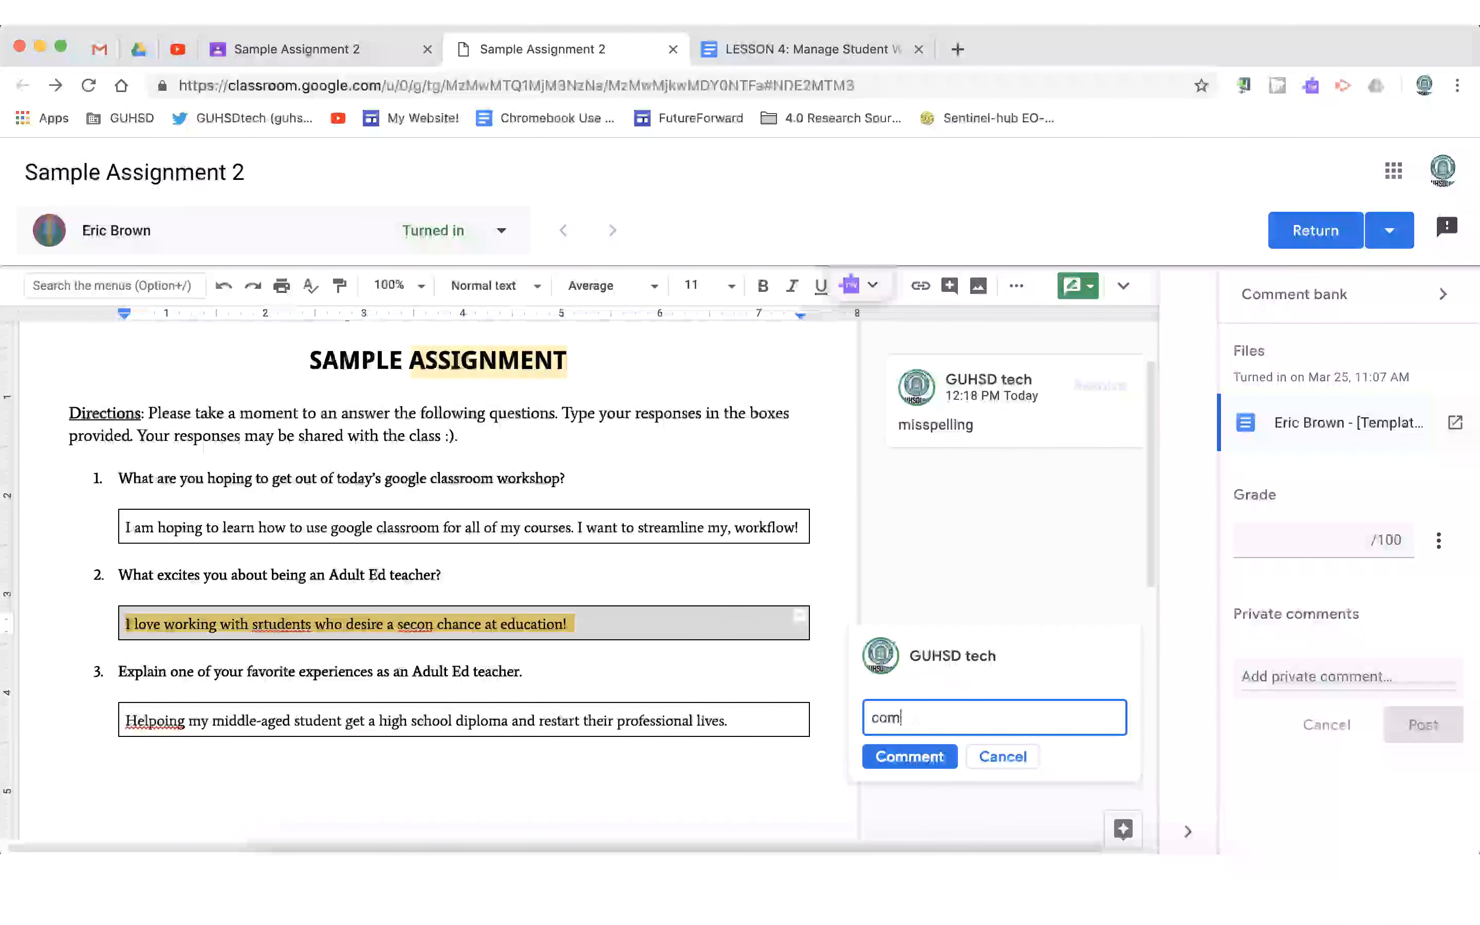
key("BackSpace")
key("BackSpace")
key("BackSpace")
left_click(1003, 755)
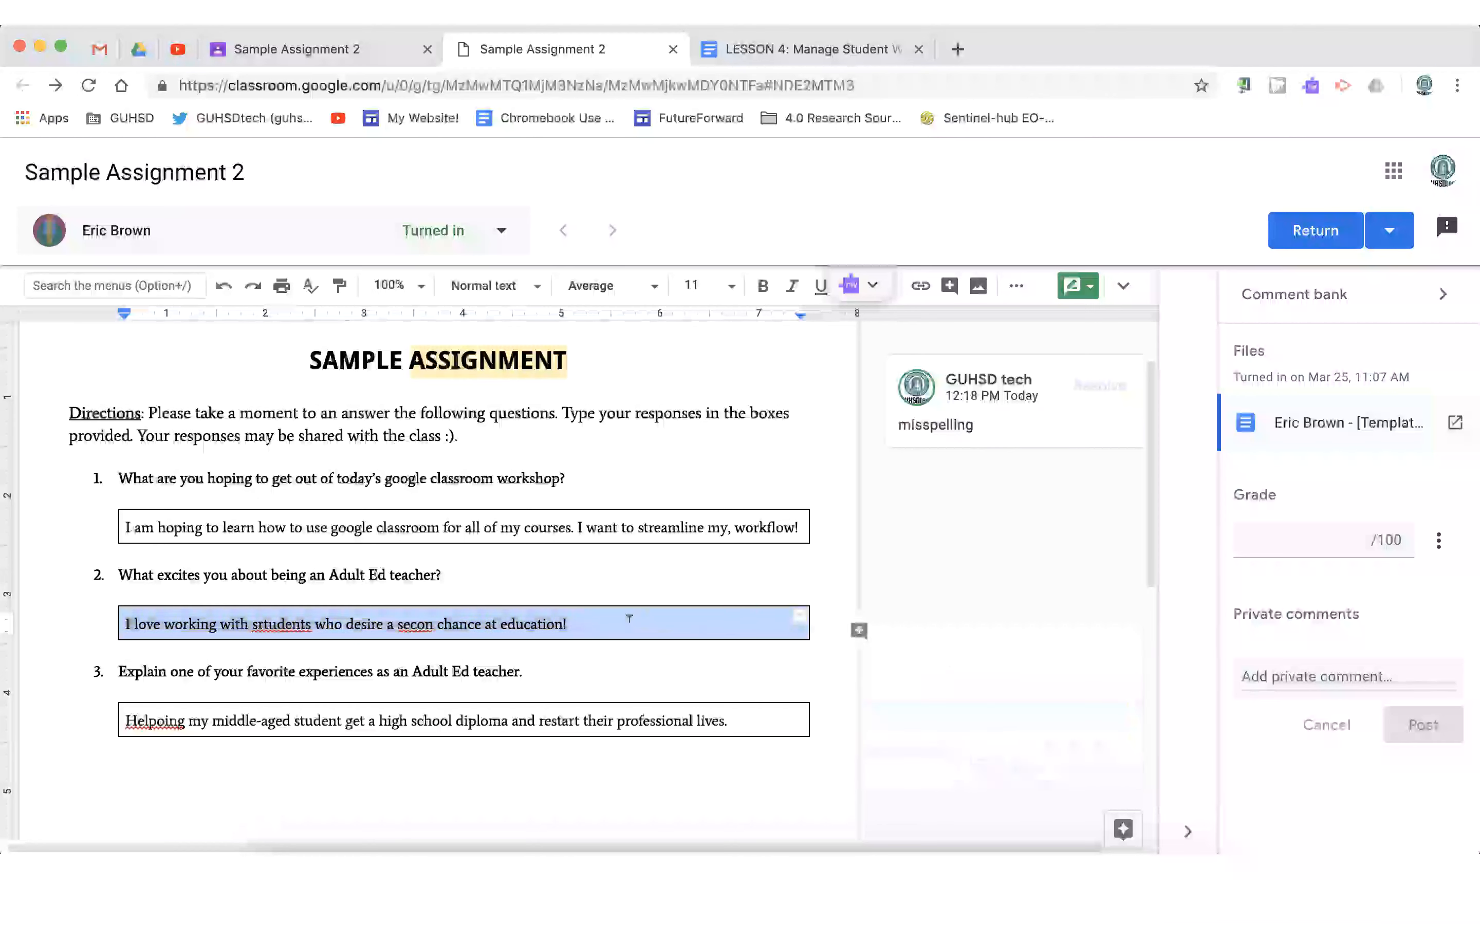
left_click(865, 627)
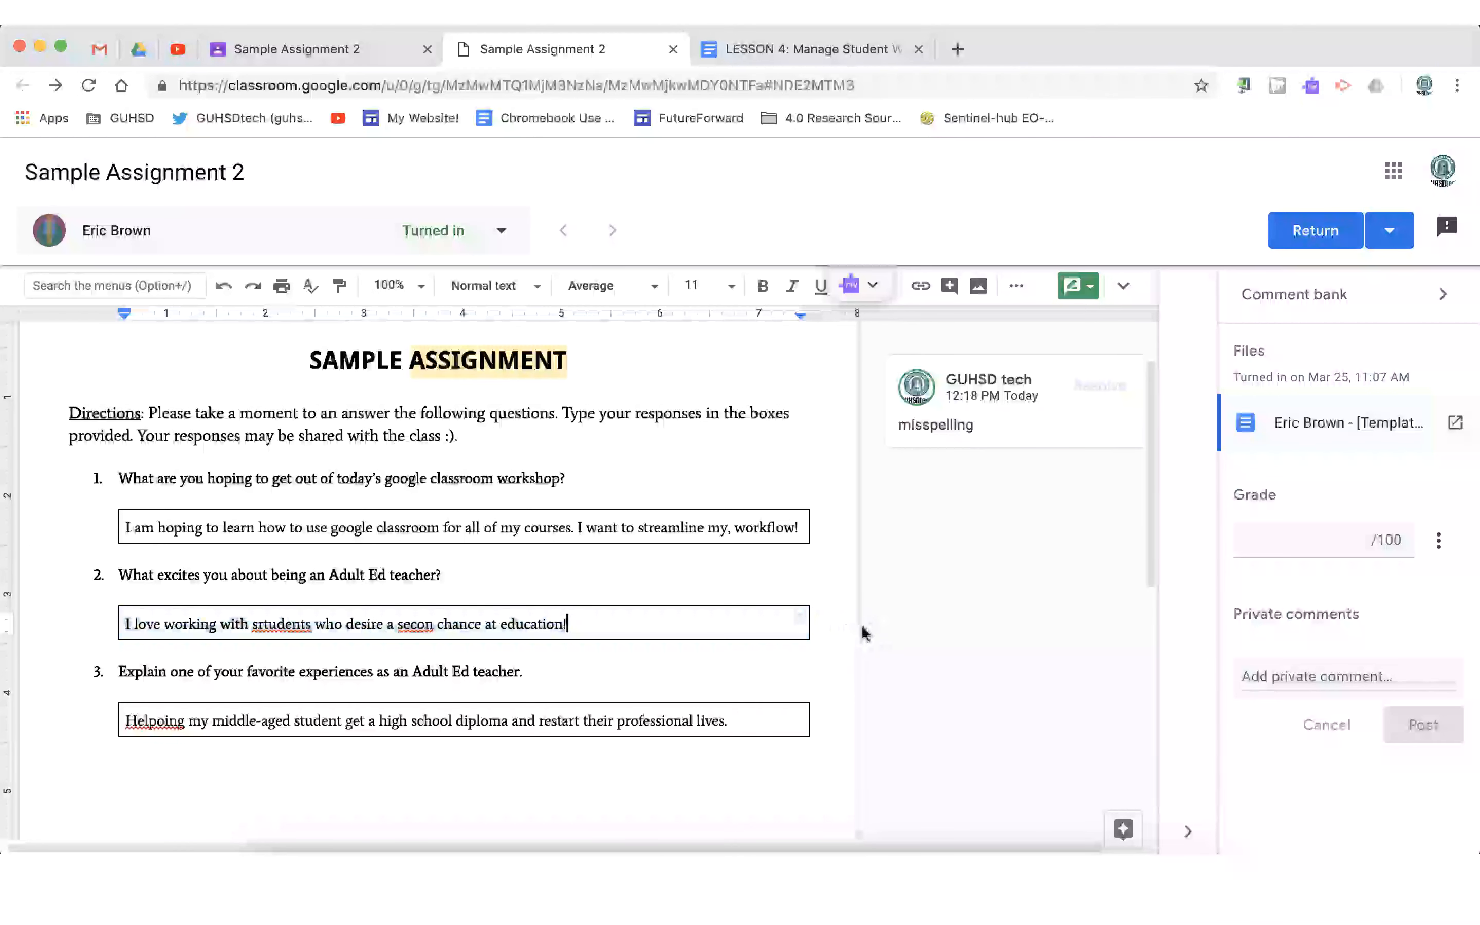
Comment on the entire second answer with the comment bank entry "comma splice".
triple_click(763, 616)
left_click(858, 628)
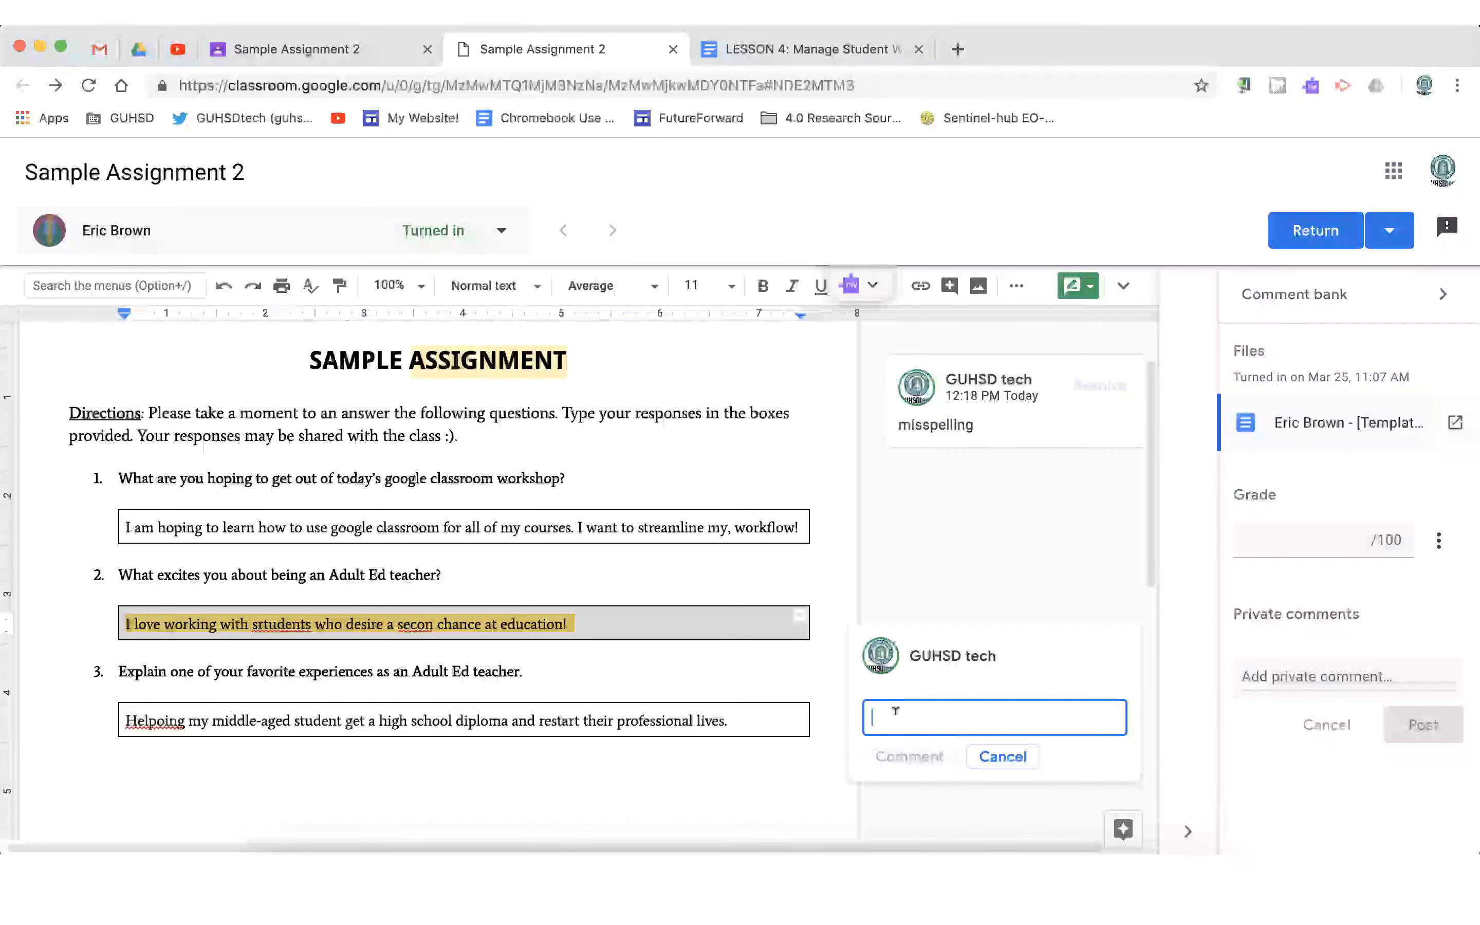
type("#")
scroll(905, 727, "down", 3)
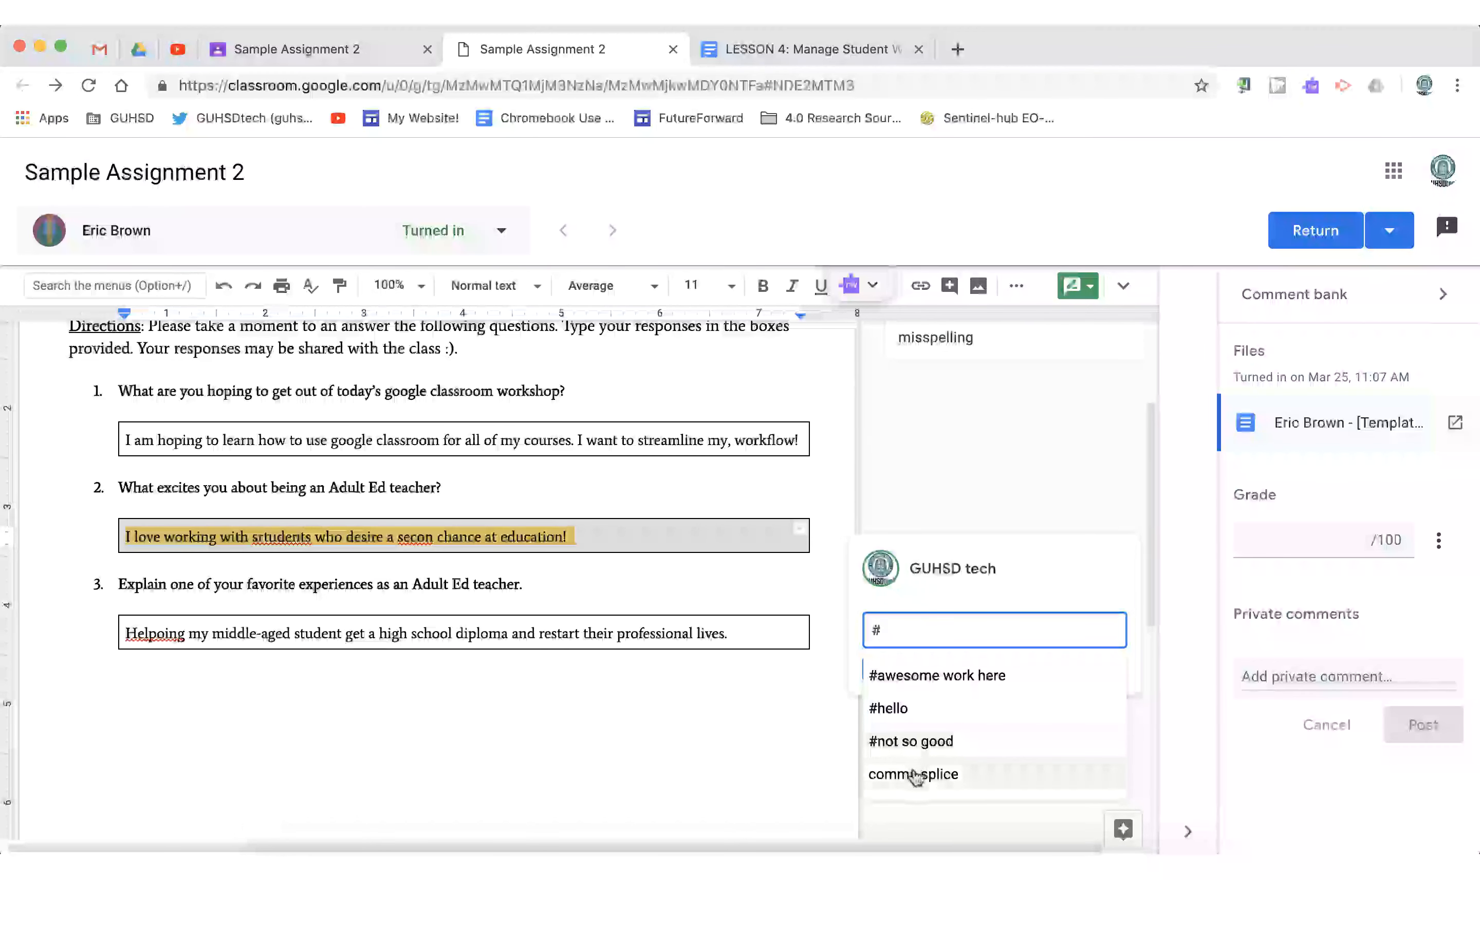
left_click(915, 775)
left_click(916, 663)
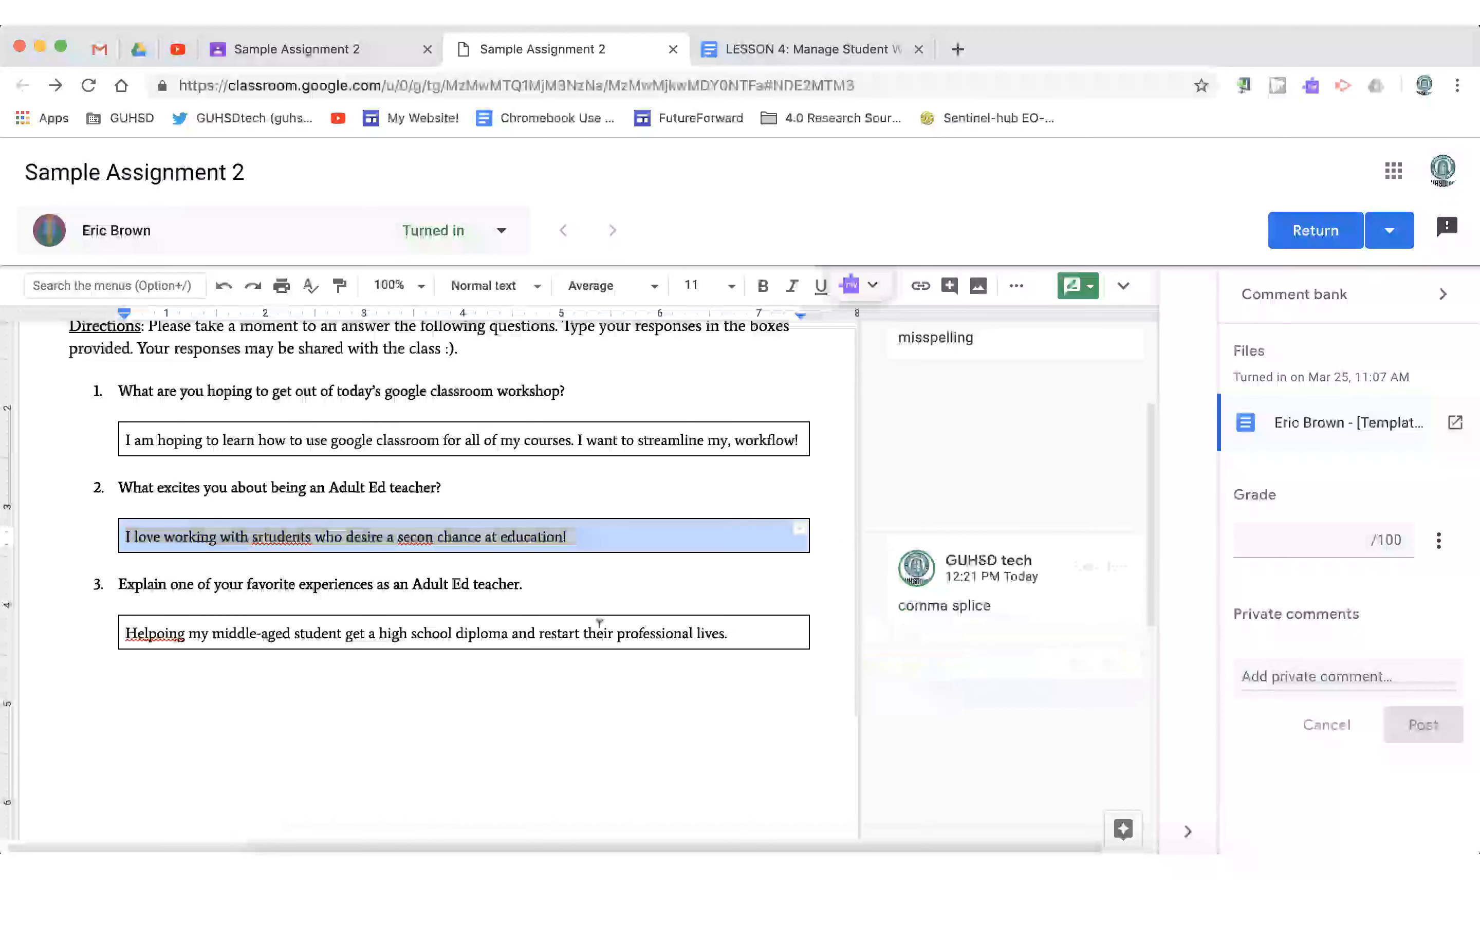
Comment on the entire third answer with the bank entry "#awesome work here", and open the "comma splice" comment on the second answer.
triple_click(551, 632)
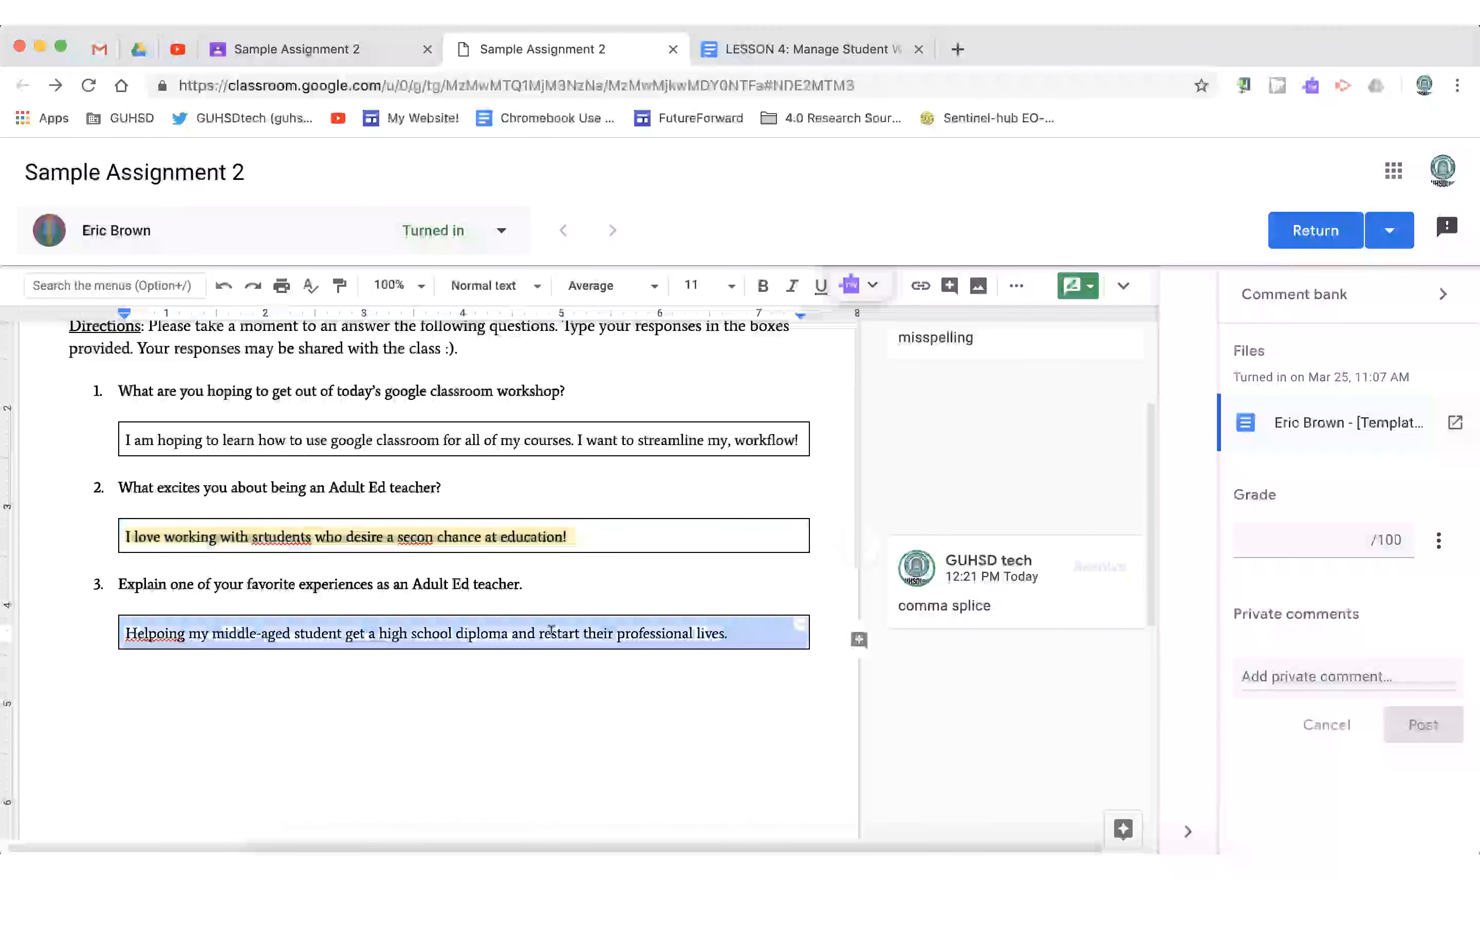
left_click(858, 639)
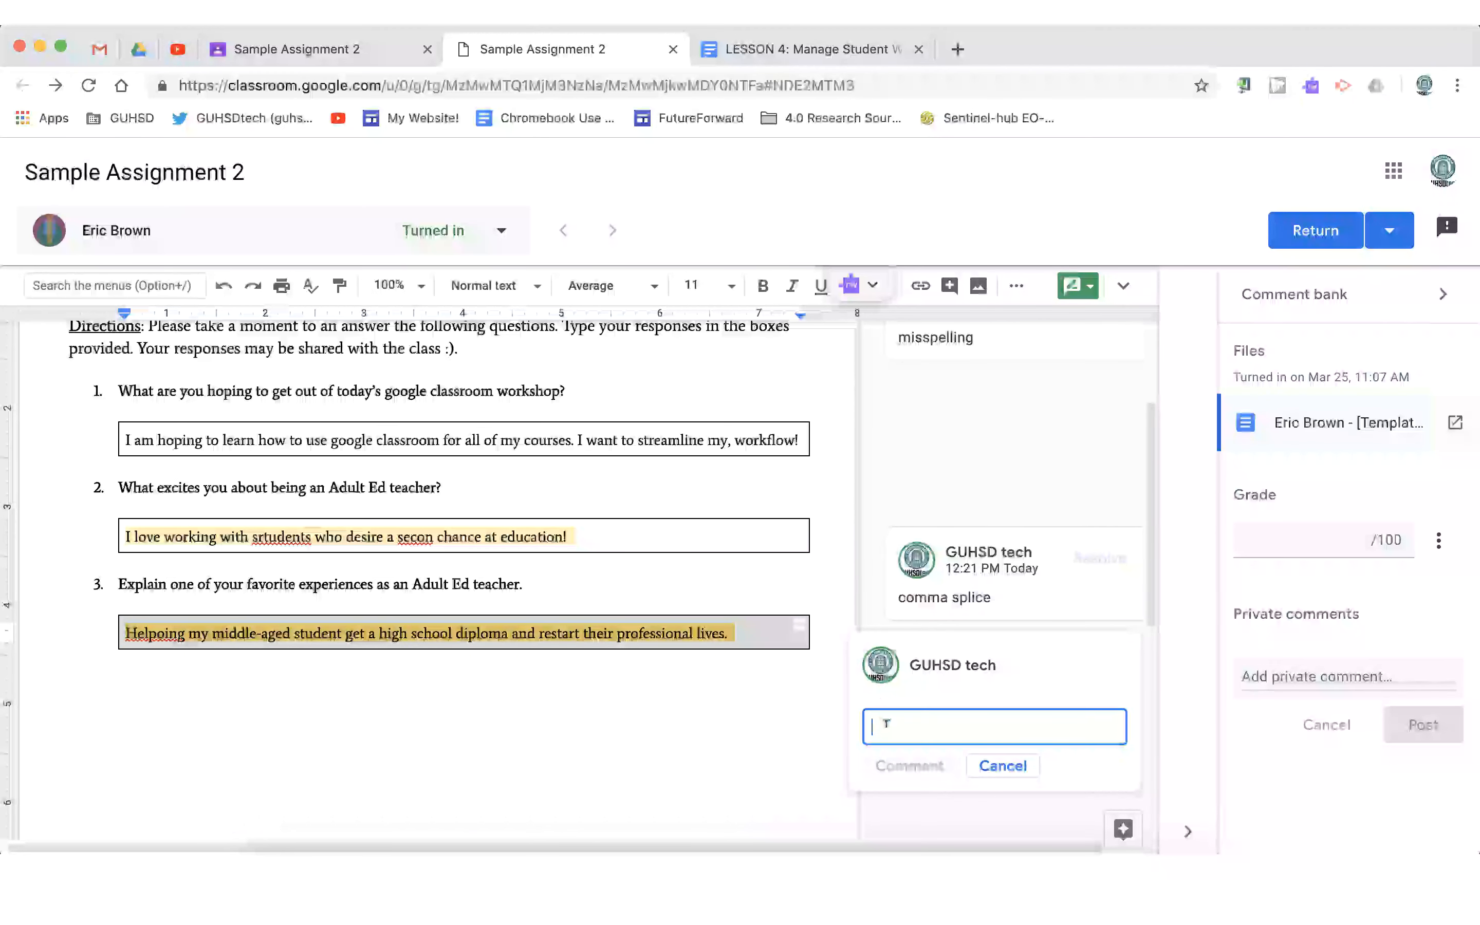
type("#")
scroll(917, 758, "down", 2)
left_click(919, 757)
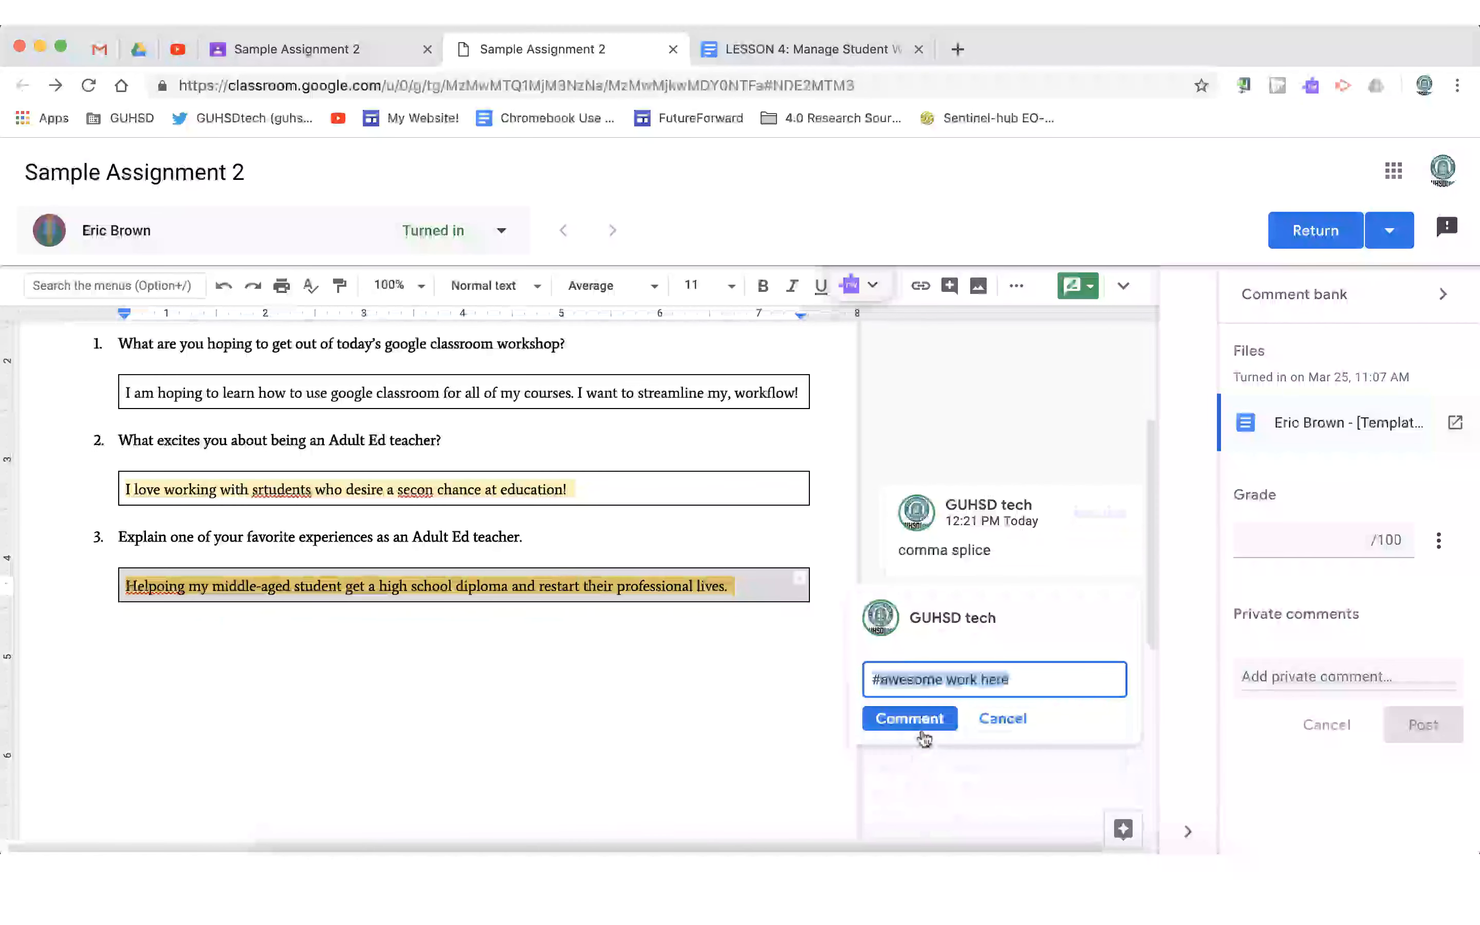
left_click(905, 717)
scroll(647, 648, "down", 2)
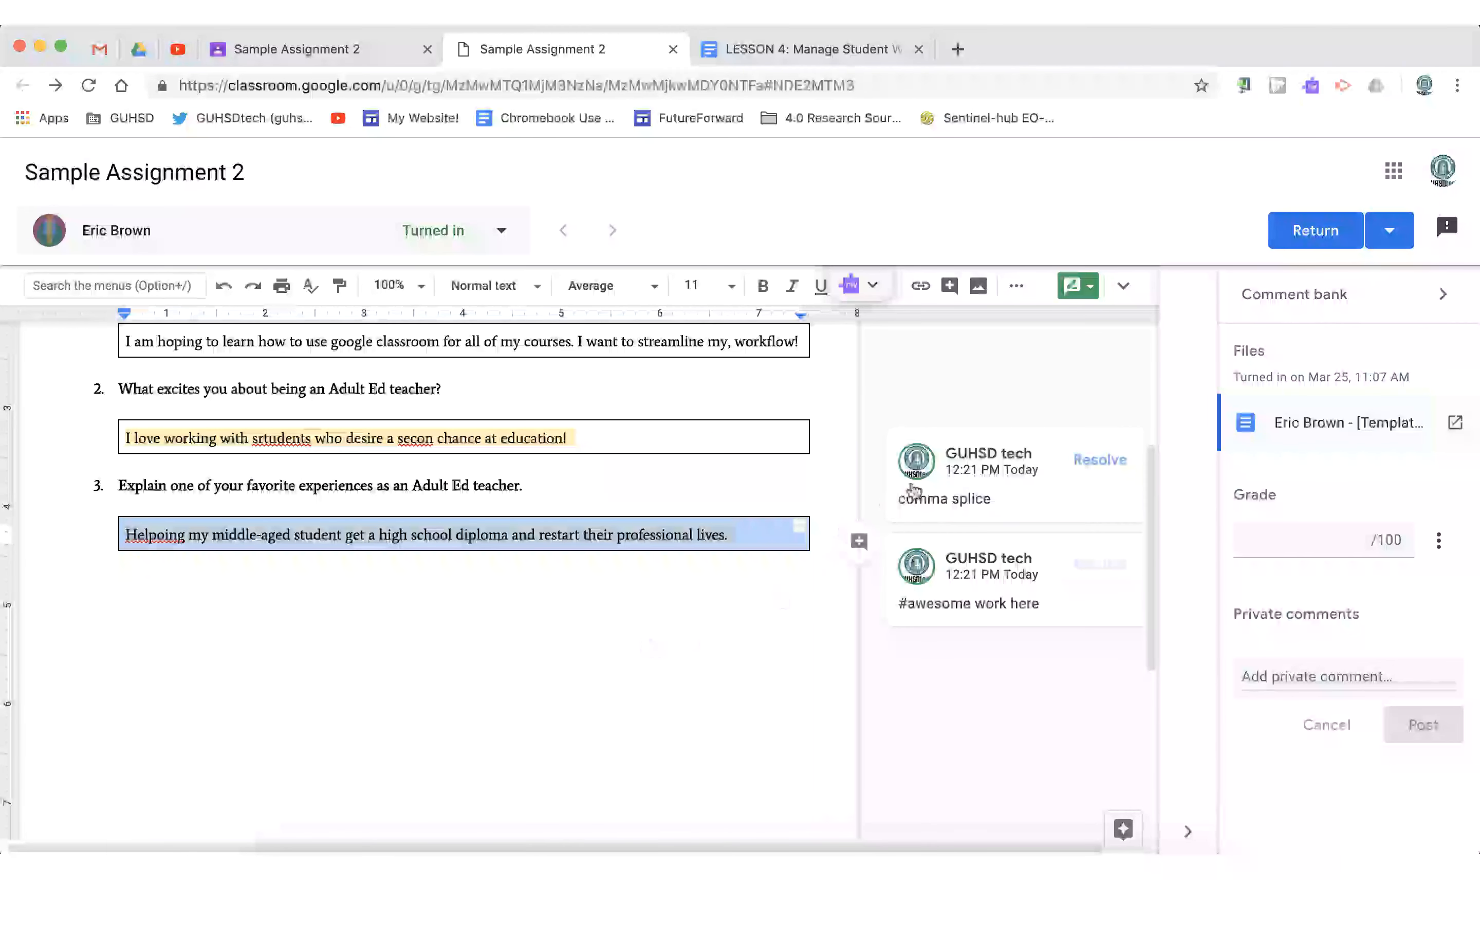
left_click(951, 497)
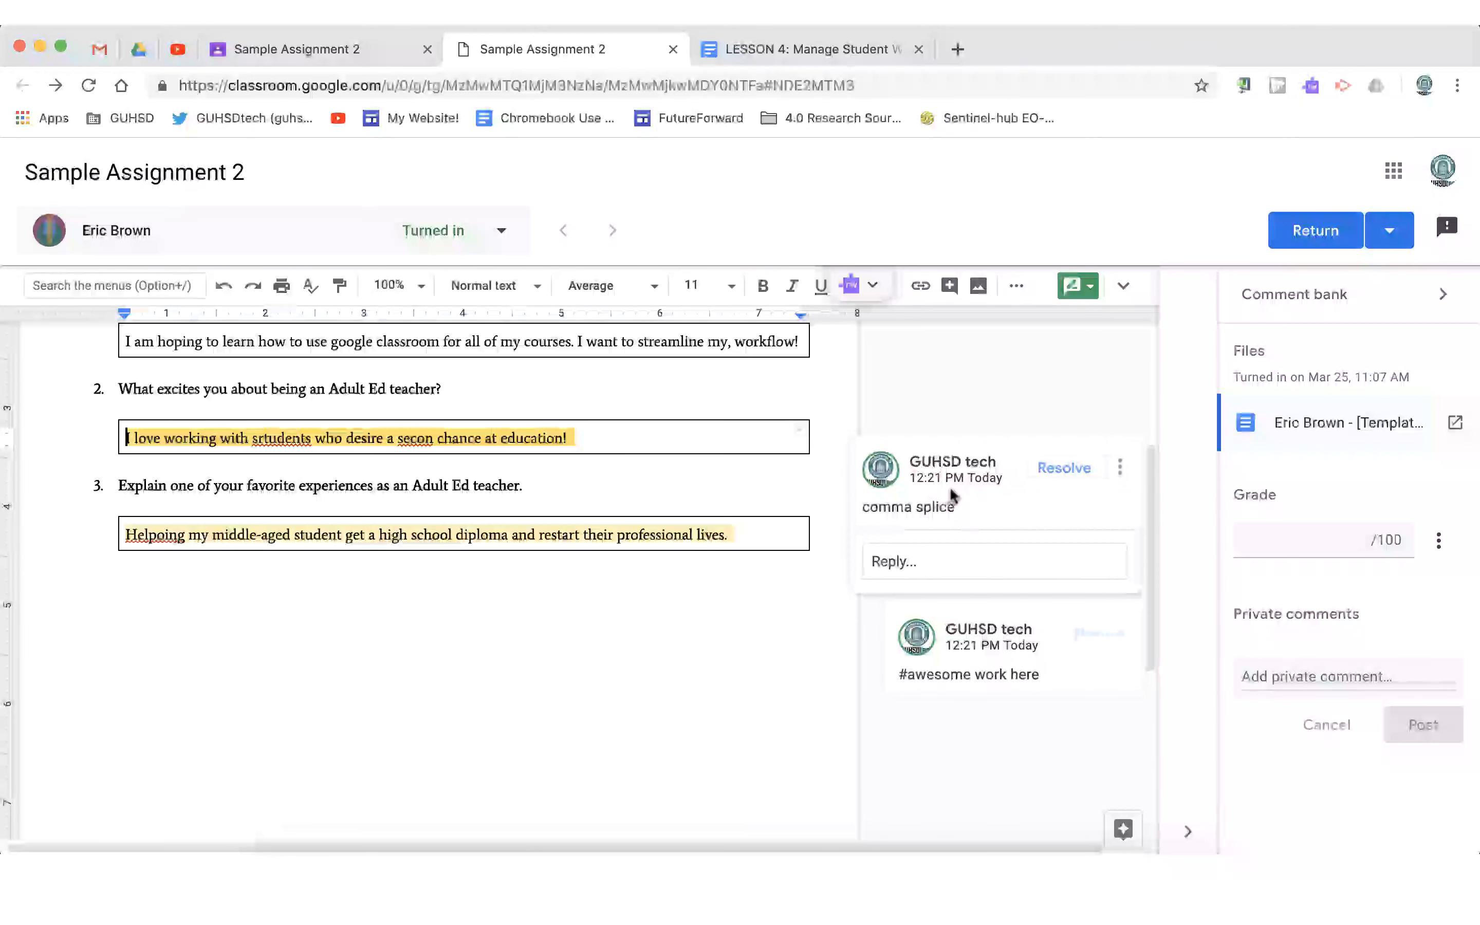
Grade the submission 78 out of 100 and post the private comment "Please see me after class.".
left_click(919, 505)
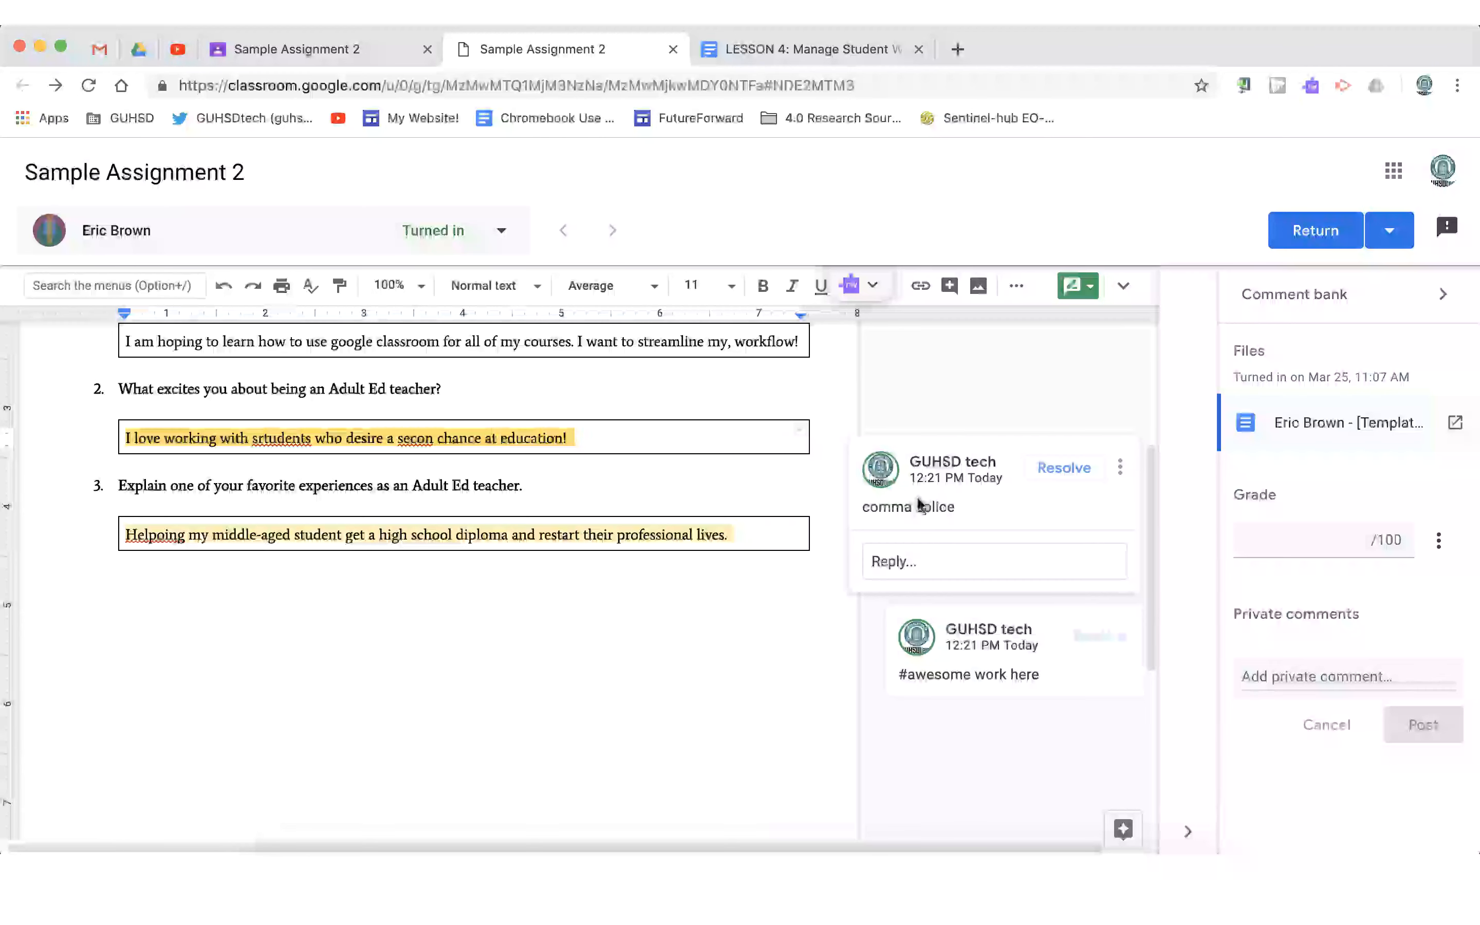
left_click(1302, 533)
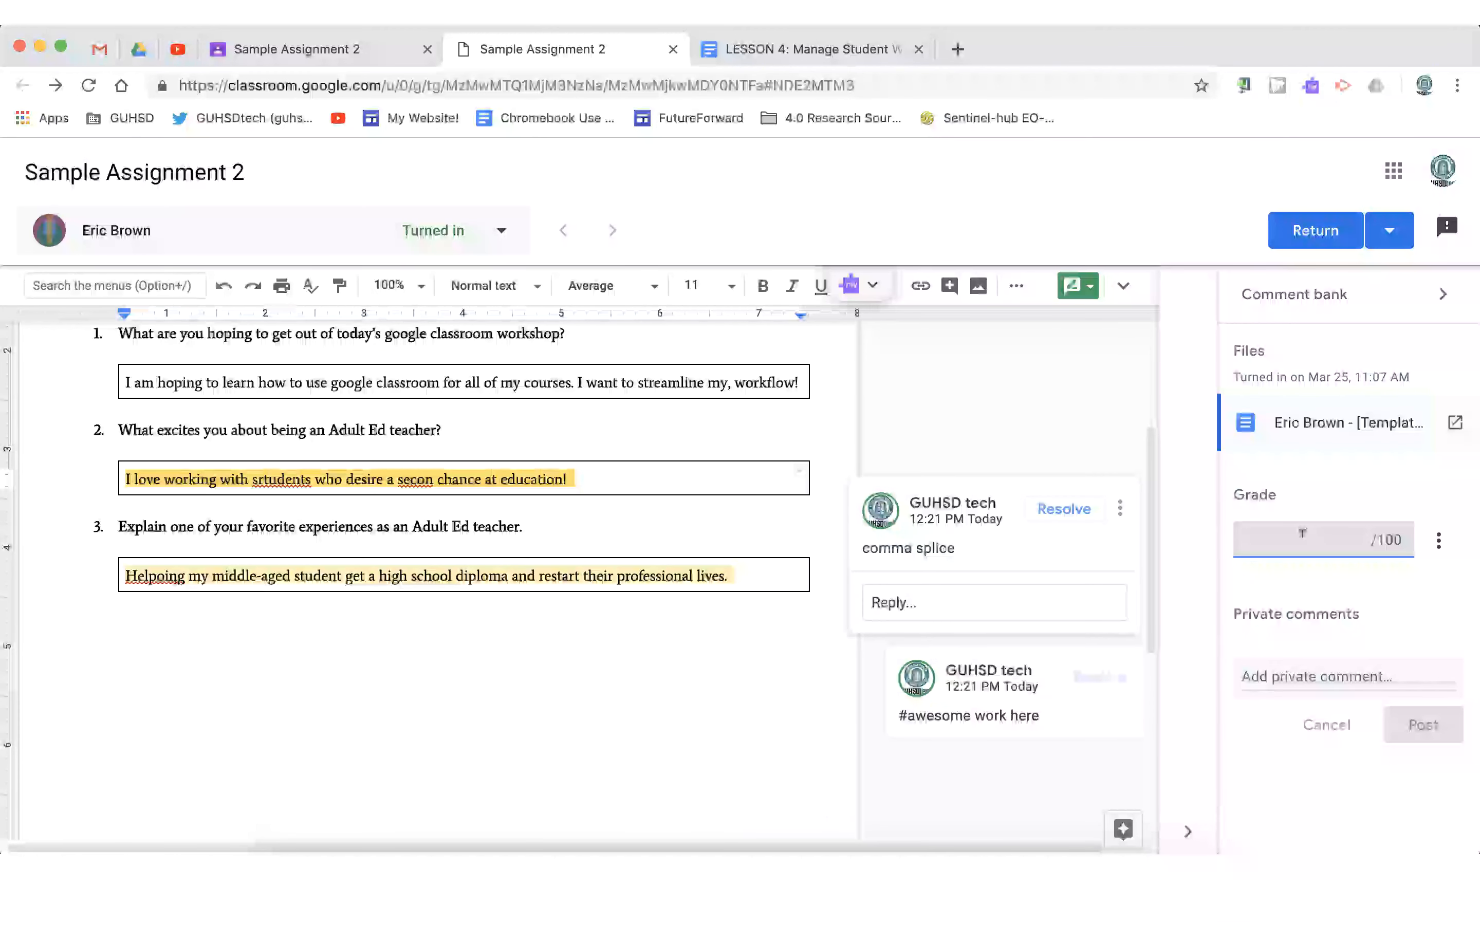
type("78")
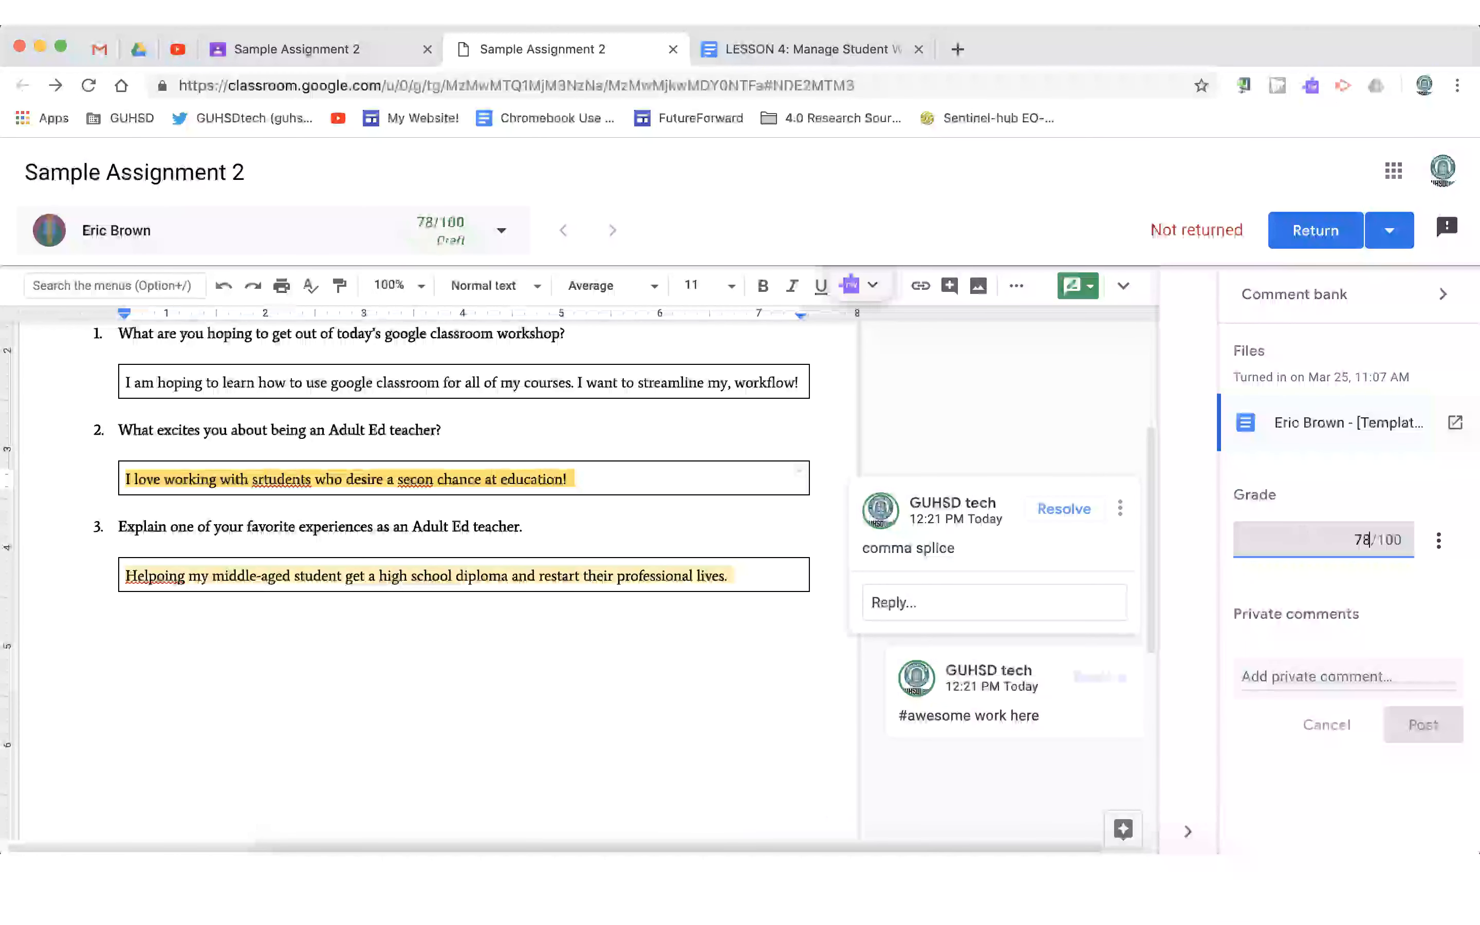
left_click(1297, 669)
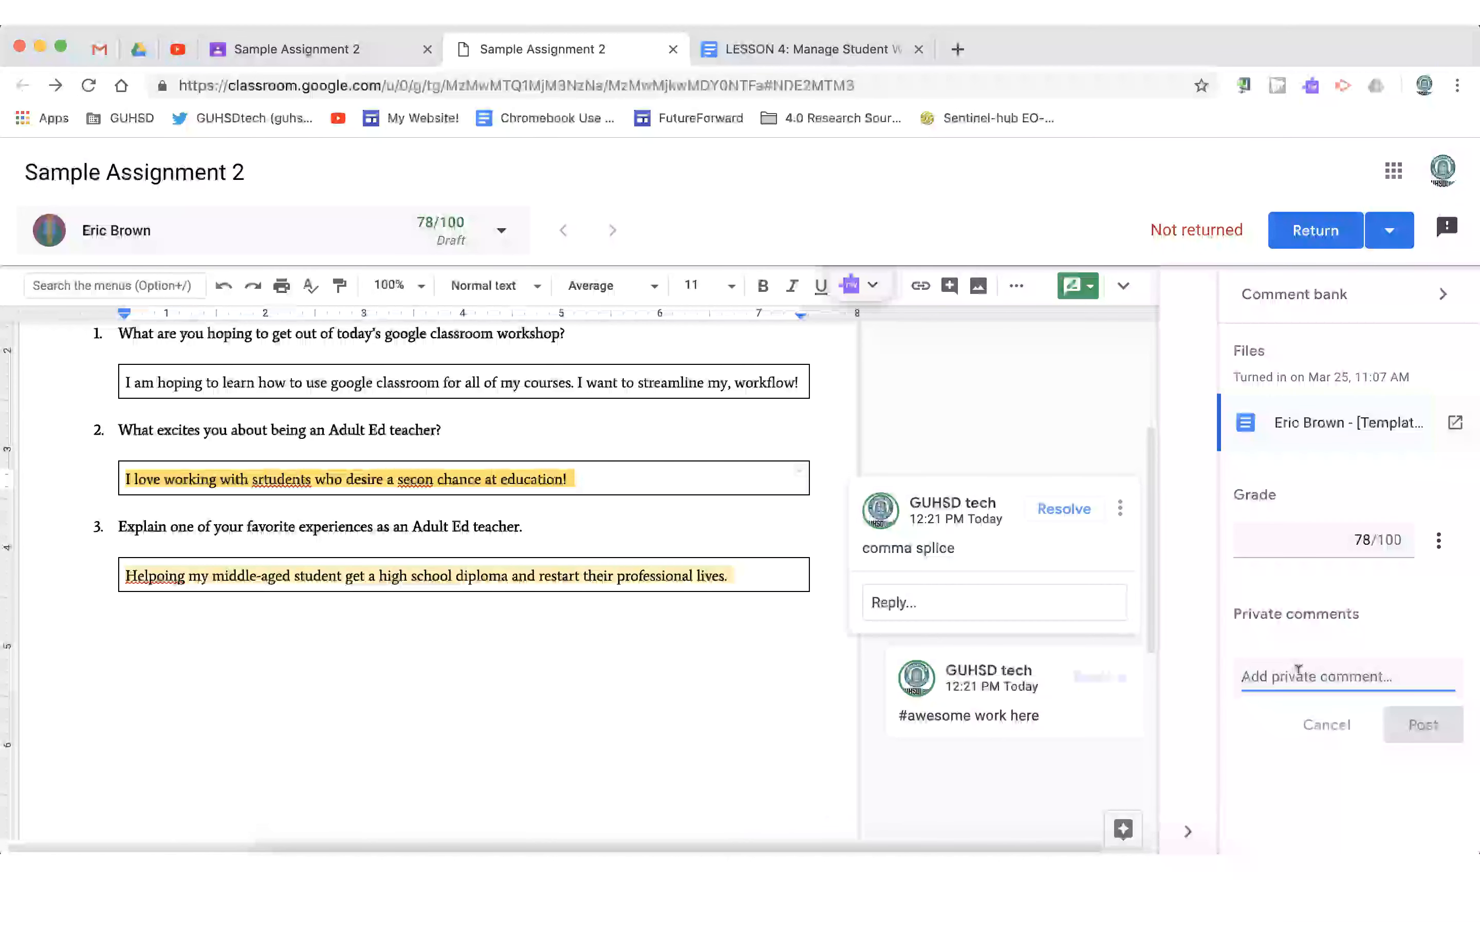
type("Please see me after class.")
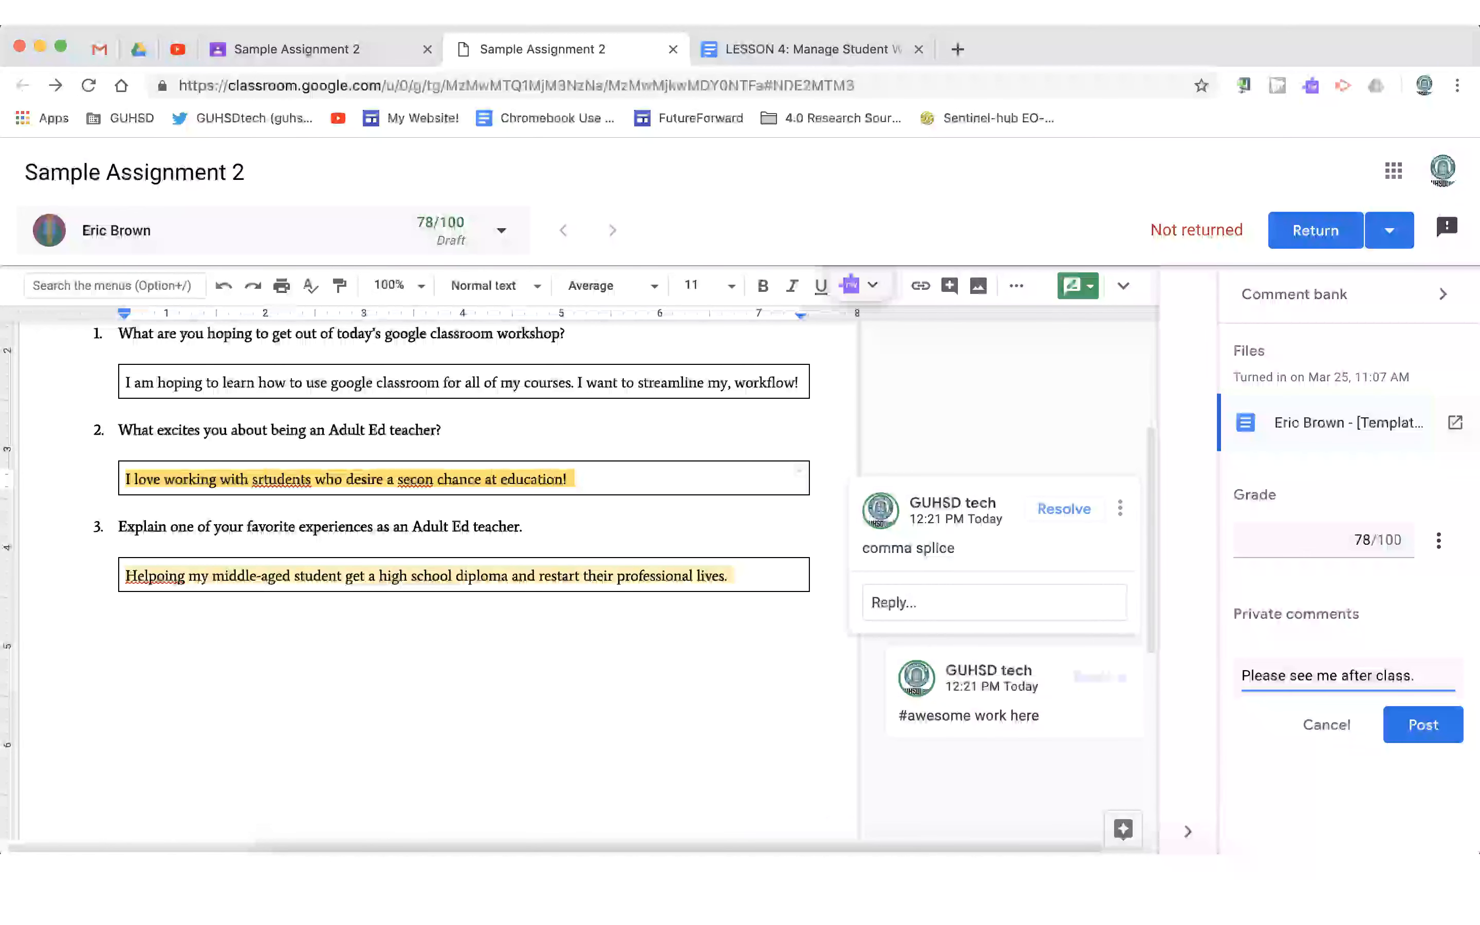
left_click(1410, 725)
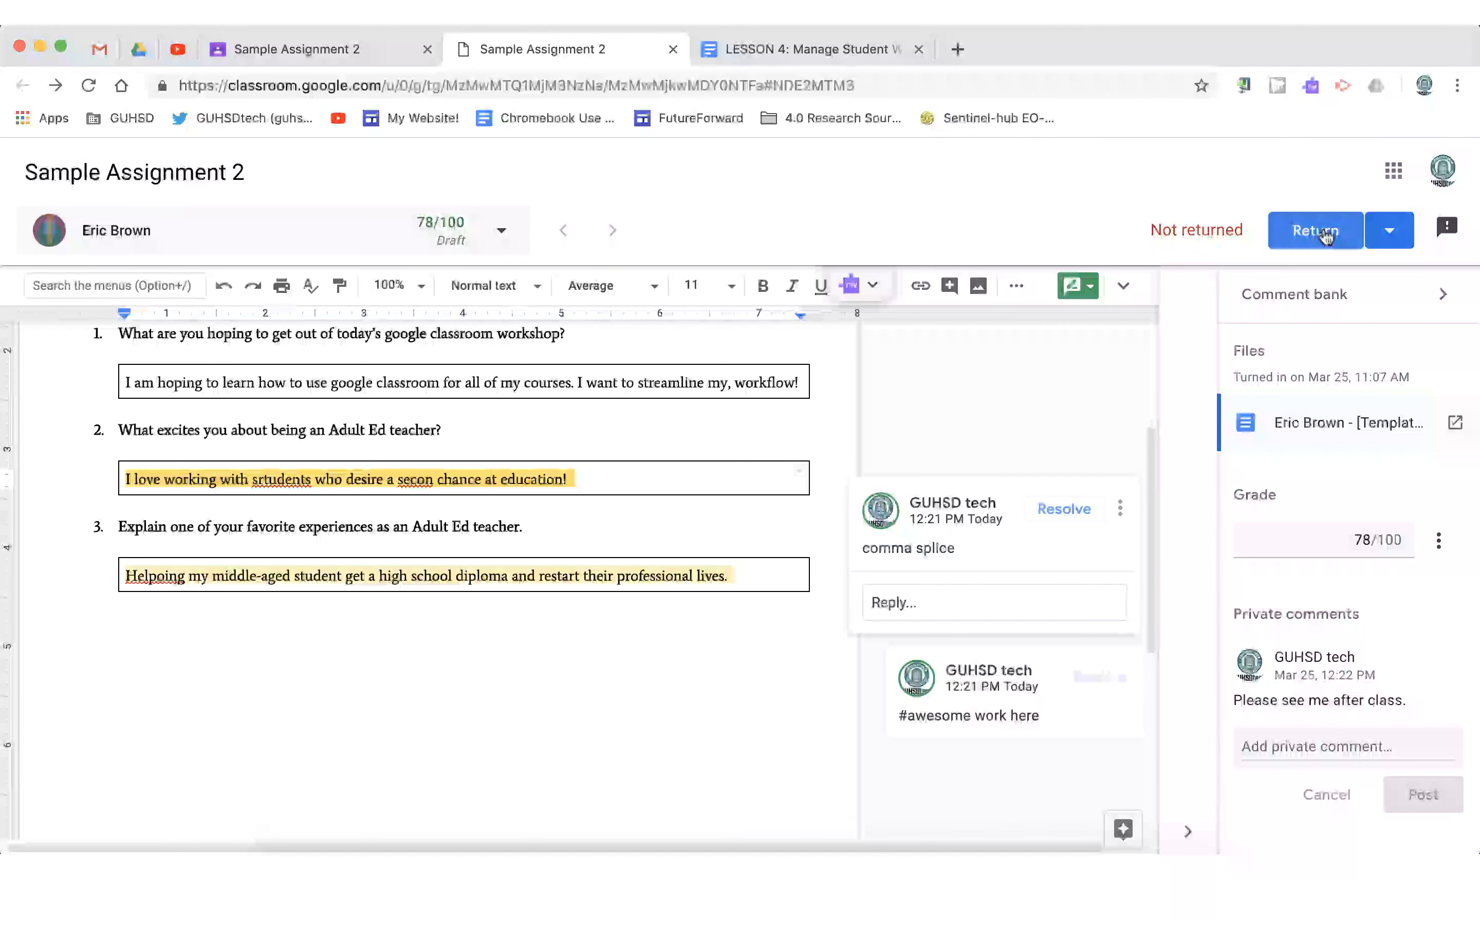
Return only this graded submission to the student and confirm the return.
left_click(1382, 233)
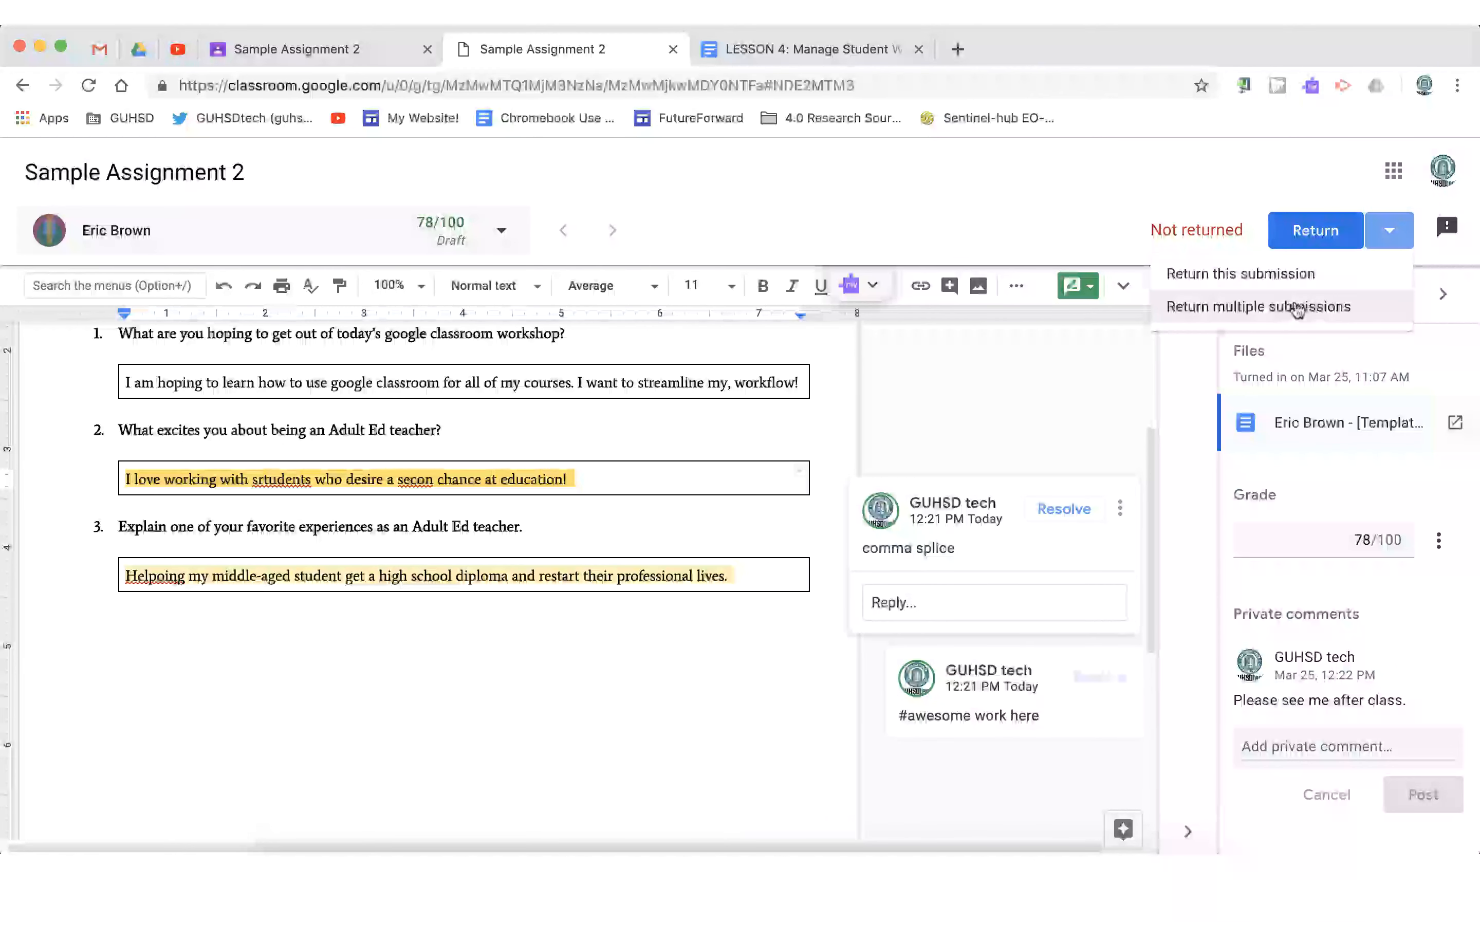
left_click(1244, 279)
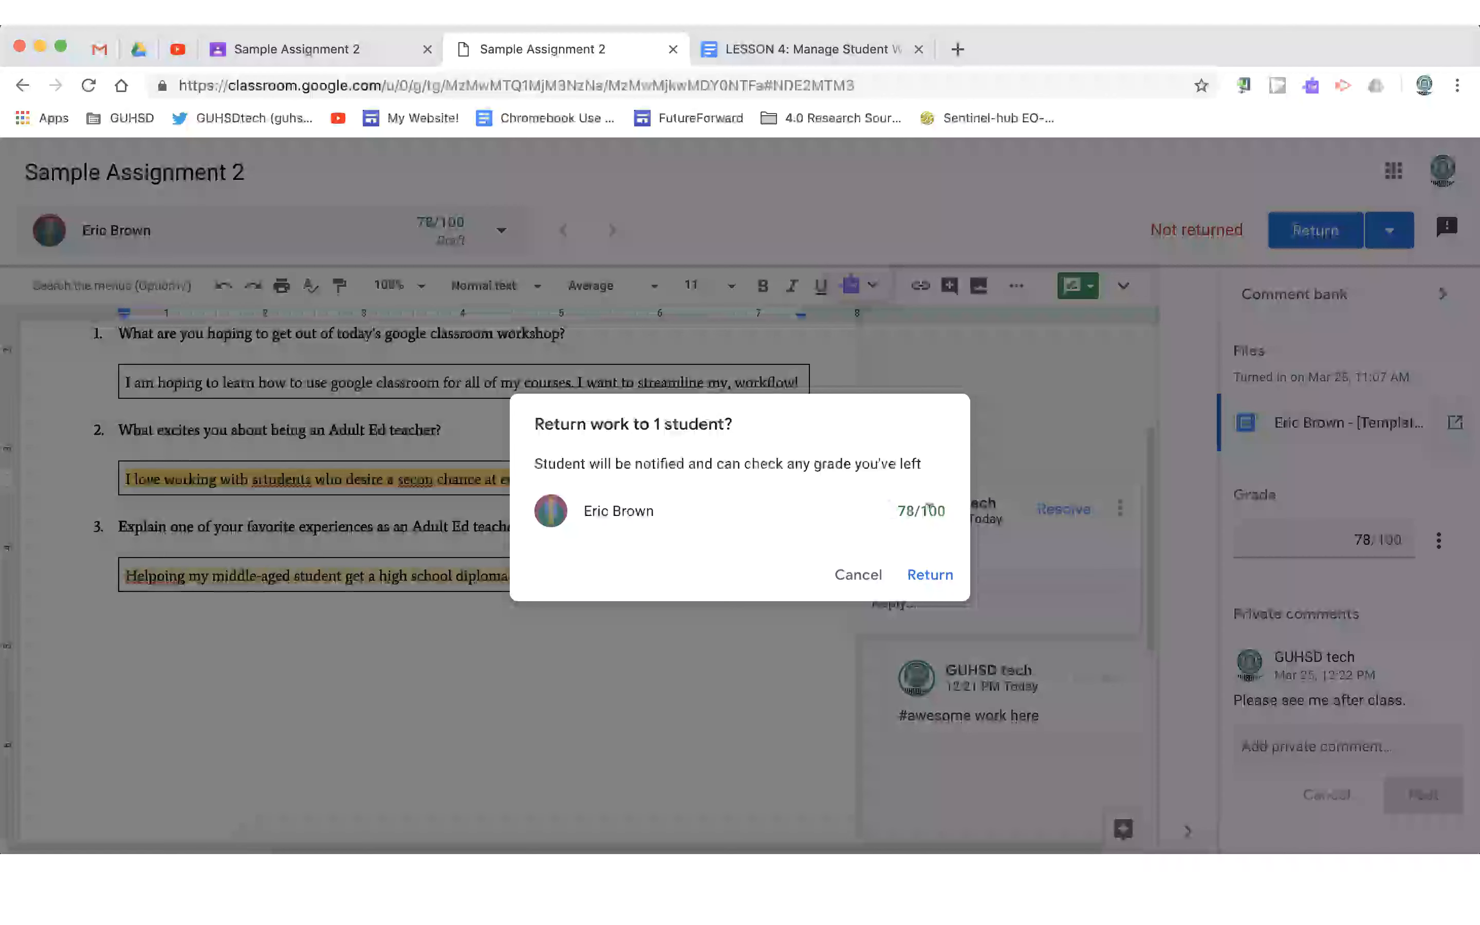
left_click(930, 575)
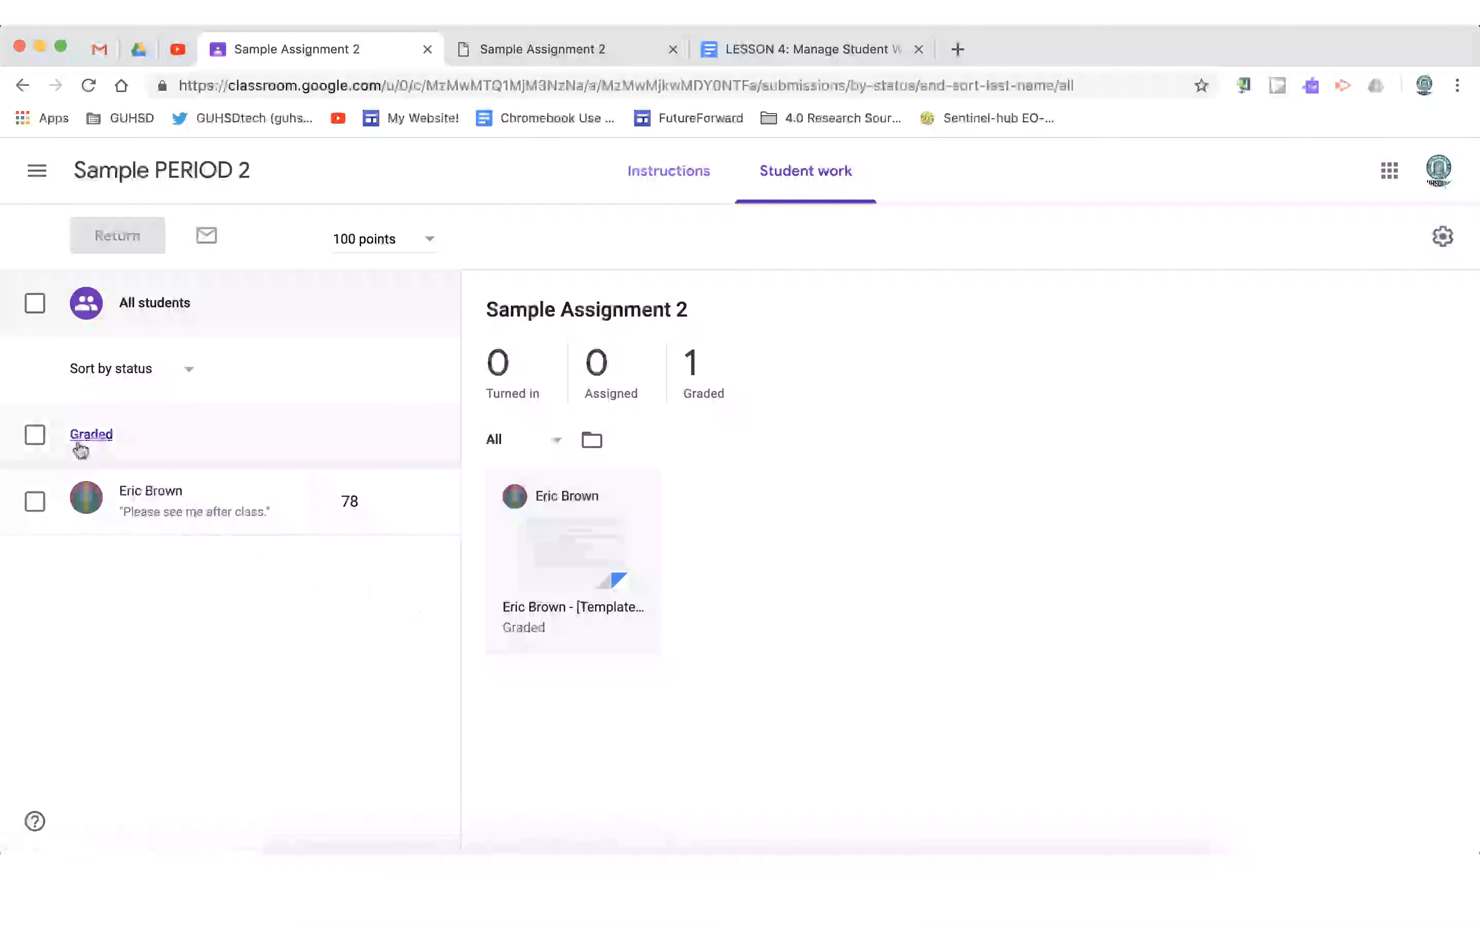
Check the graded group in the assignment's student work list and the options for the student's assignment grade in the class gradebook.
left_click(35, 436)
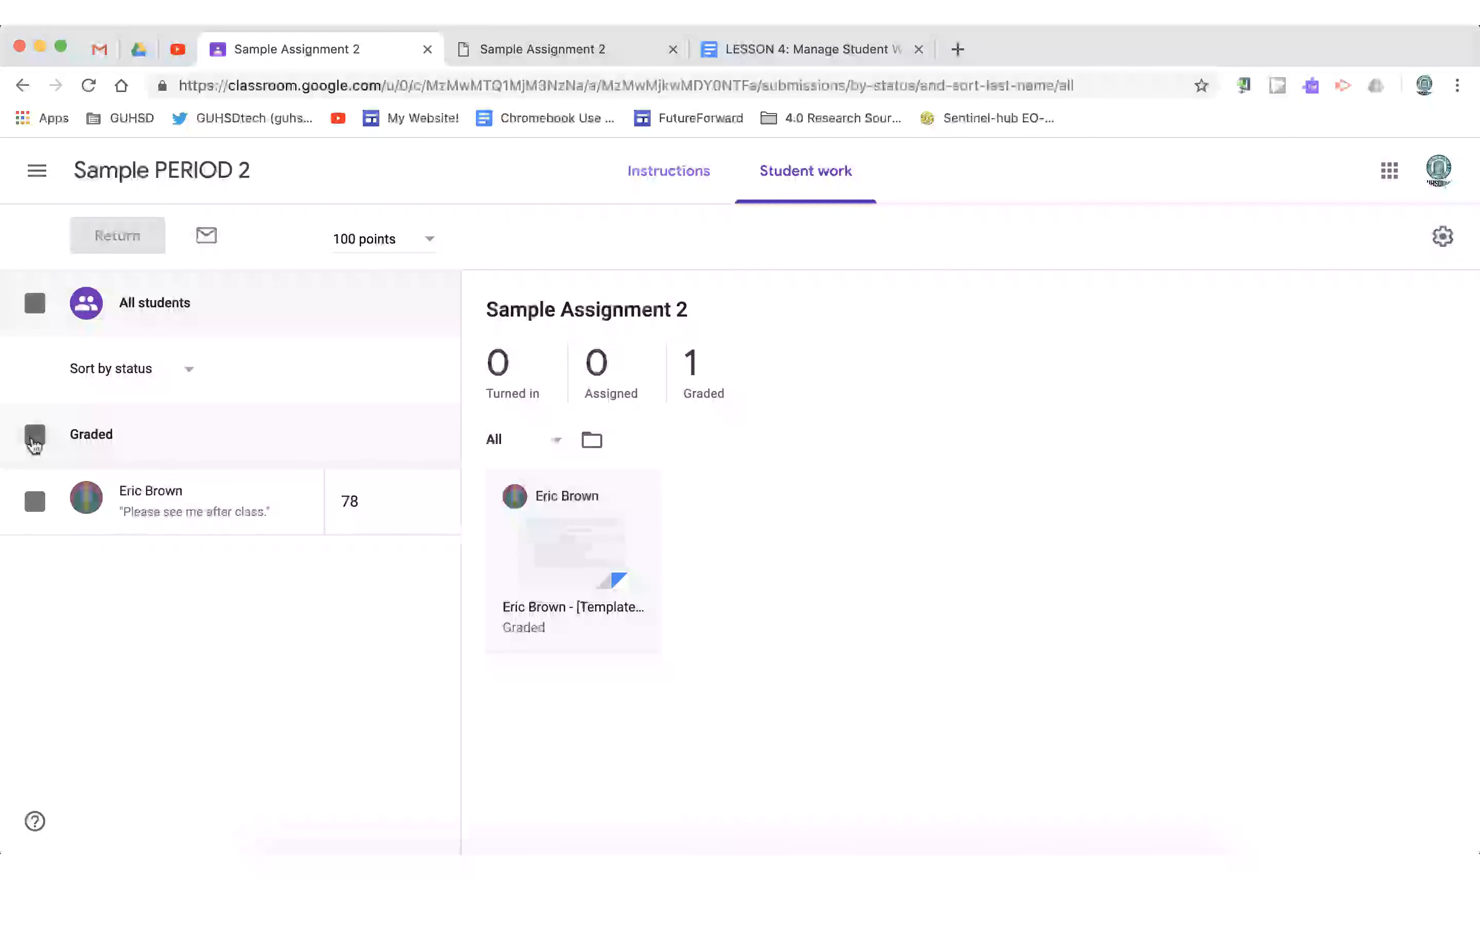
left_click(34, 436)
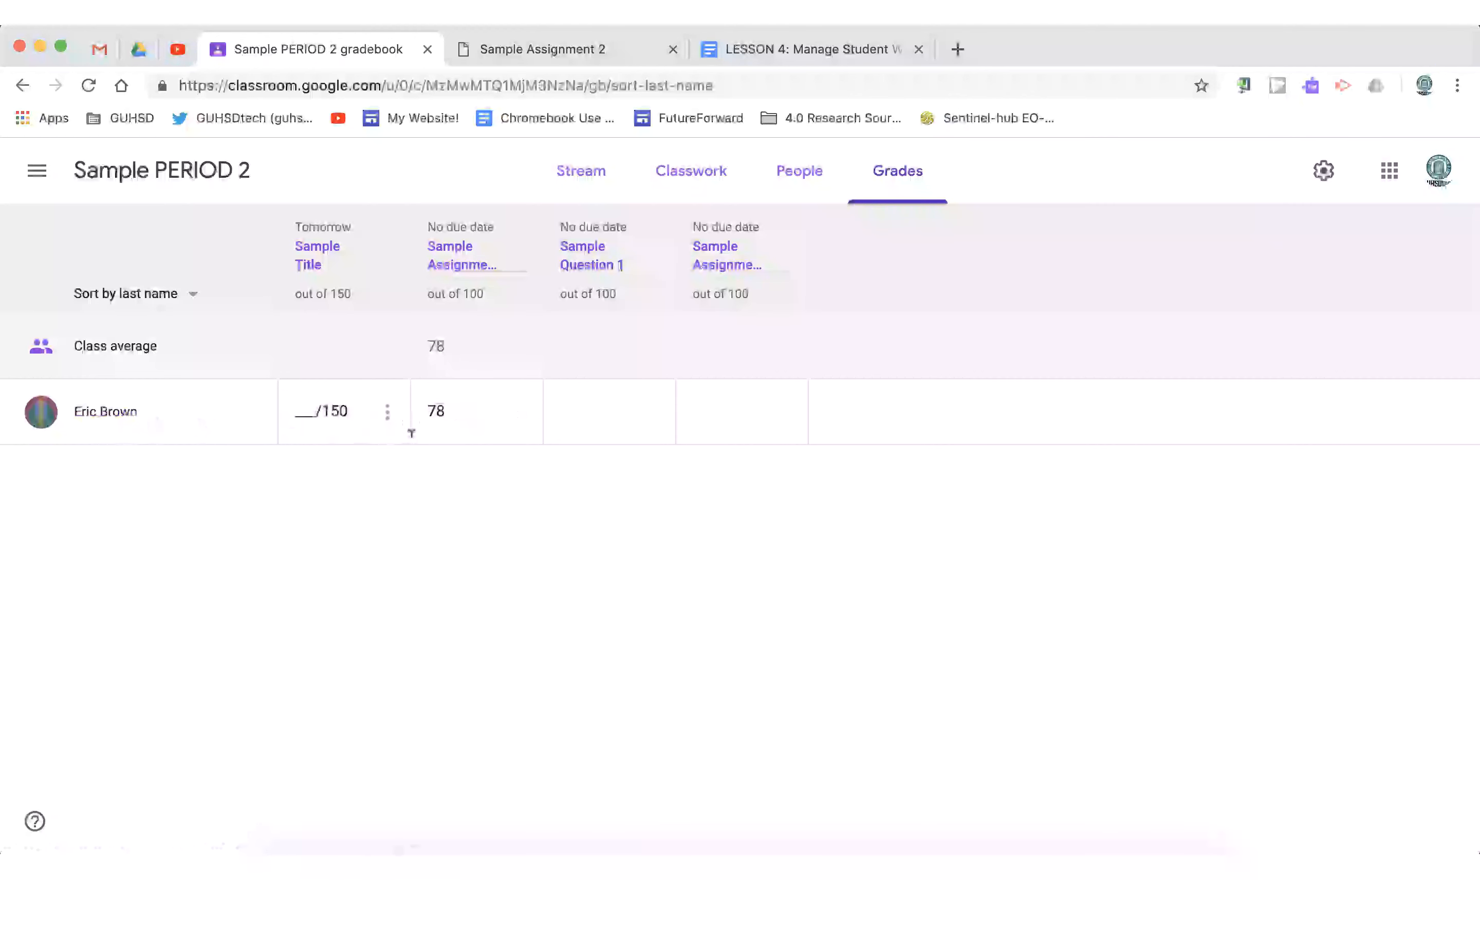
left_click(443, 401)
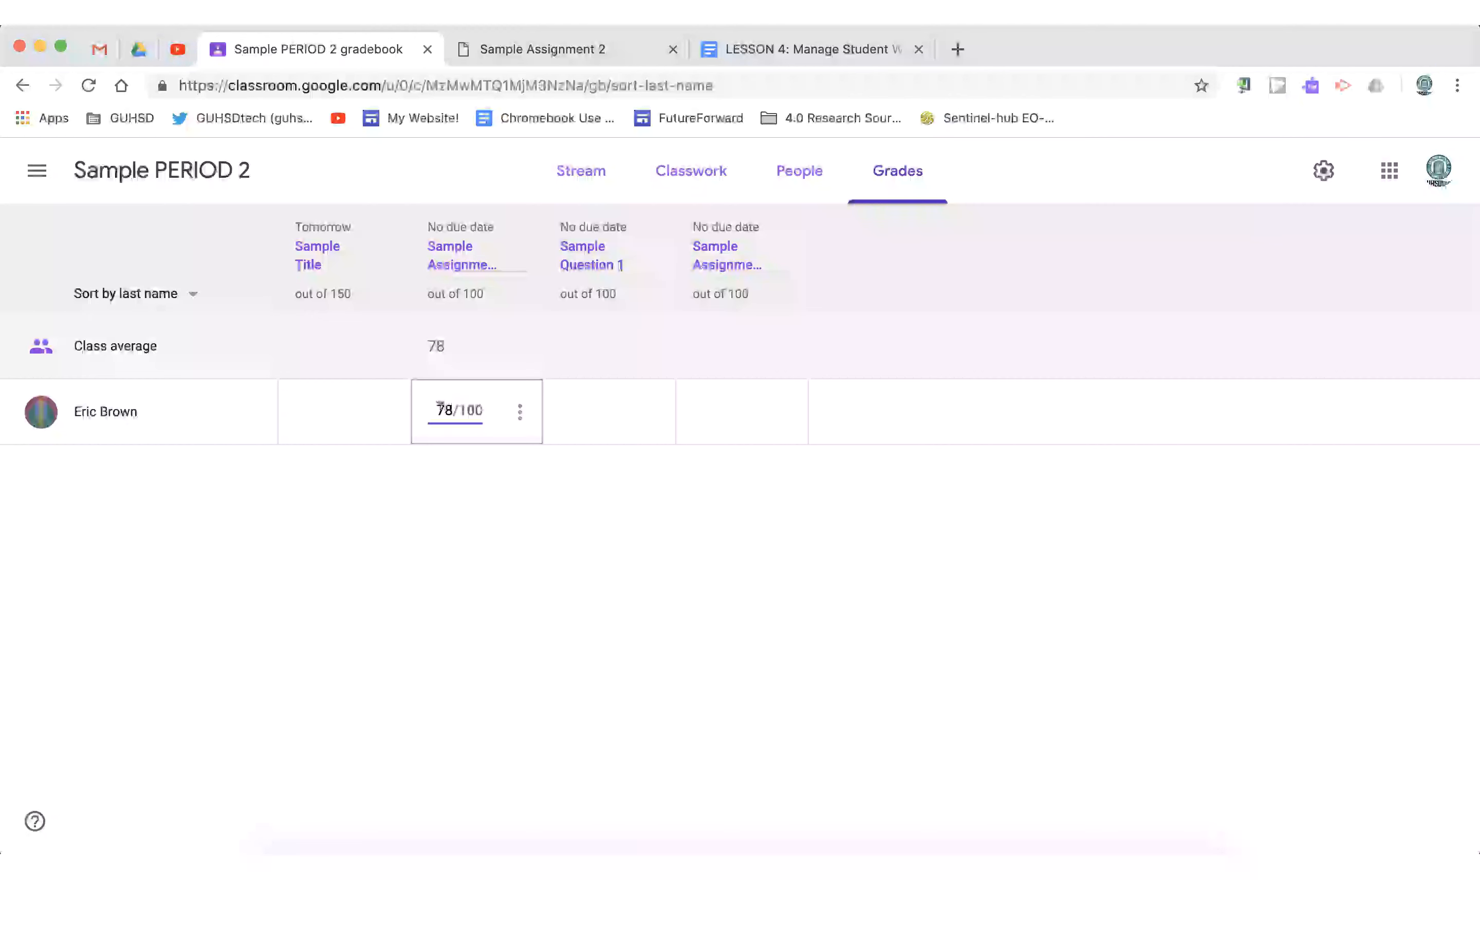
left_click(519, 413)
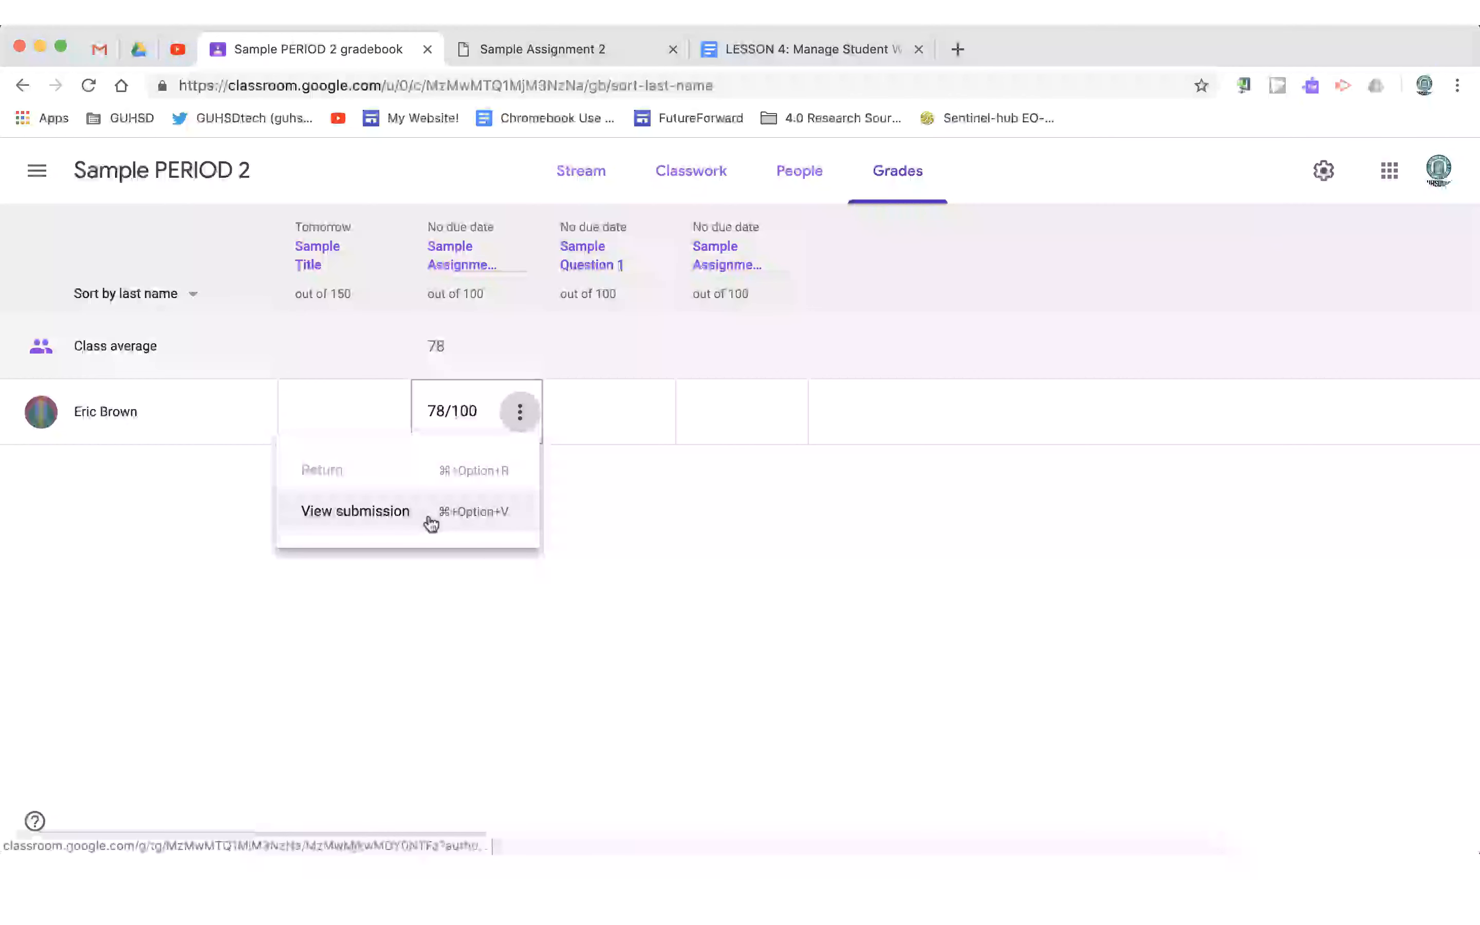
left_click(463, 597)
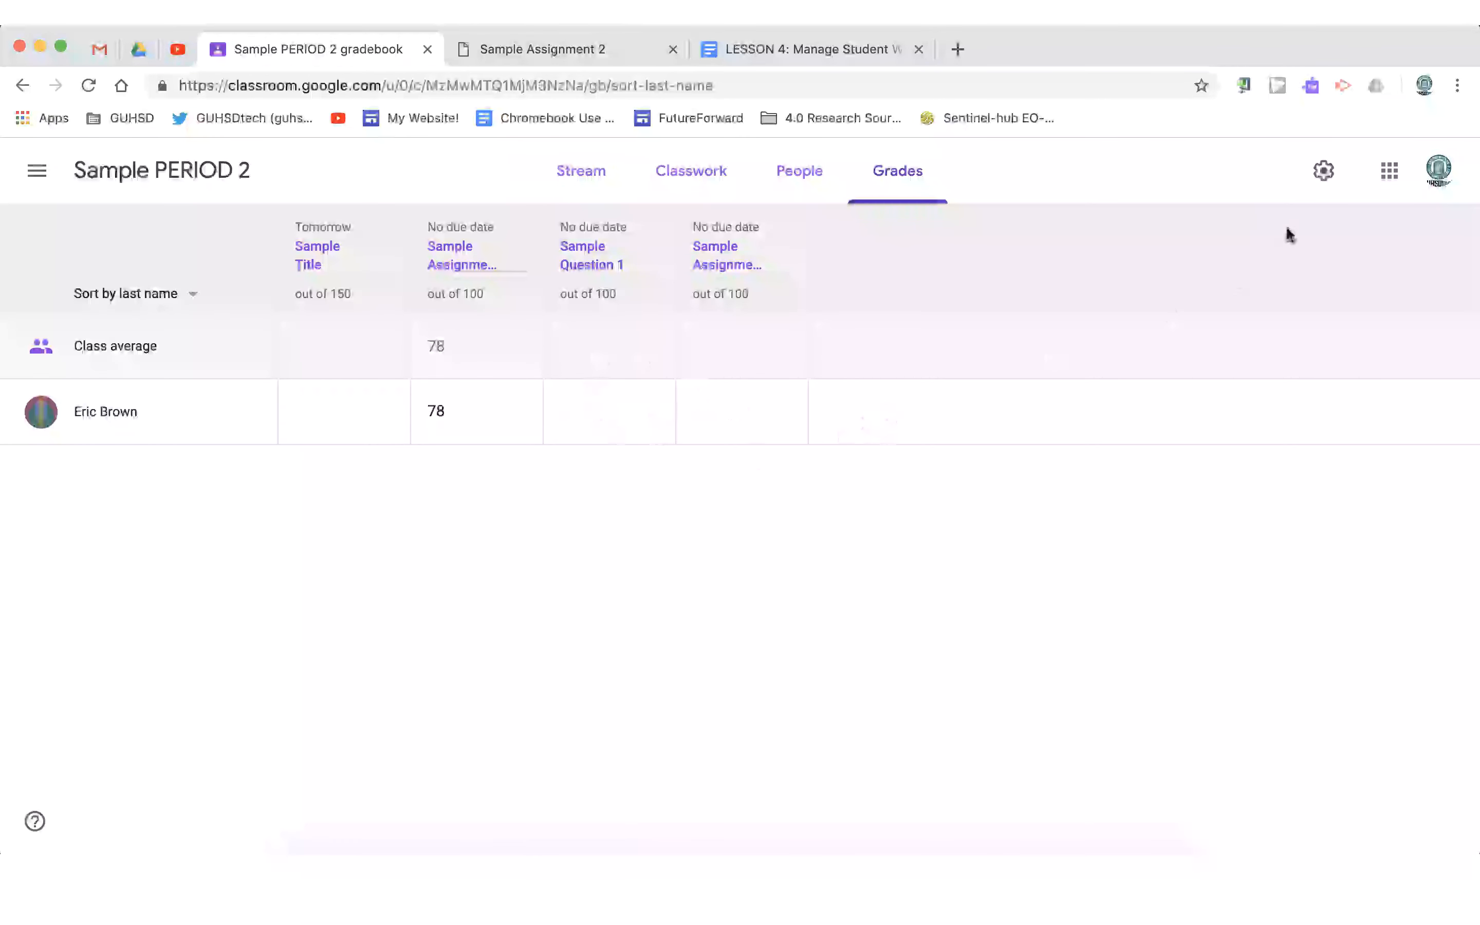
Set the overall grade calculation to "Weighted by category" in the class's gradebook settings.
left_click(1325, 173)
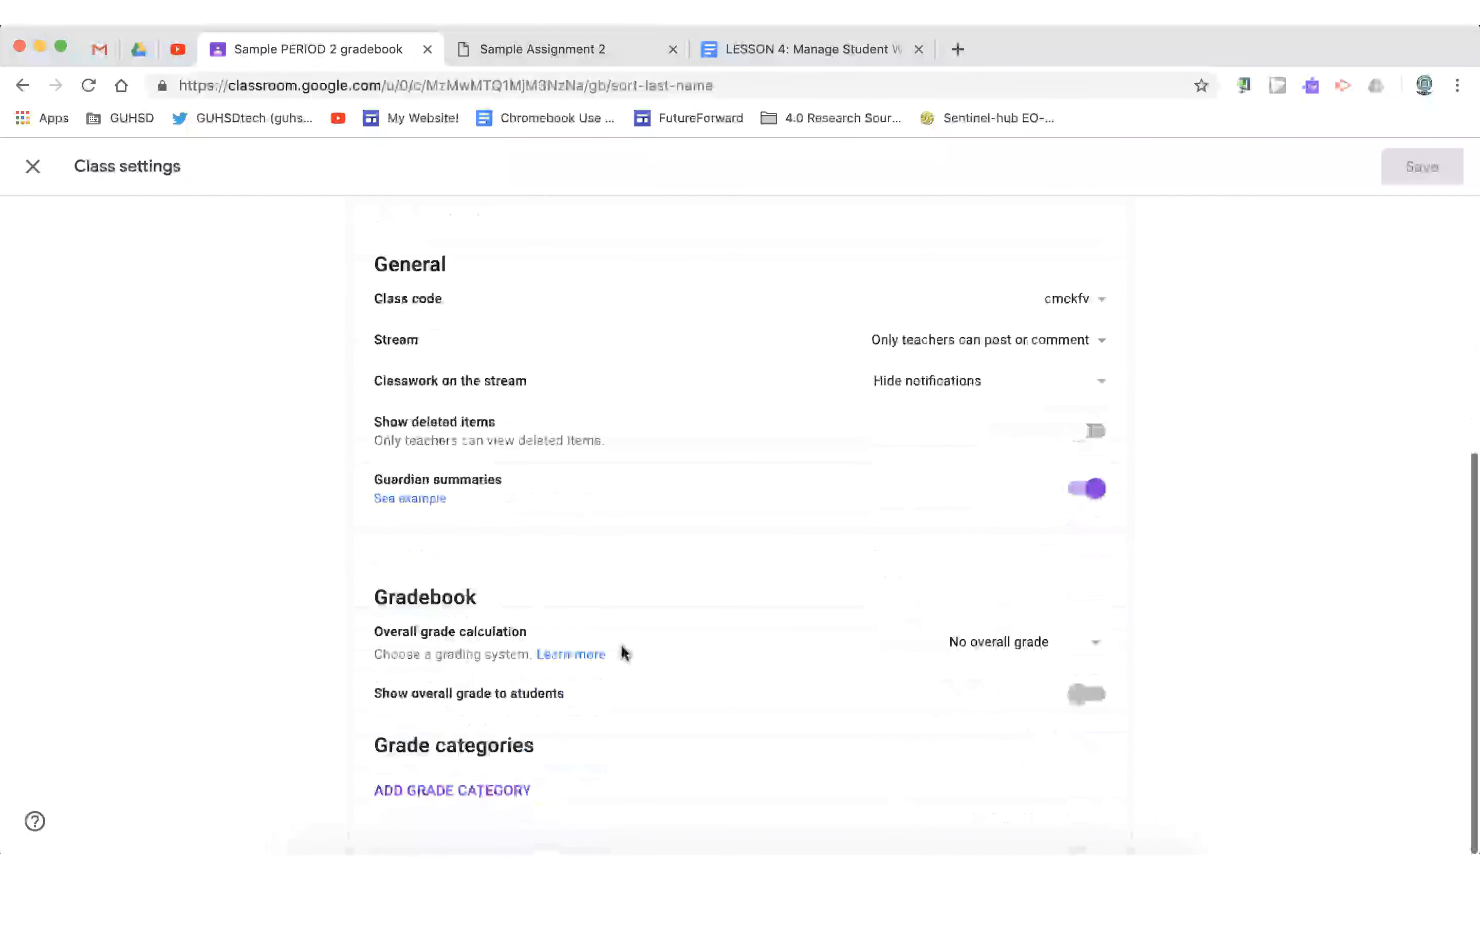
triple_click(472, 650)
left_click(455, 649)
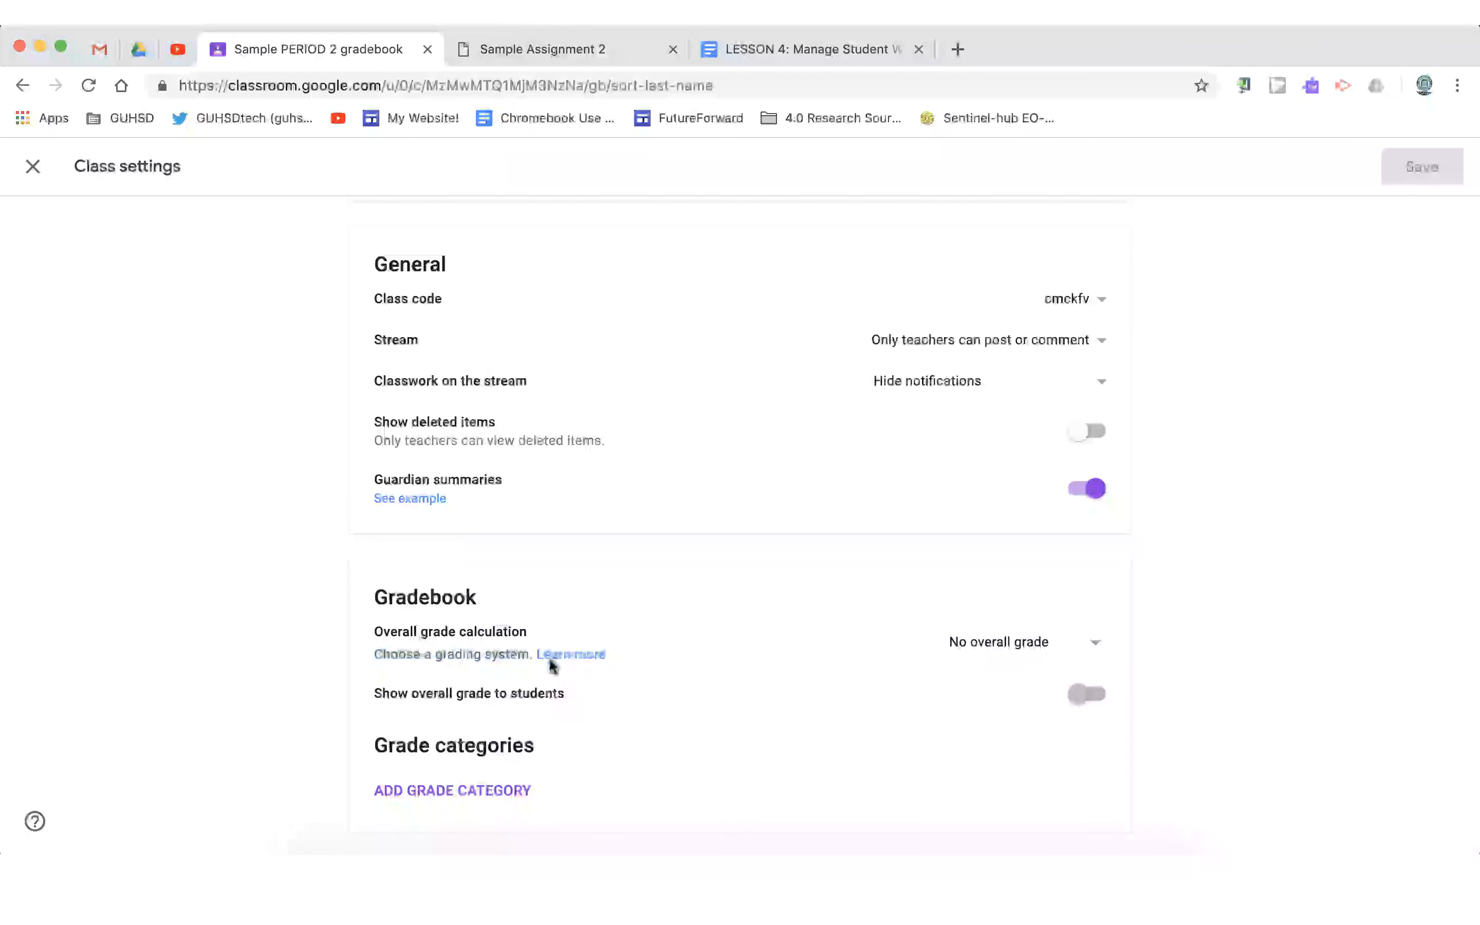
left_click(1039, 643)
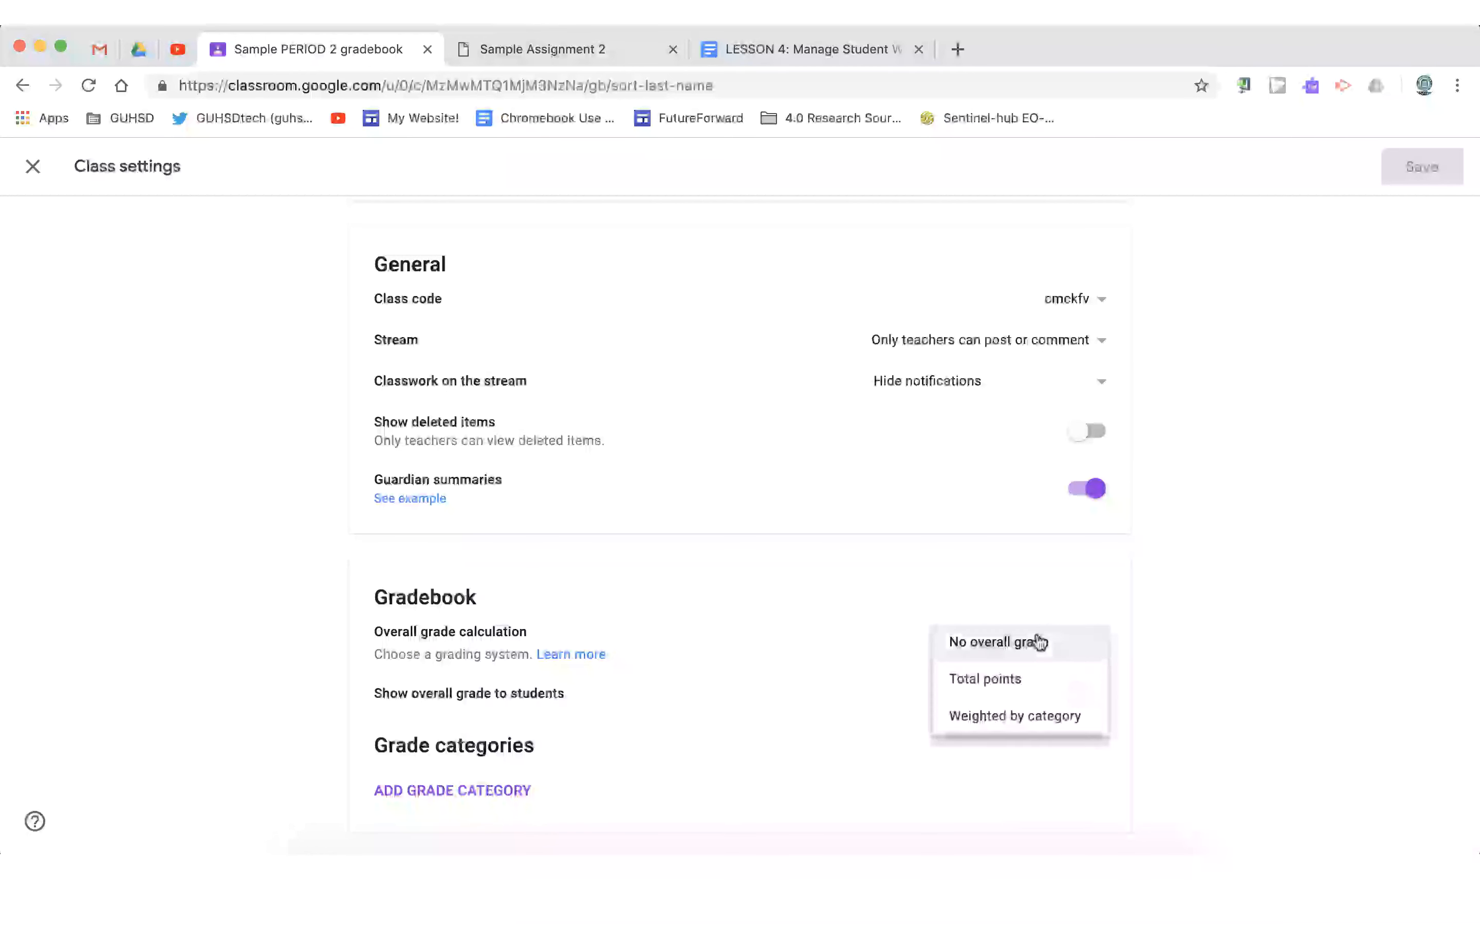
left_click(1017, 716)
scroll(705, 697, "down", 1)
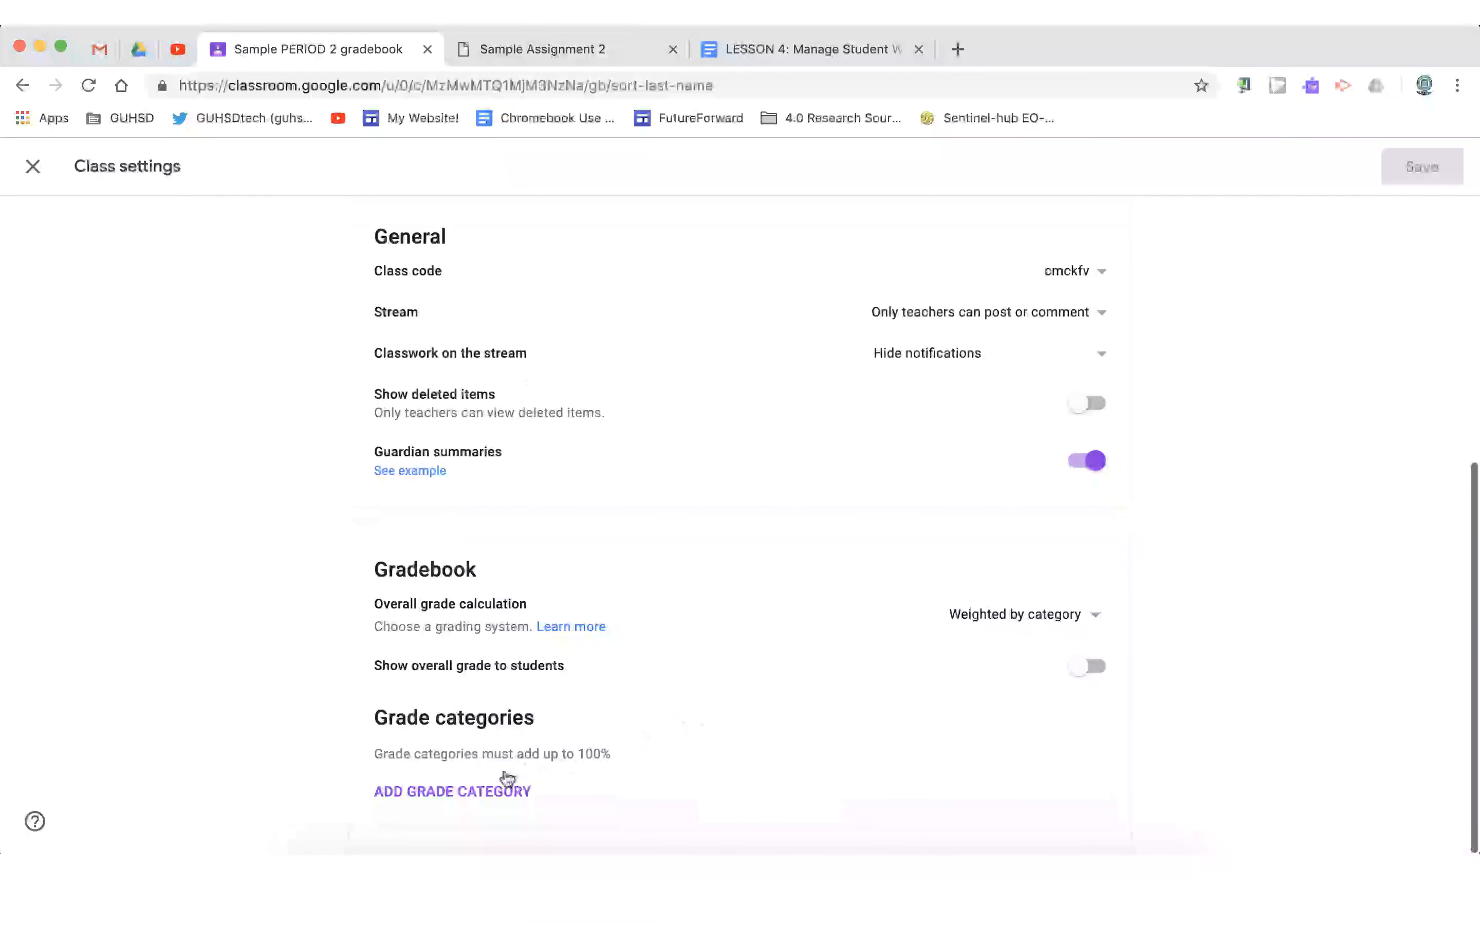